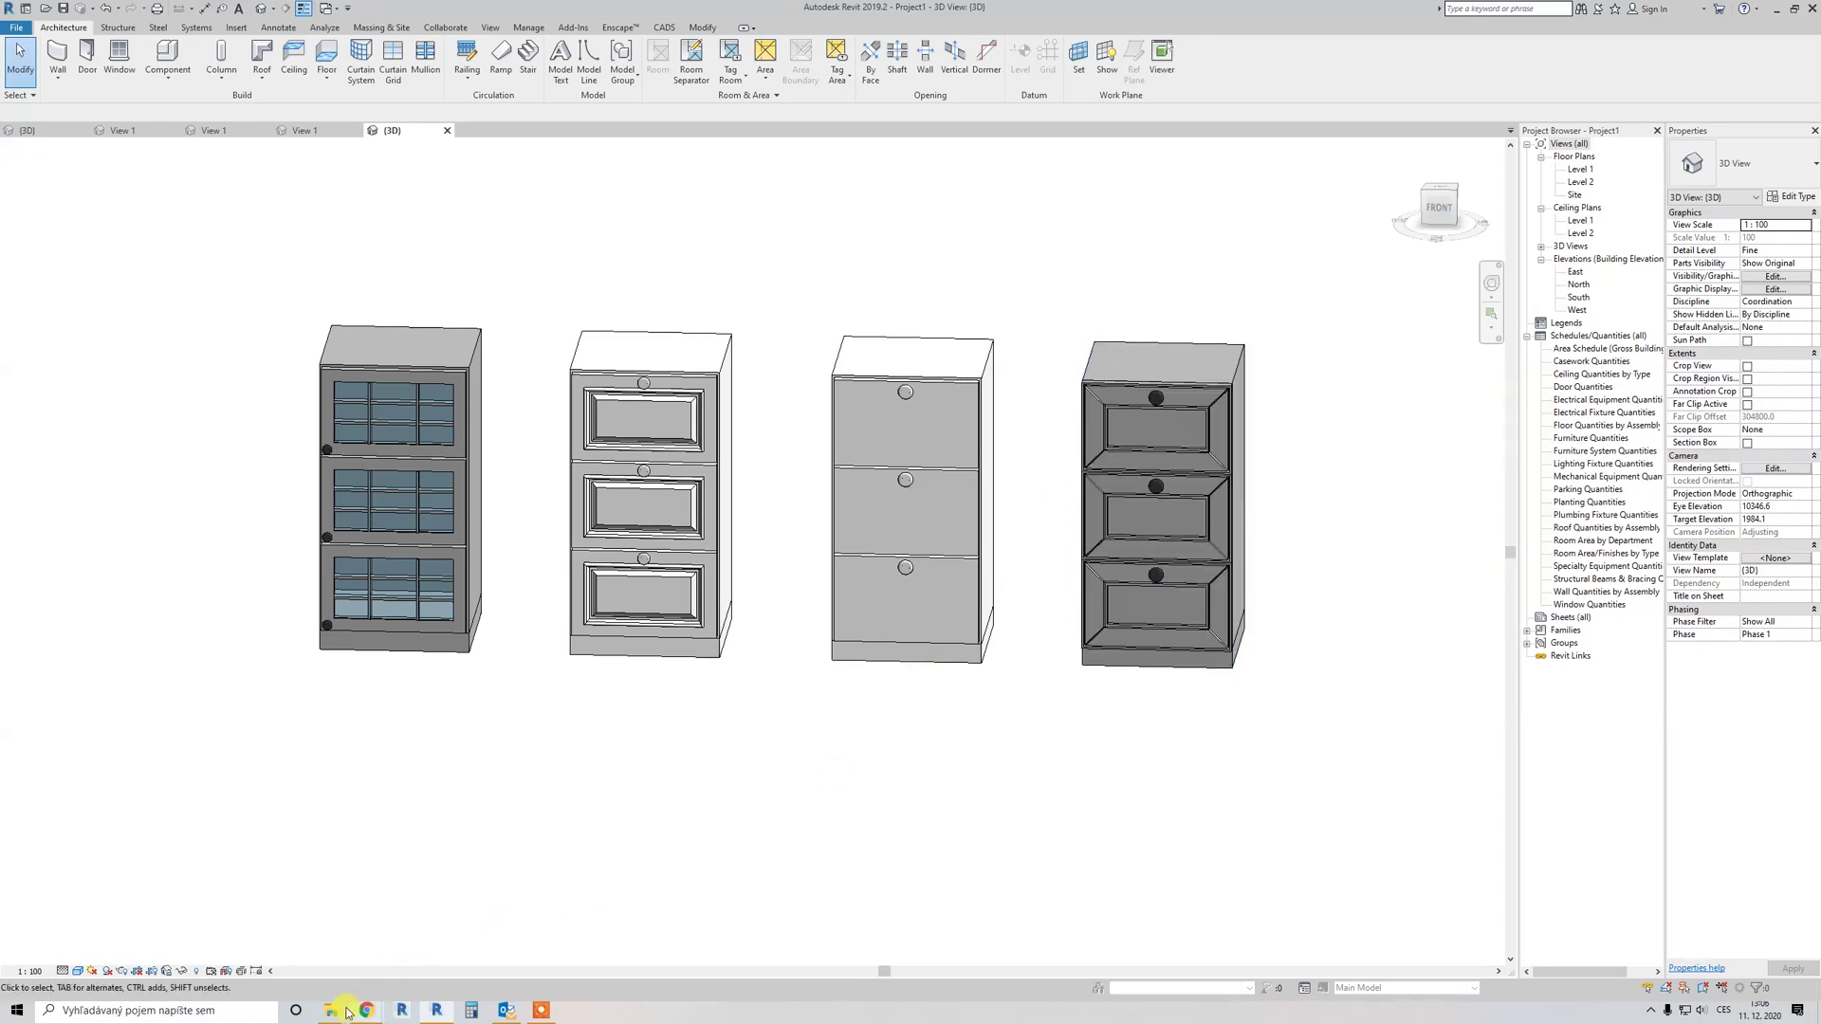
{"action": "mouse_move", "coordinate": [336, 1015]}
{"action": "left_click", "coordinate": [378, 958]}
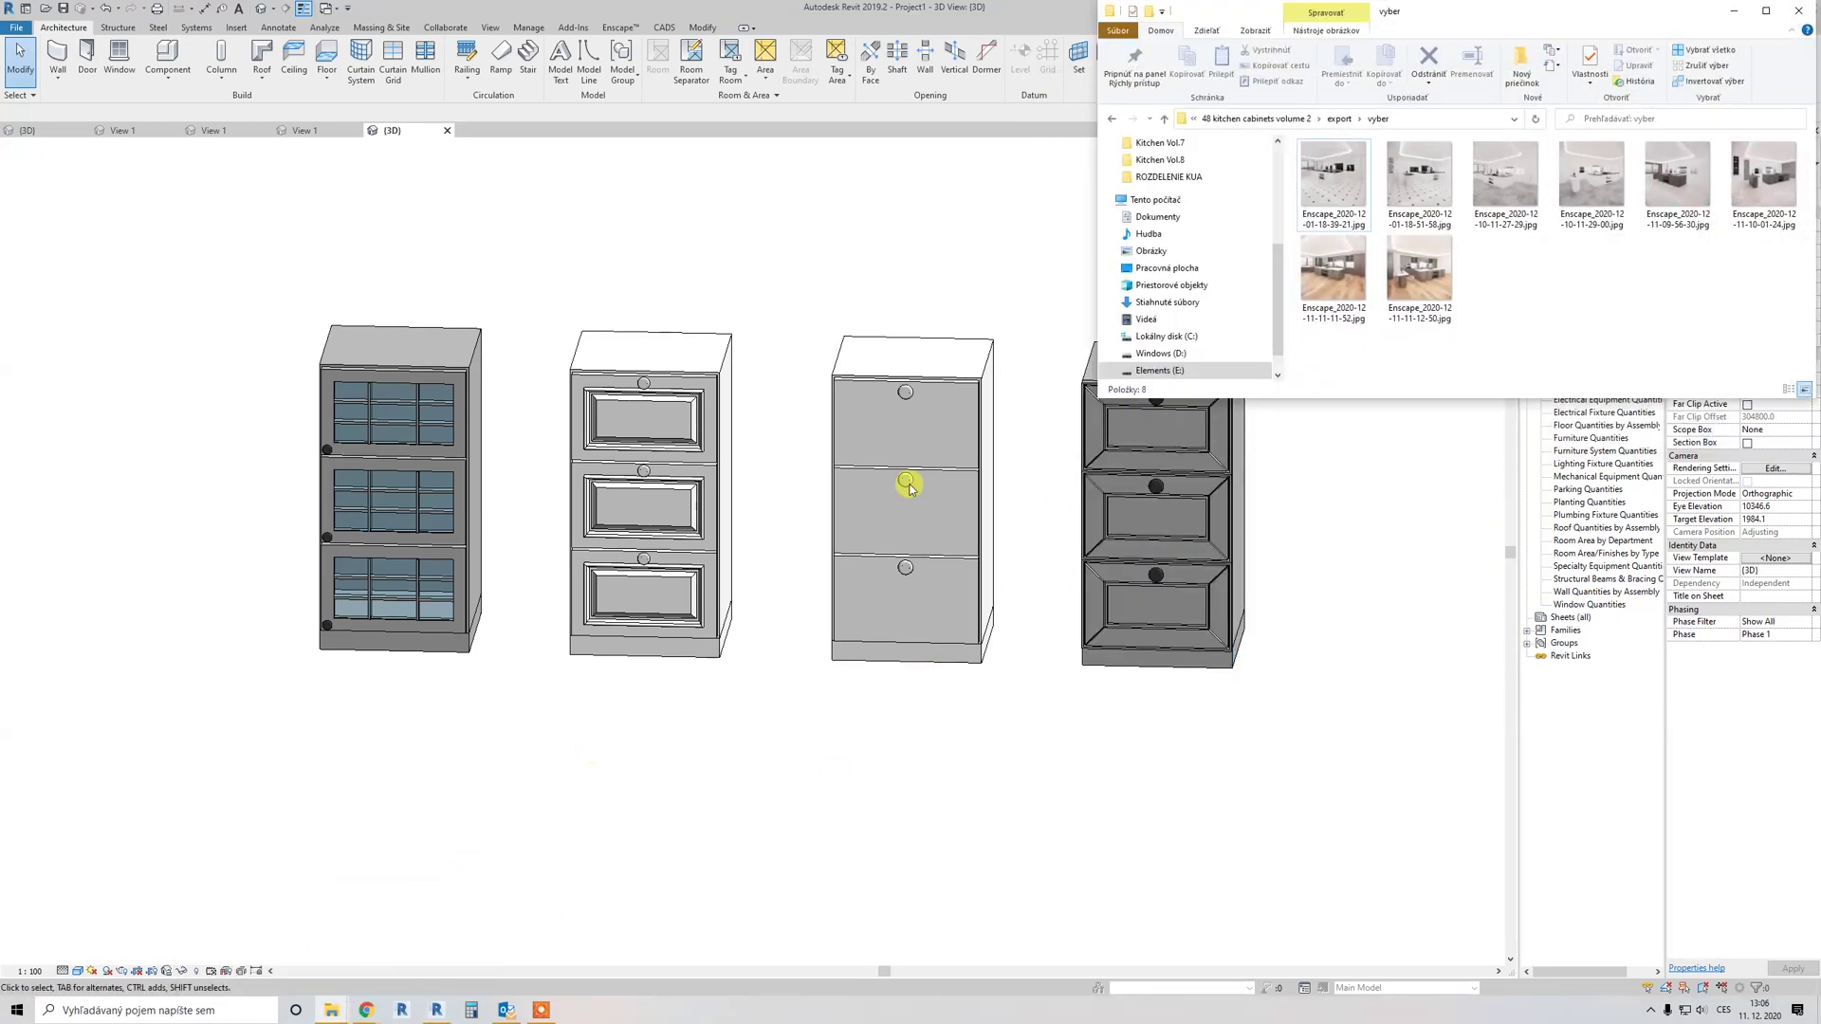
{"action": "double_click", "coordinate": [1340, 174]}
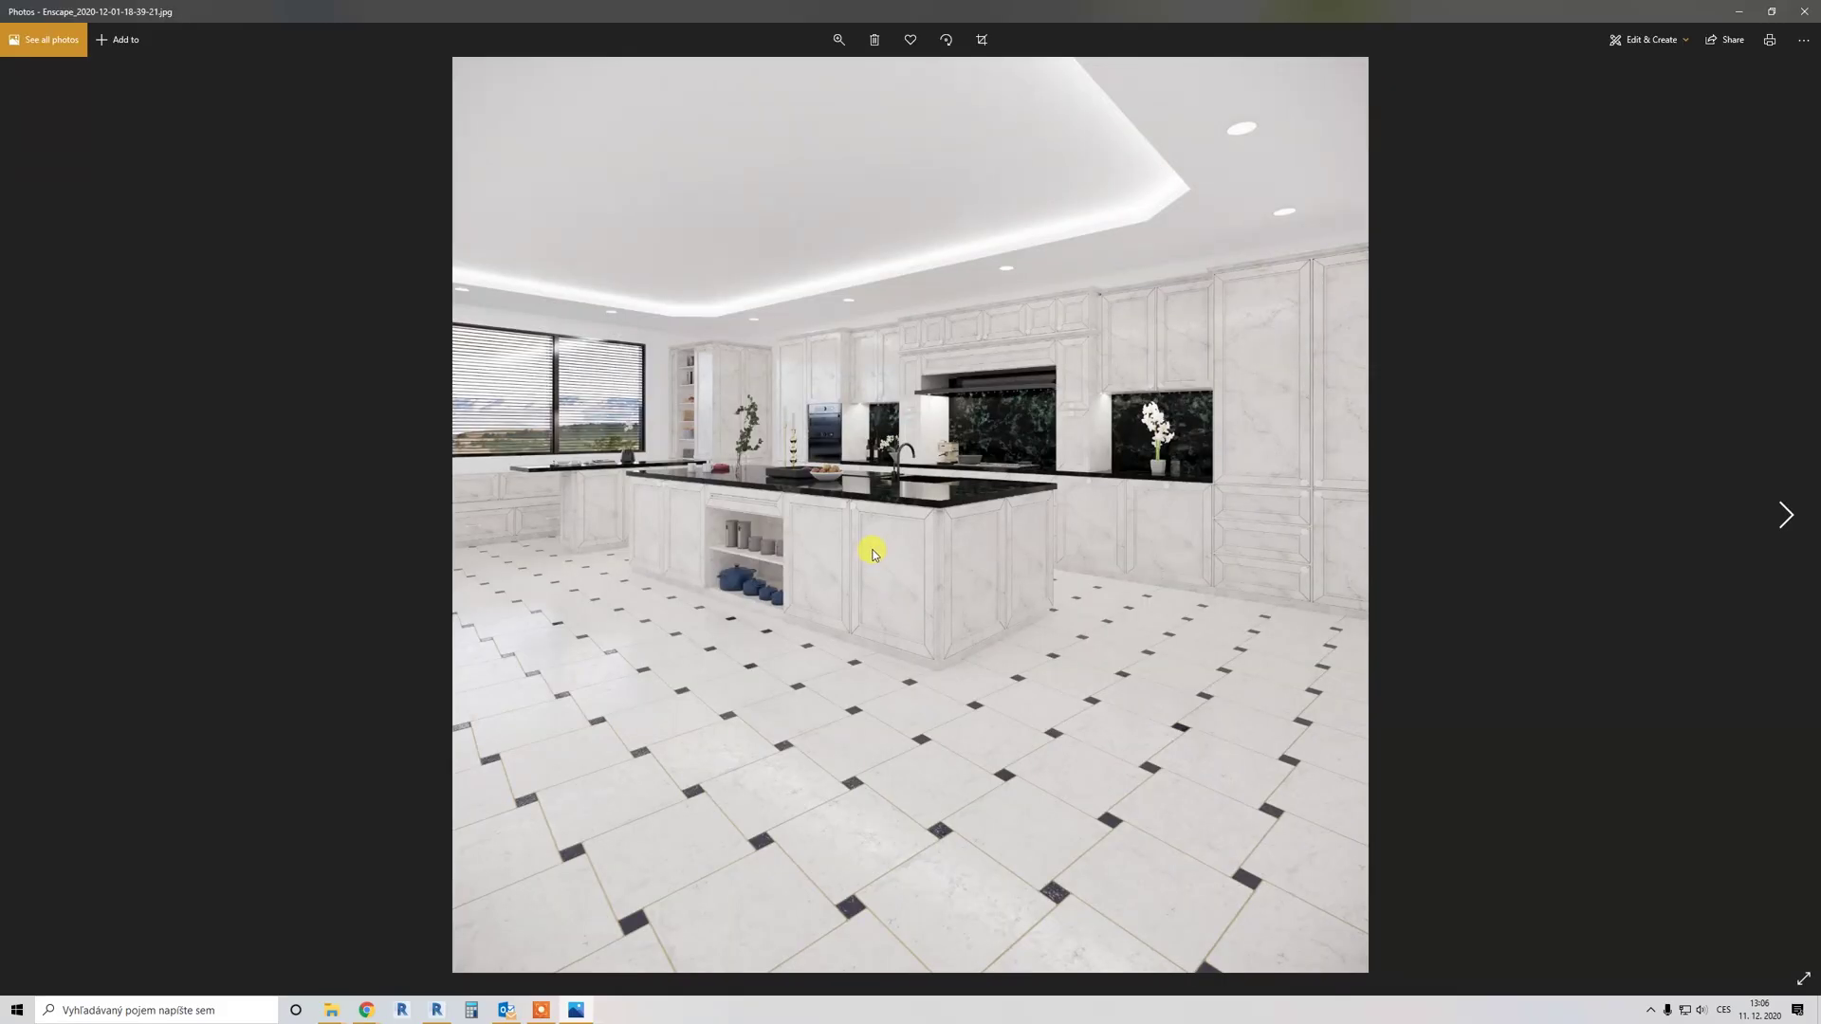
{"action": "scroll", "coordinate": [872, 553], "scroll_direction": "up", "scroll_amount": 3, "text": "ctrl"}
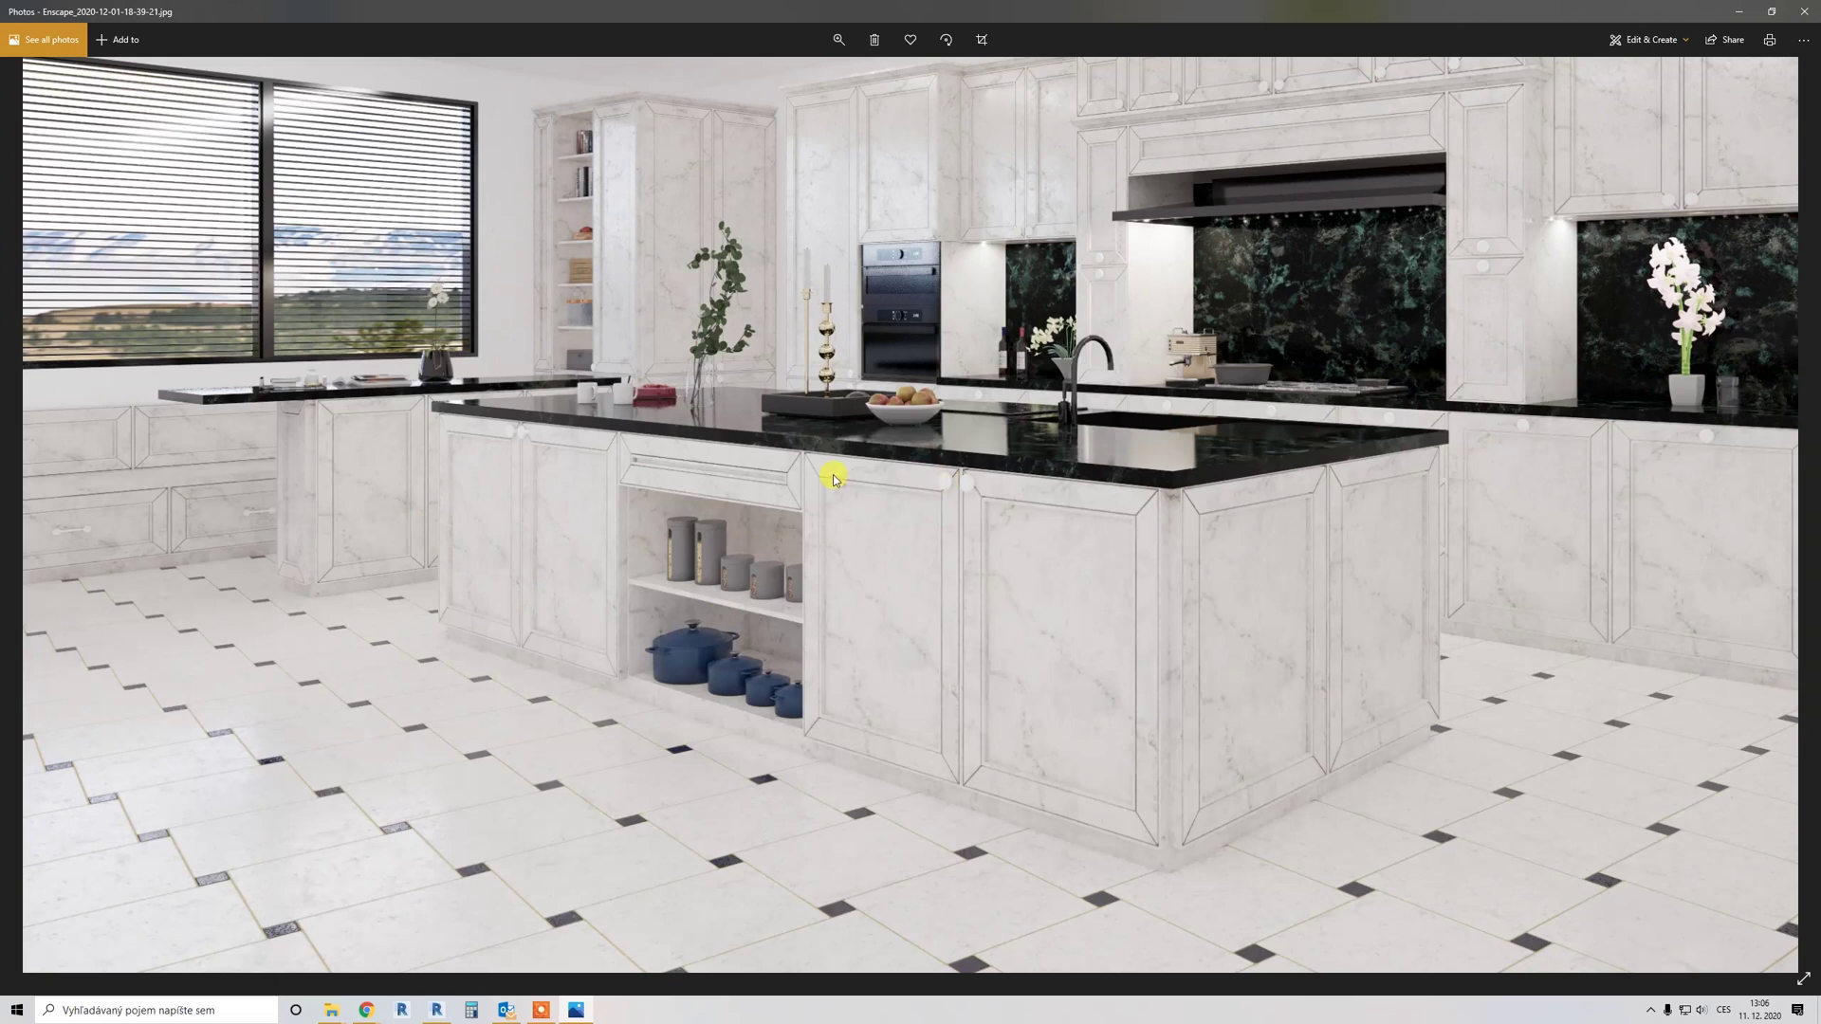
{"action": "left_click_drag", "start_coordinate": [1055, 577], "coordinate": [958, 595]}
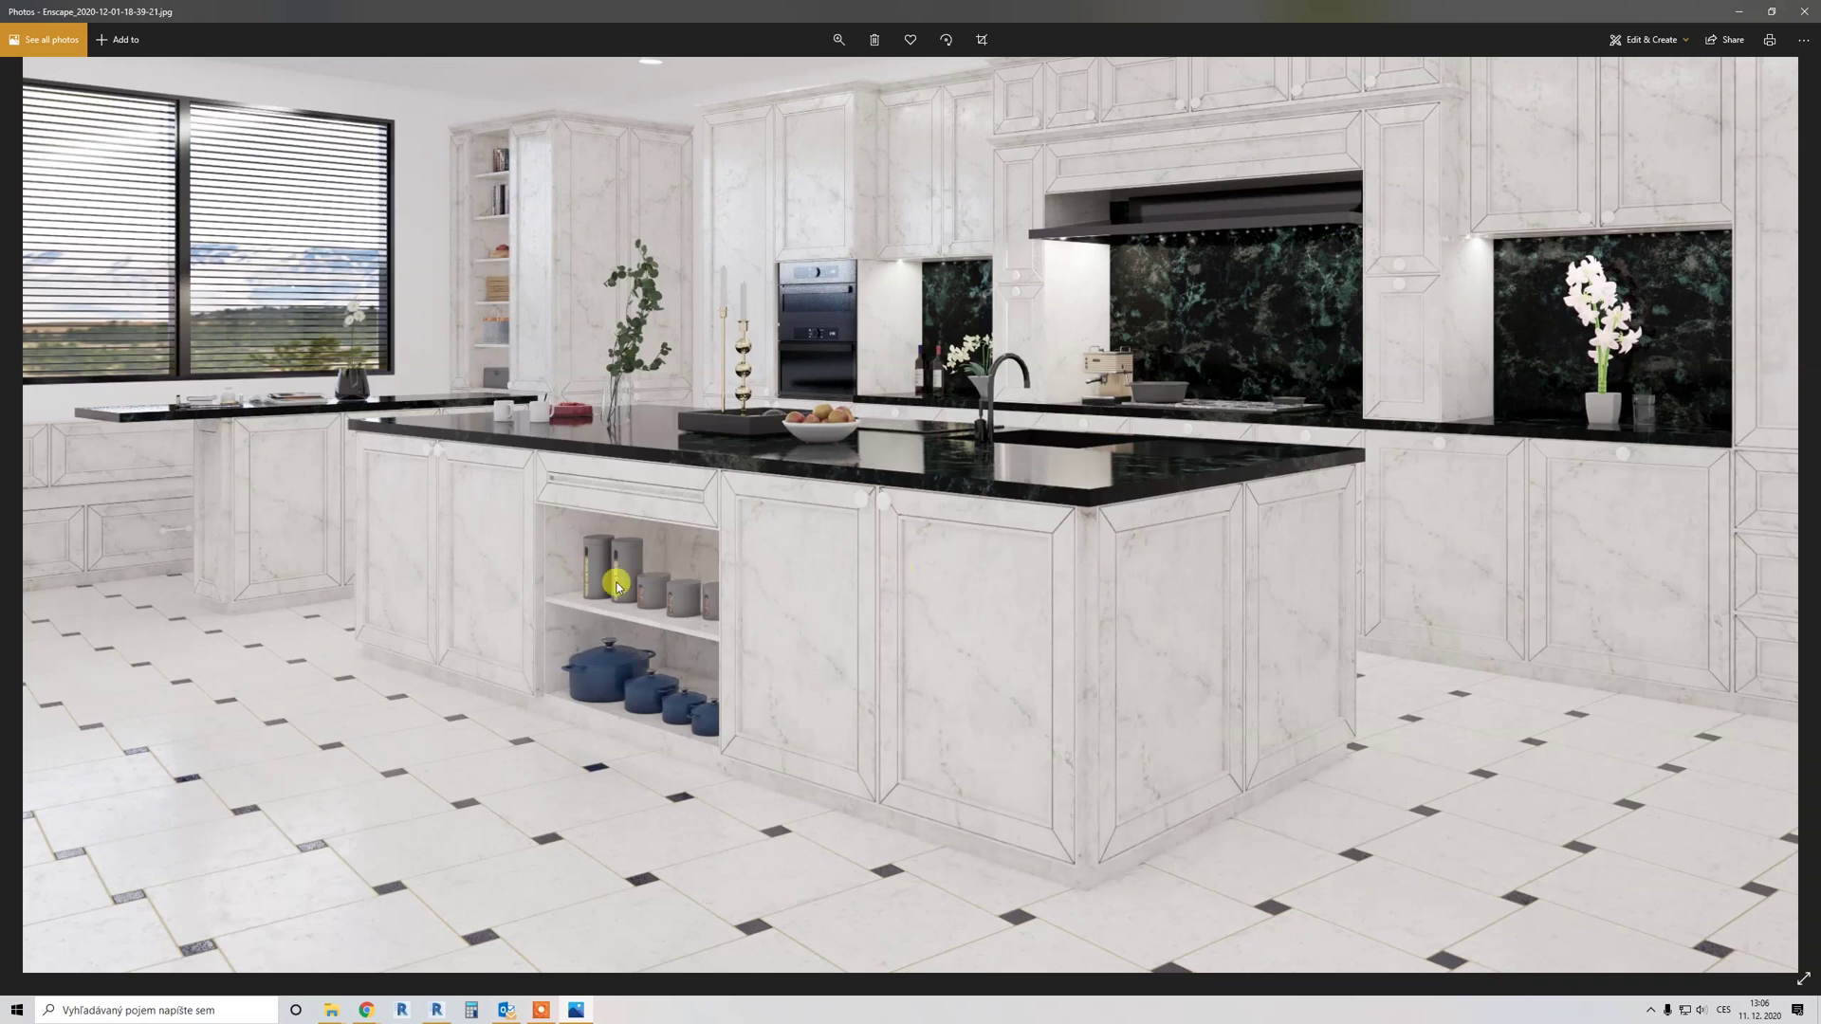
{"action": "scroll", "coordinate": [1015, 590], "scroll_direction": "down", "scroll_amount": 2}
{"action": "left_click_drag", "start_coordinate": [1005, 601], "coordinate": [976, 600]}
Step: Browse the remaining kitchen renders and examine the cabinet fronts, handles and materials of each variant
{"action": "key", "text": "Right"}
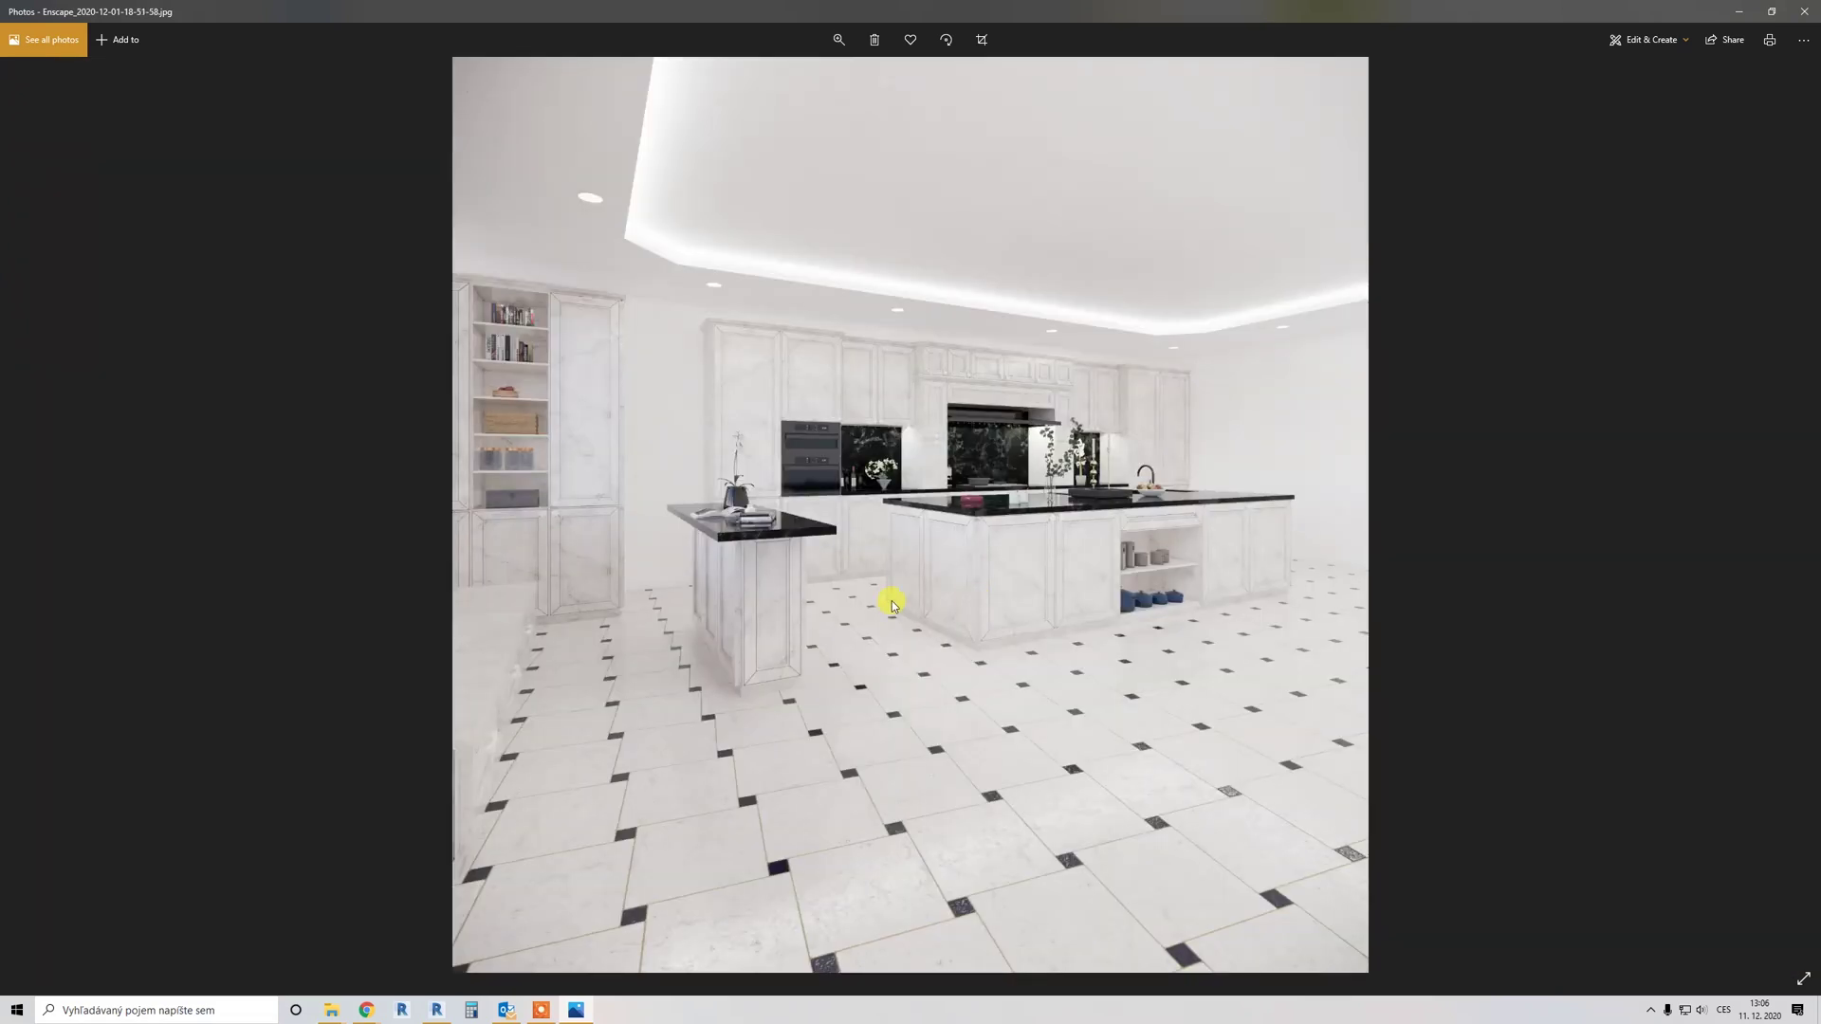
{"action": "key", "text": "Right"}
{"action": "scroll", "coordinate": [858, 622], "scroll_direction": "up", "scroll_amount": 4}
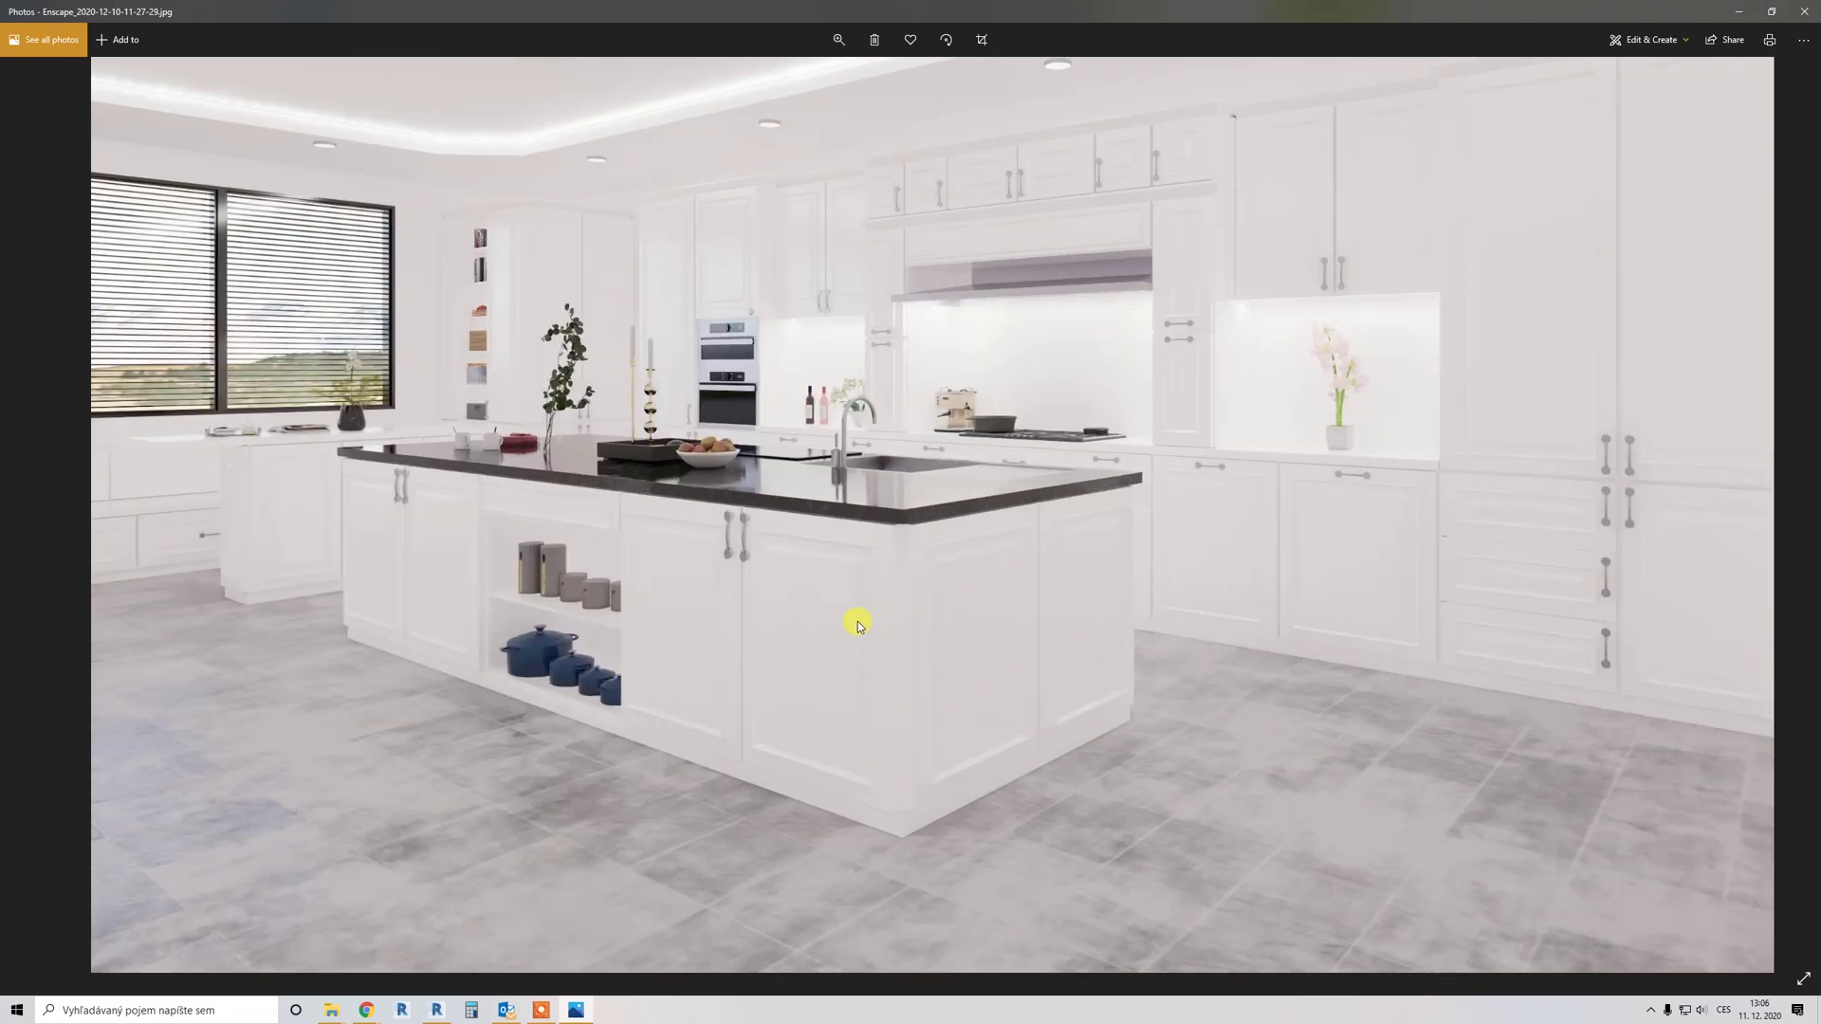
{"action": "scroll", "coordinate": [799, 630], "scroll_direction": "down", "scroll_amount": 4}
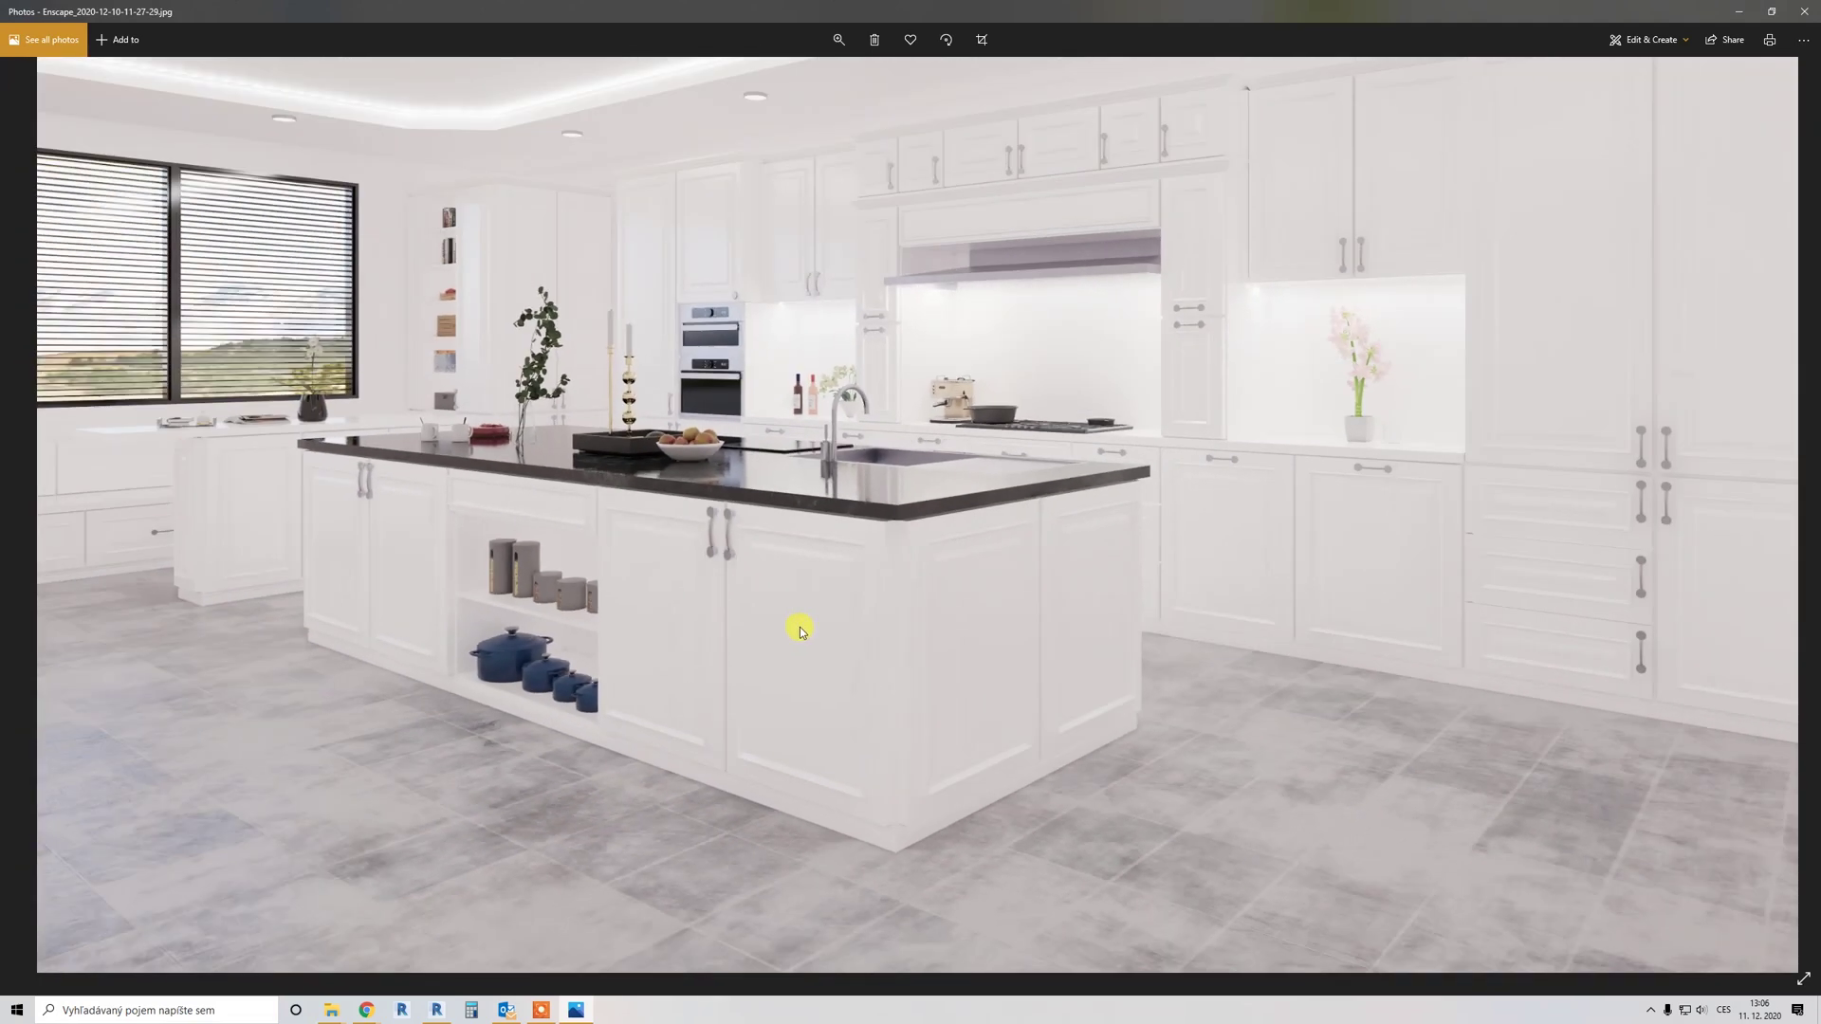
{"action": "key", "text": "Right"}
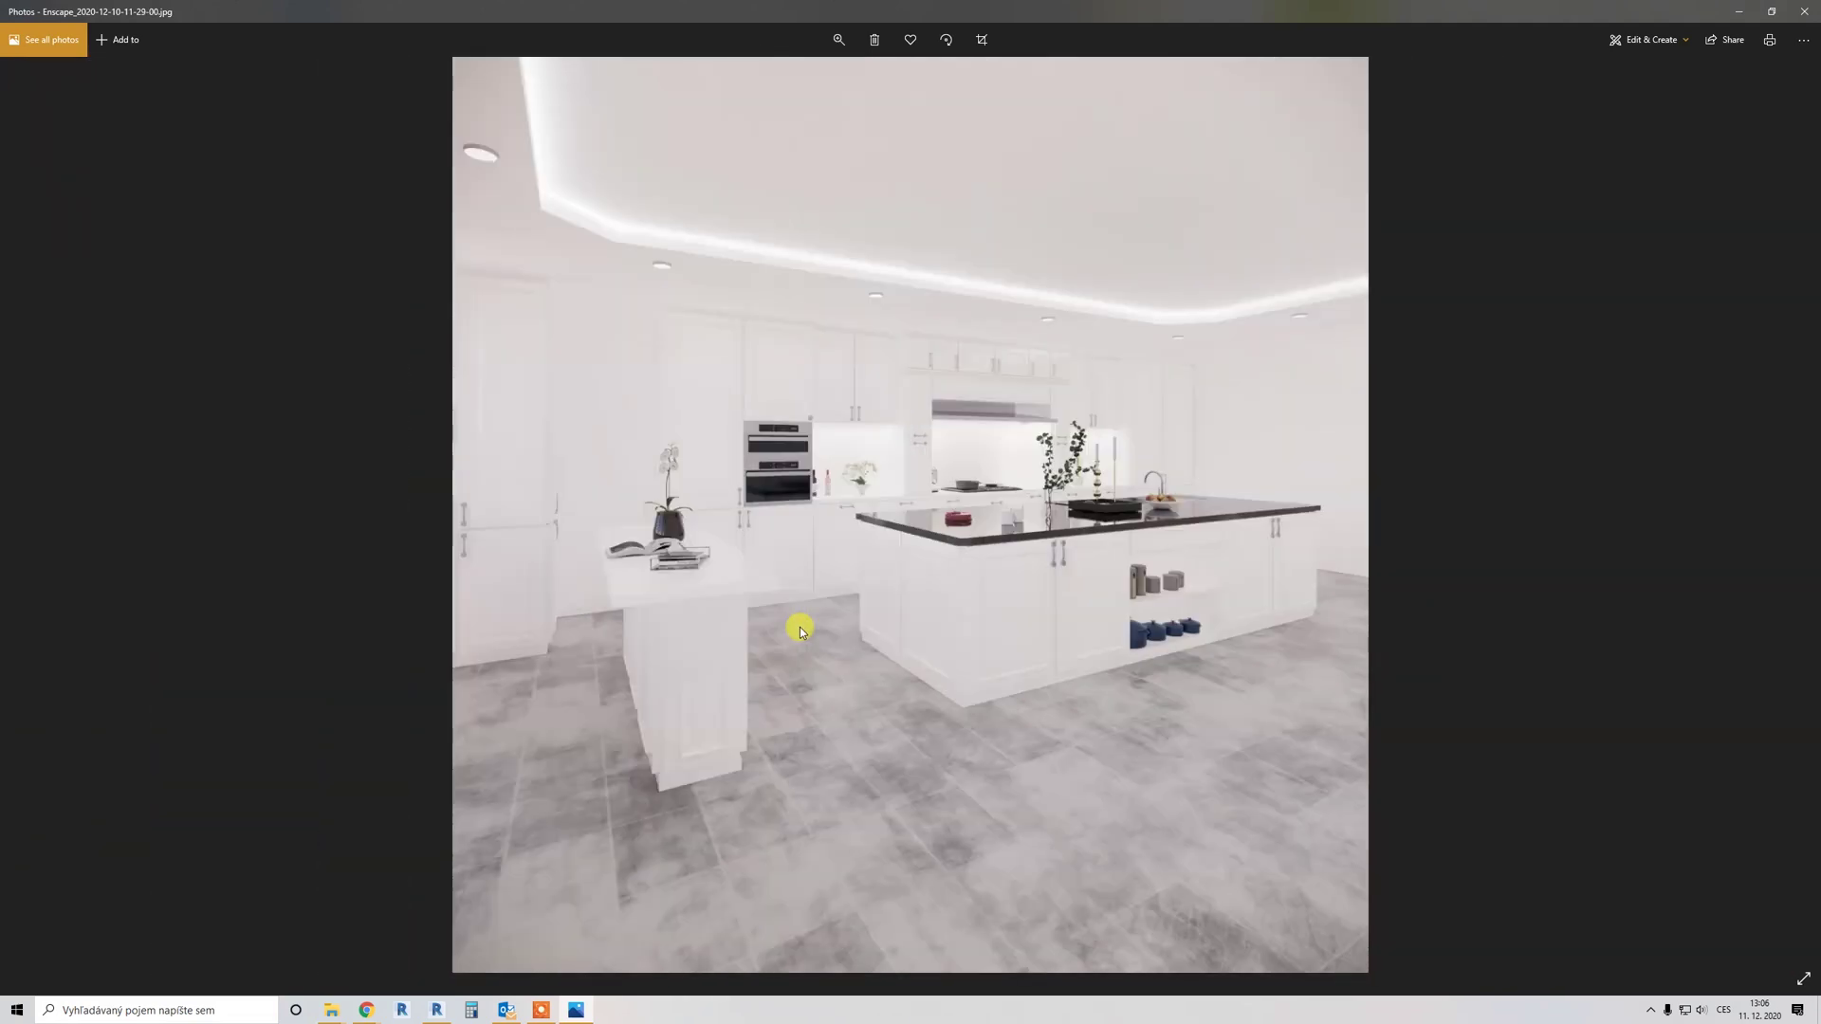
{"action": "key", "text": "Right"}
{"action": "scroll", "coordinate": [824, 601], "scroll_direction": "up", "scroll_amount": 4}
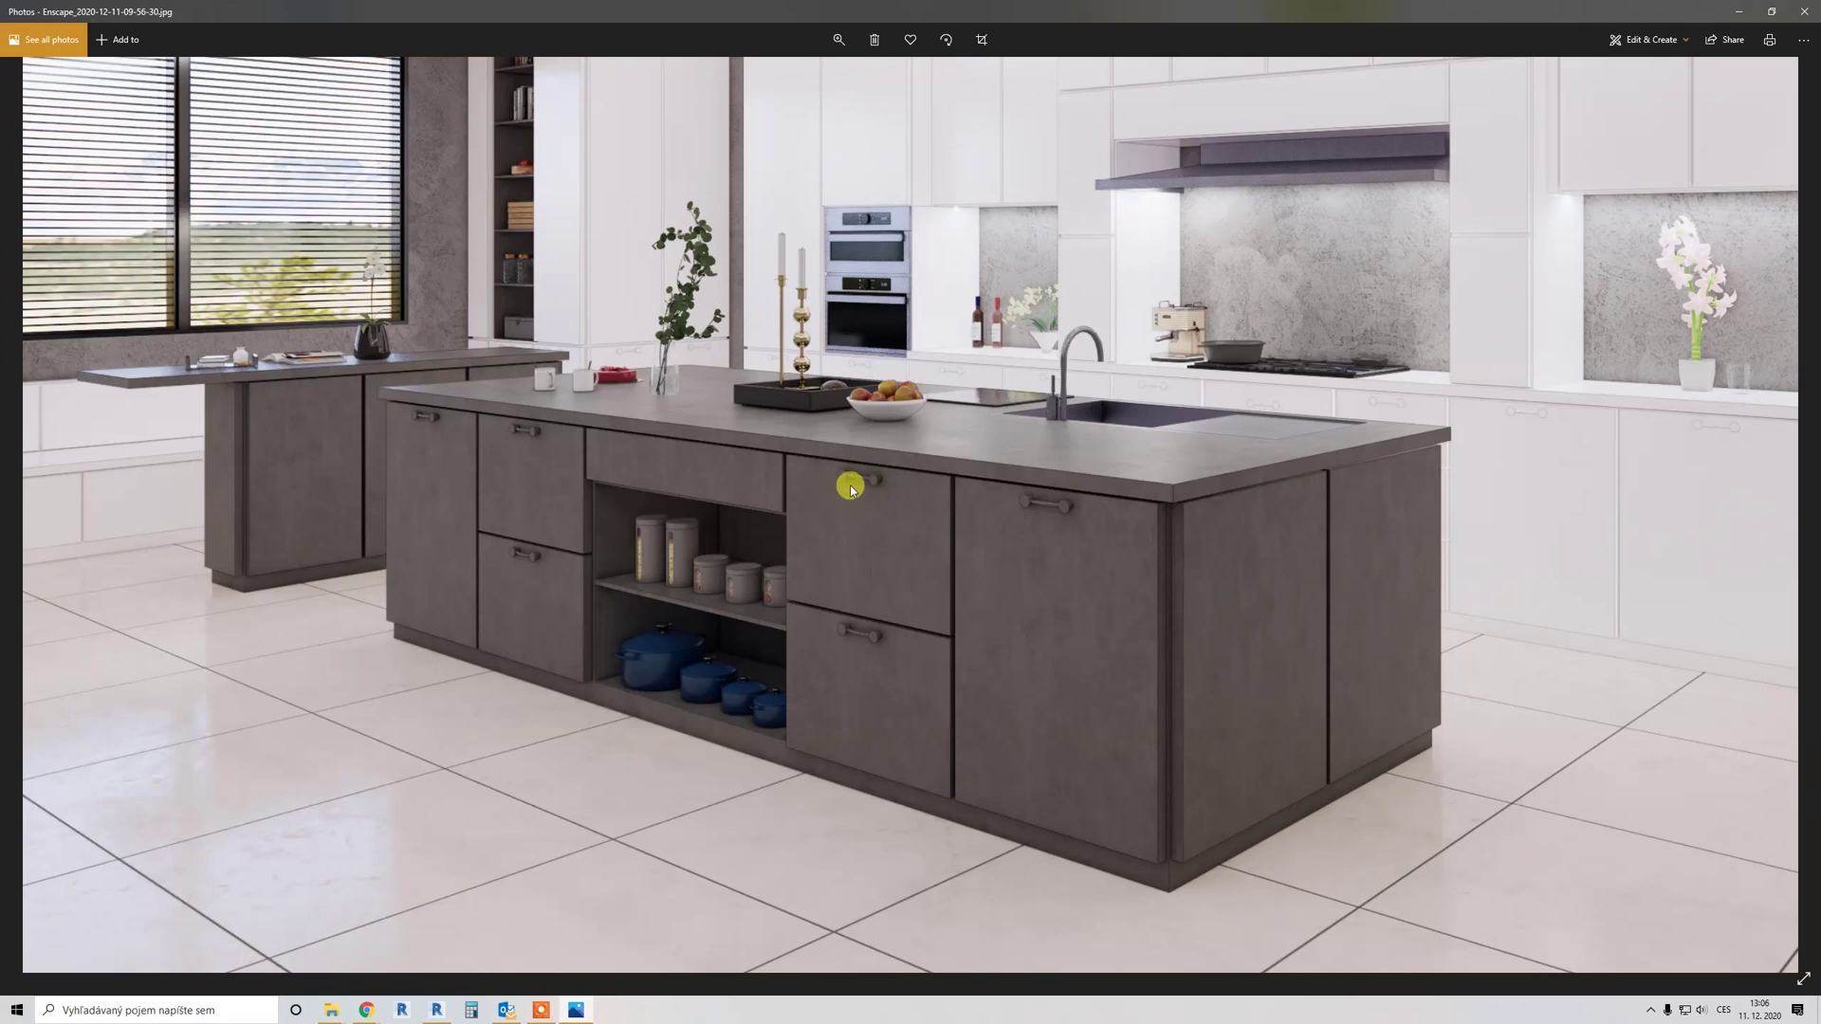
{"action": "key", "text": "Right"}
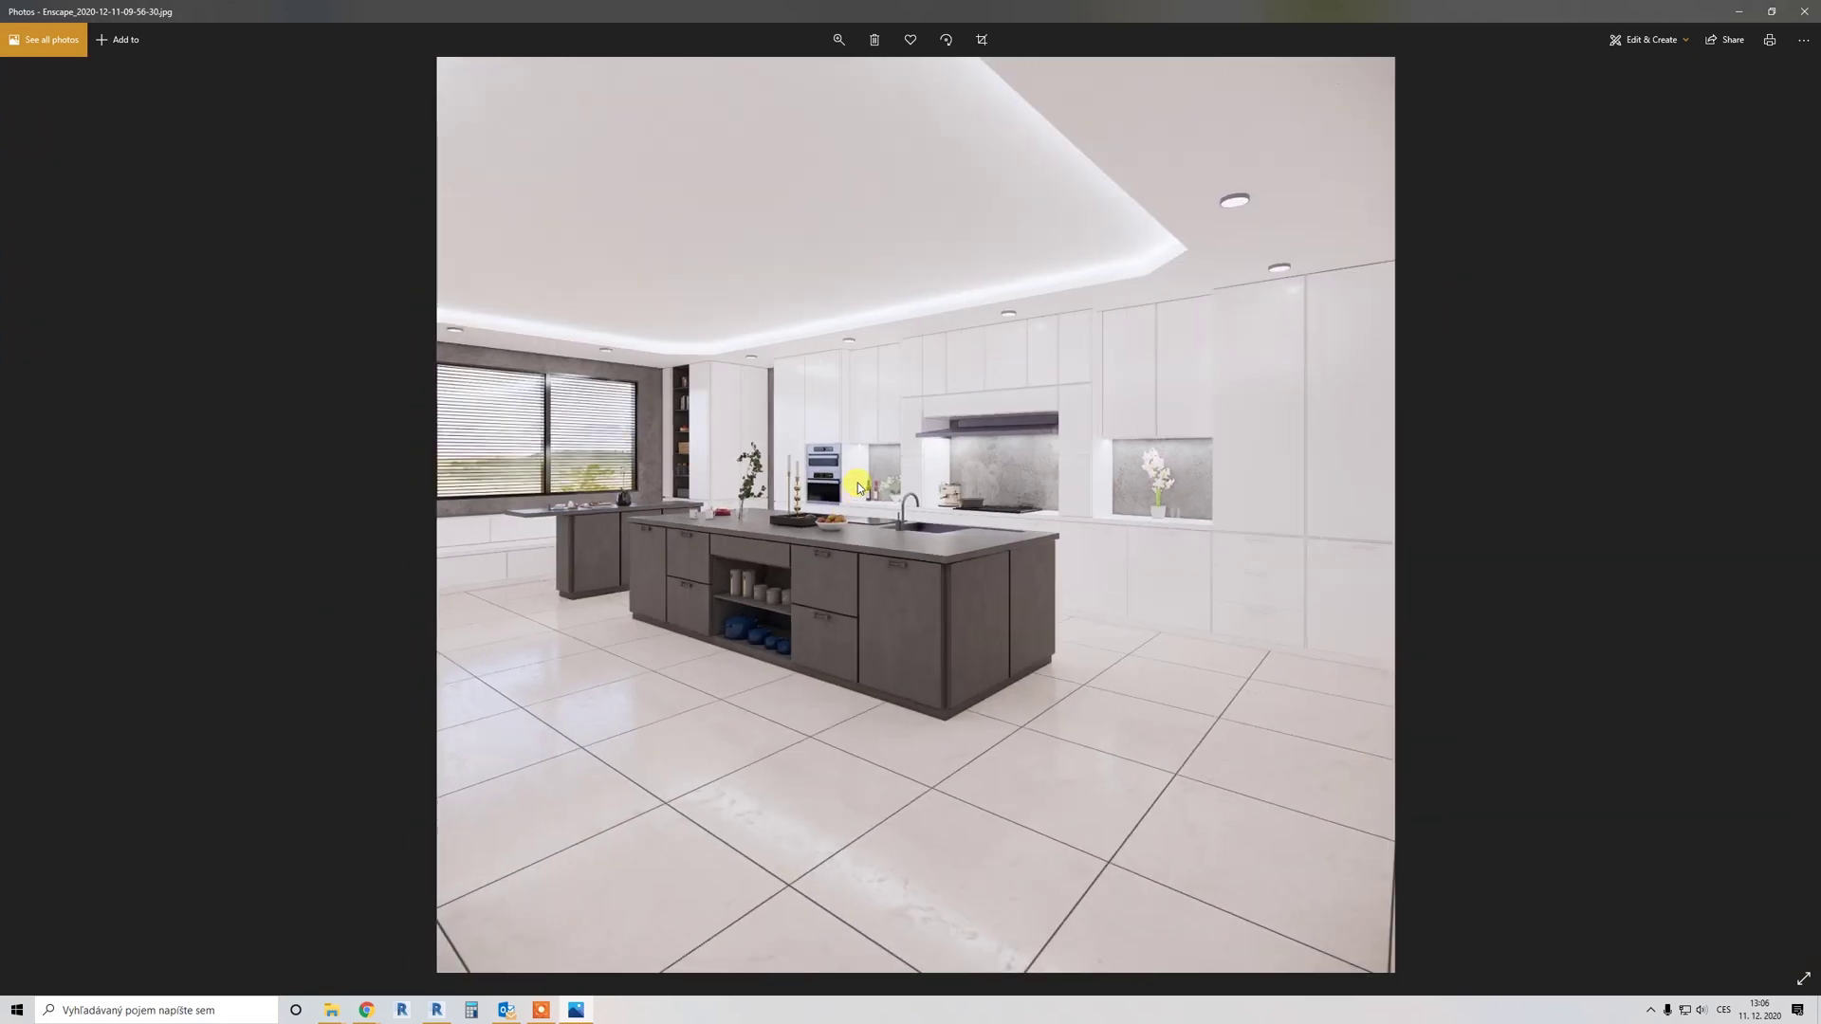
{"action": "key", "text": "Right"}
{"action": "key", "text": "Right"}
{"action": "key", "text": "Right"}
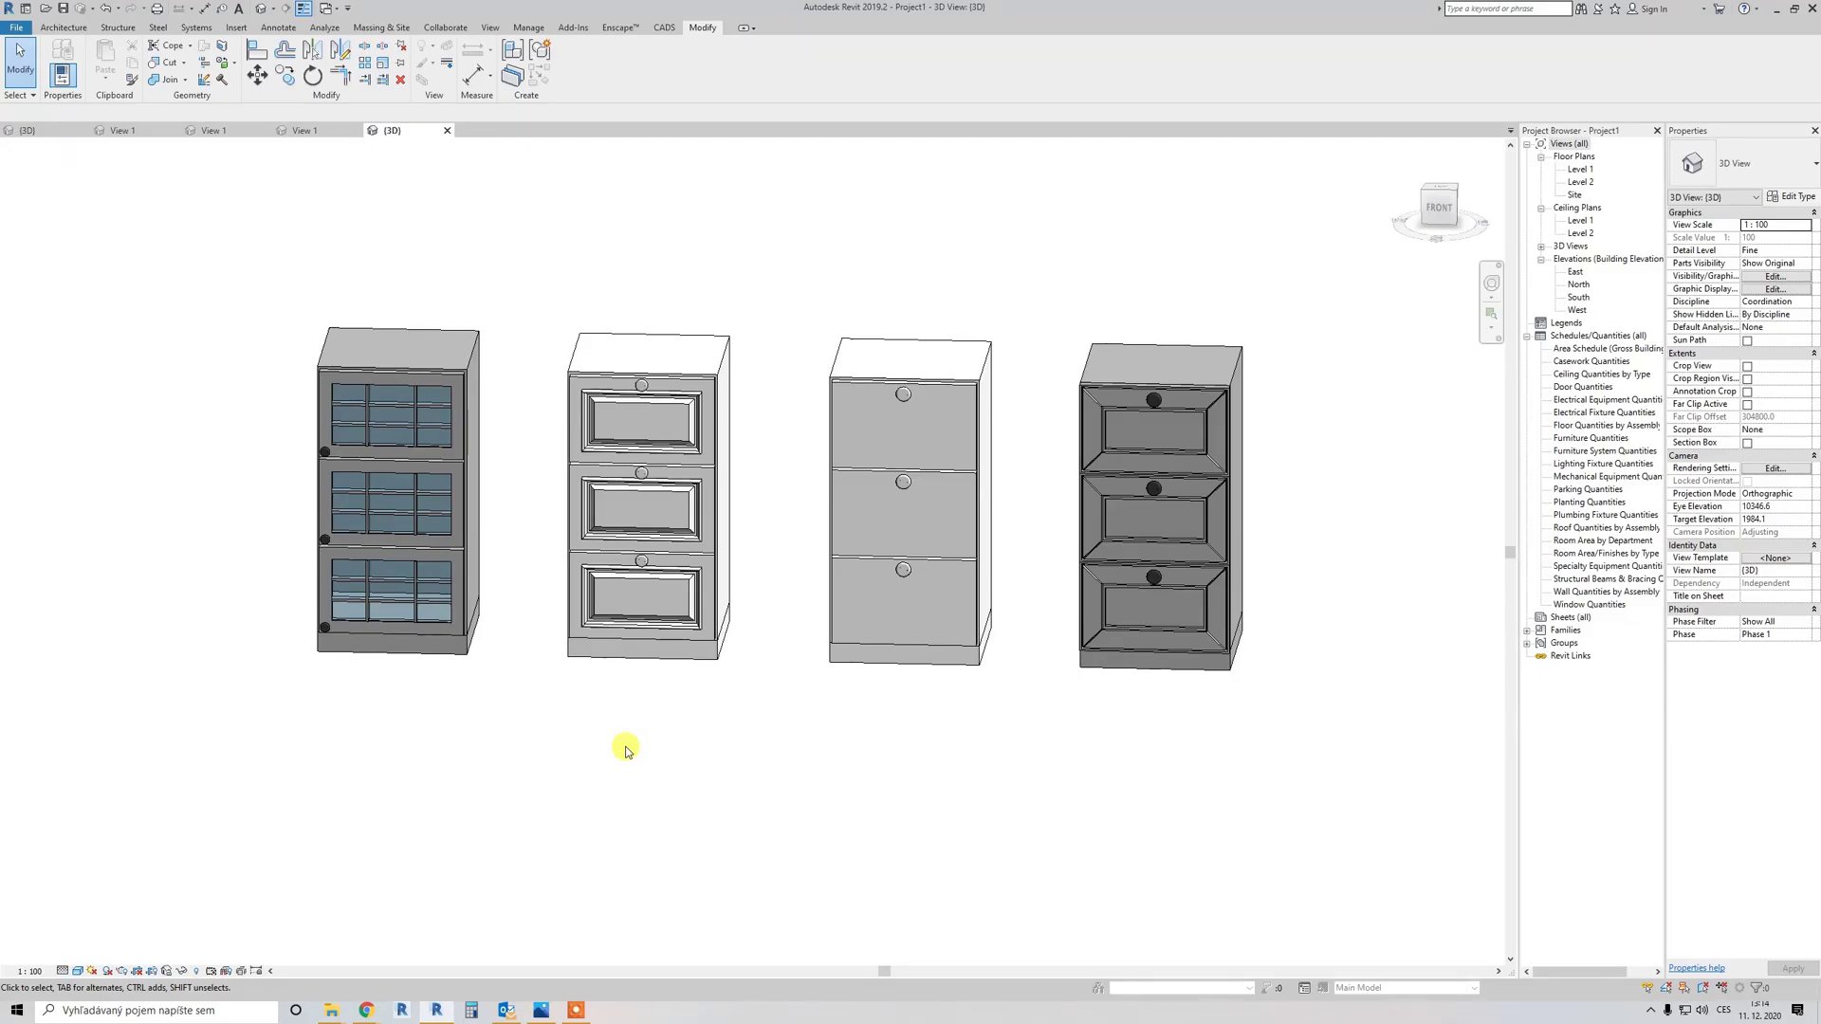
Step: Open the leftmost glass-door cabinet's family for editing and show its Family Types parameters beside the model
{"action": "left_click", "coordinate": [446, 447]}
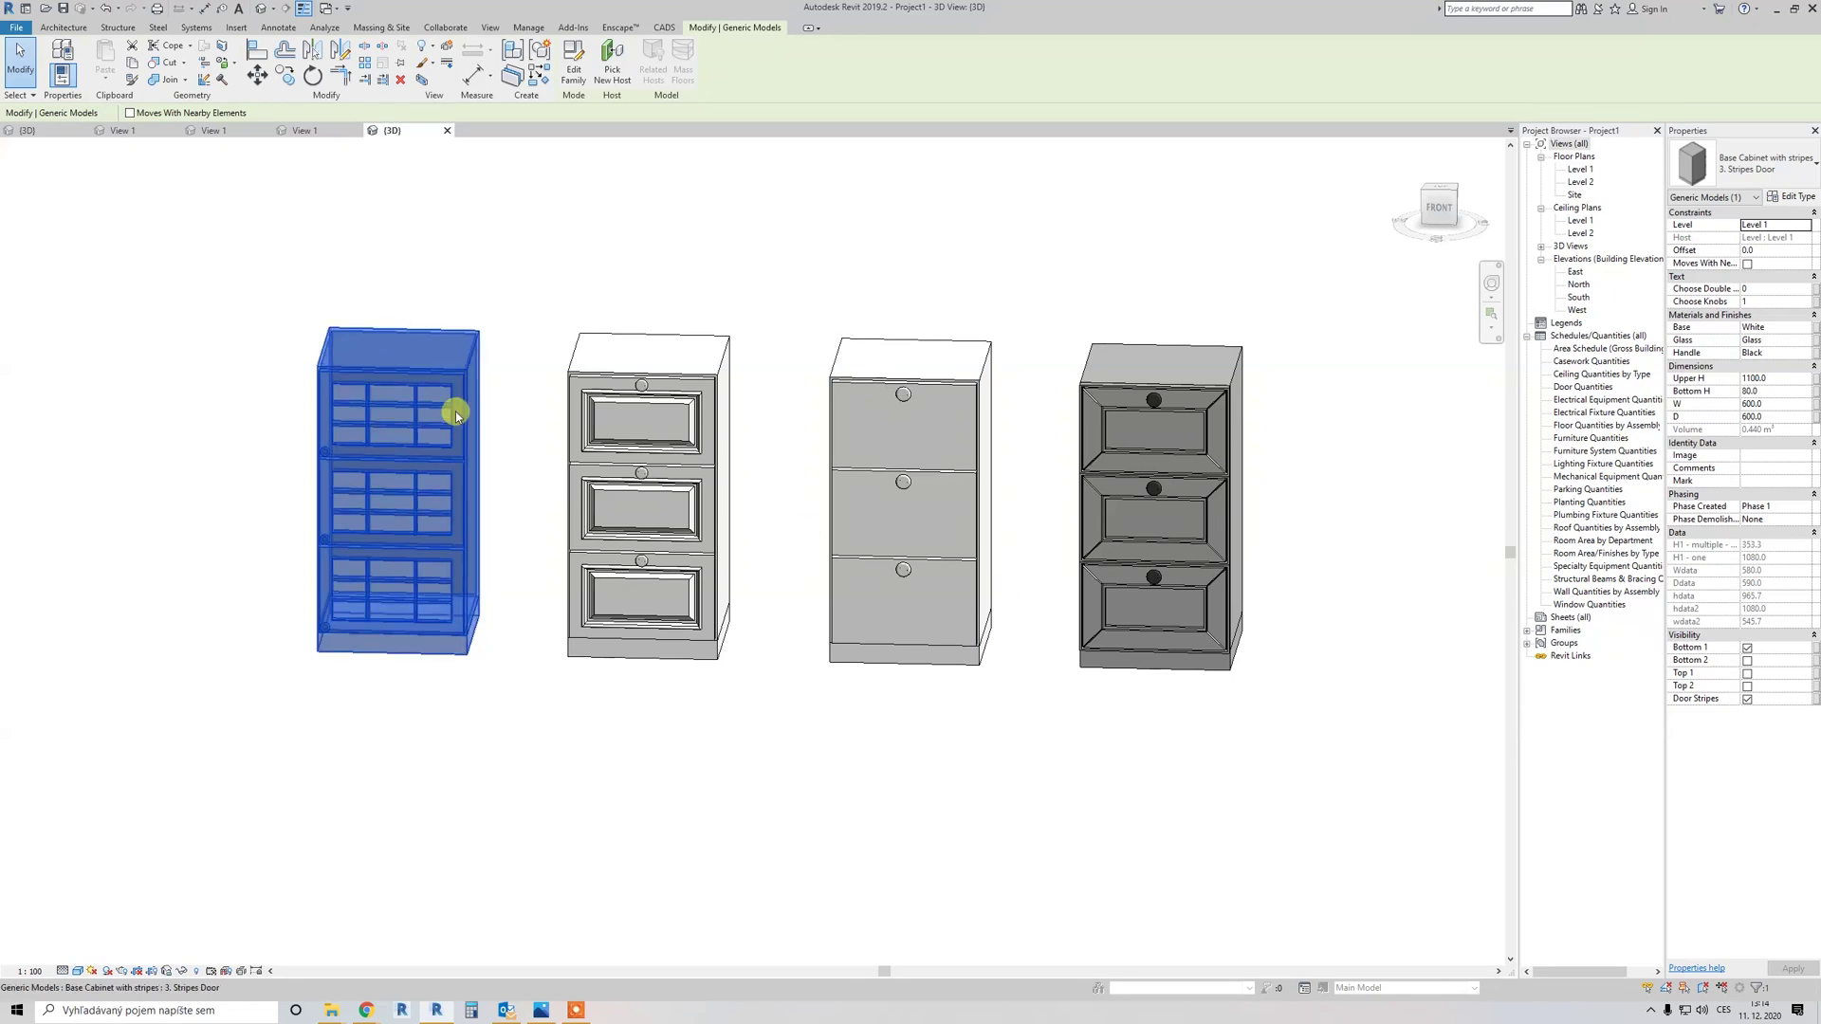
{"action": "left_click", "coordinate": [574, 65]}
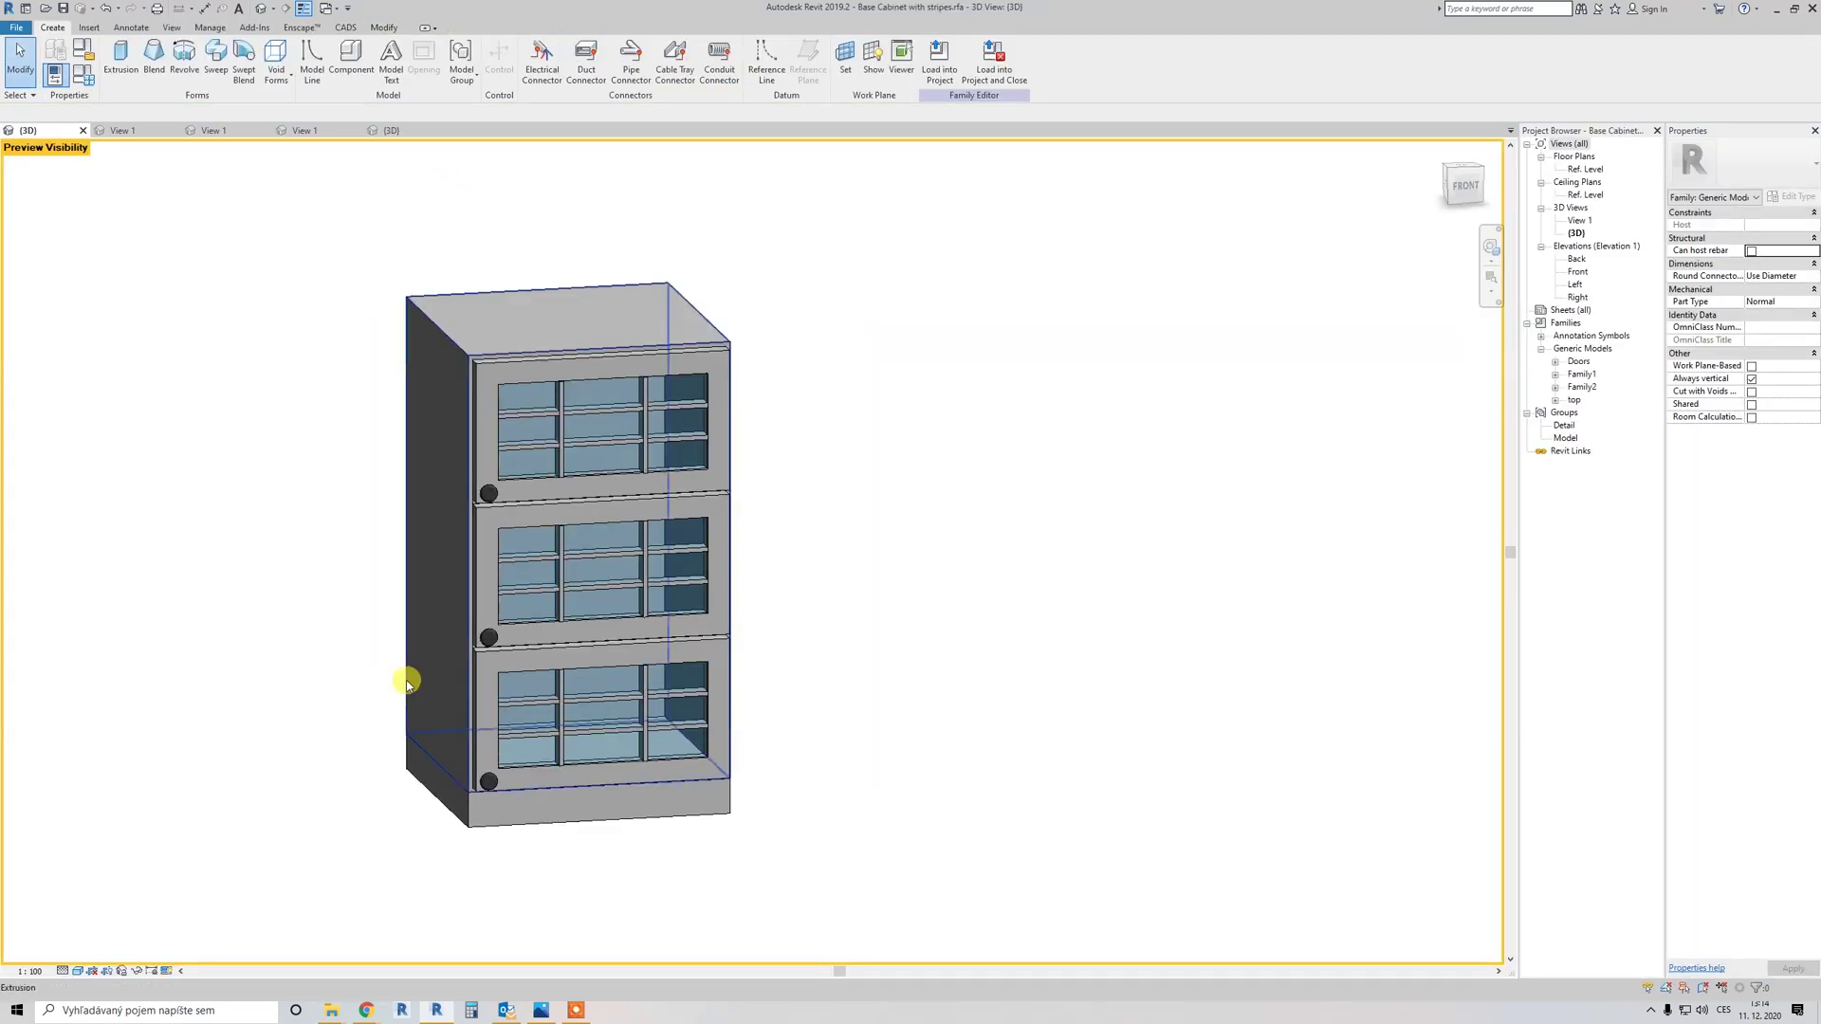
{"action": "left_click", "coordinate": [85, 74]}
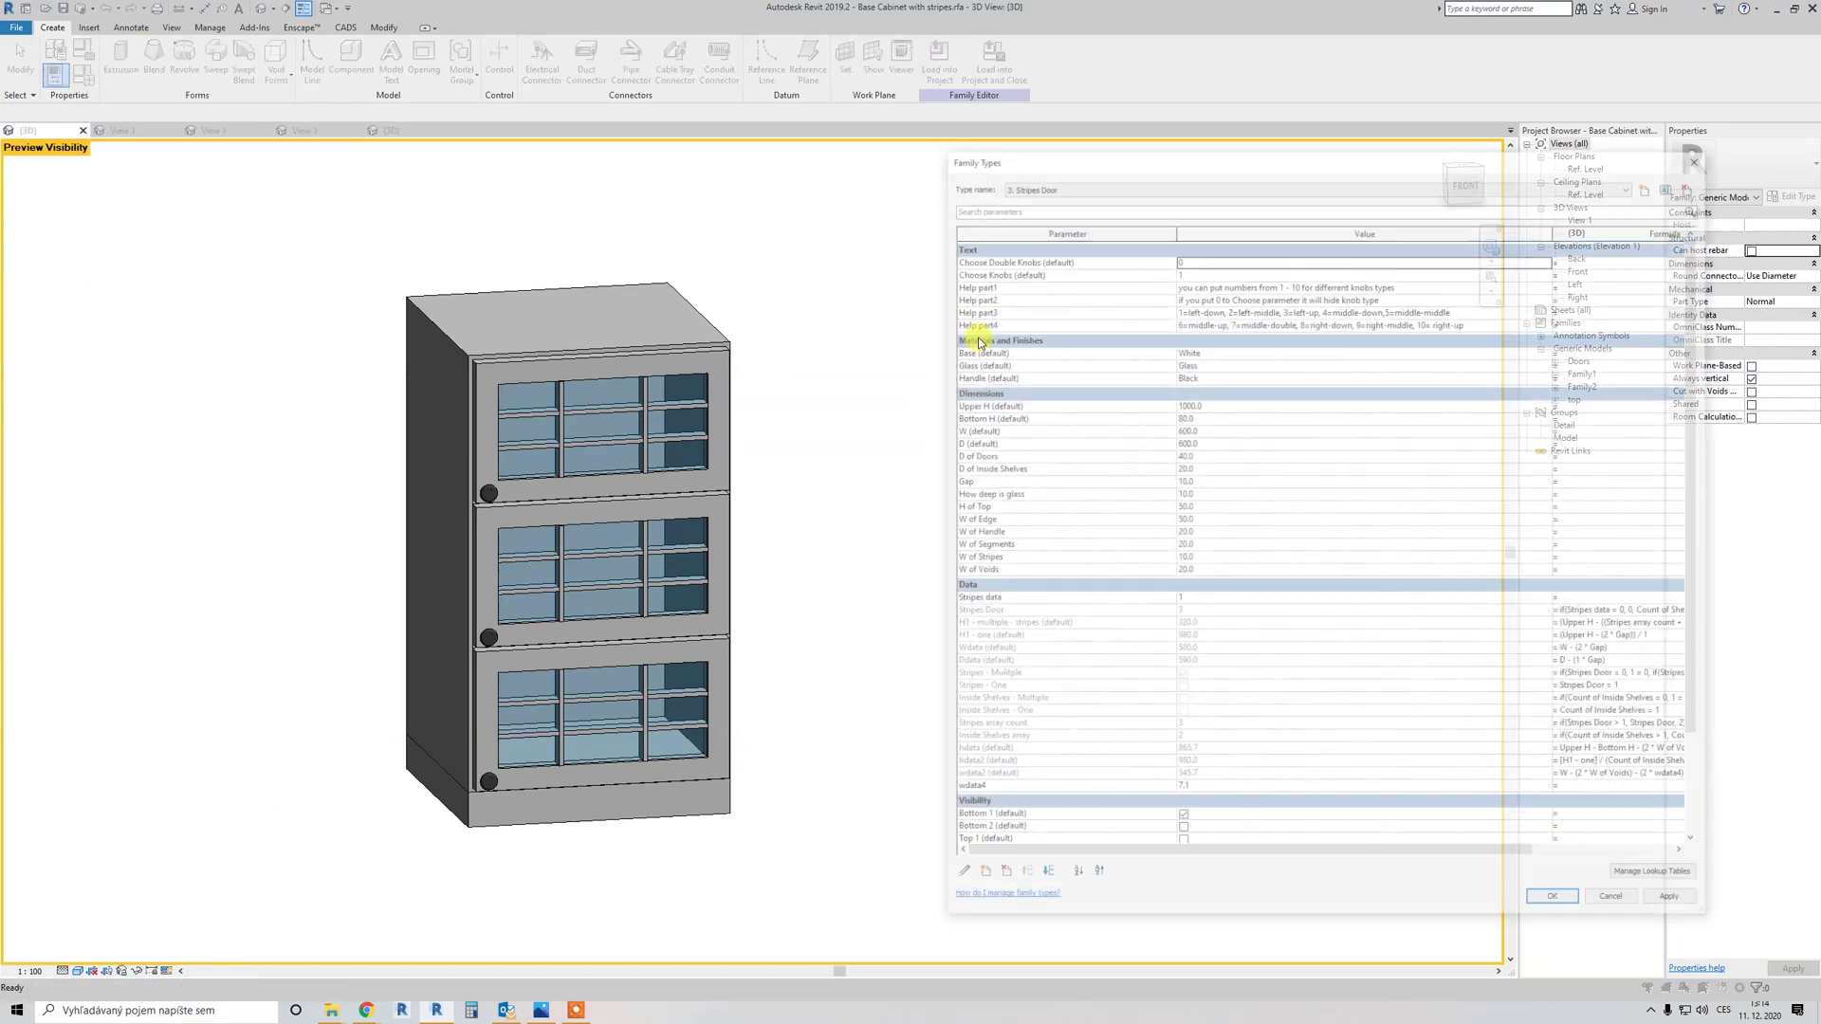
{"action": "left_click_drag", "start_coordinate": [1047, 159], "coordinate": [954, 165]}
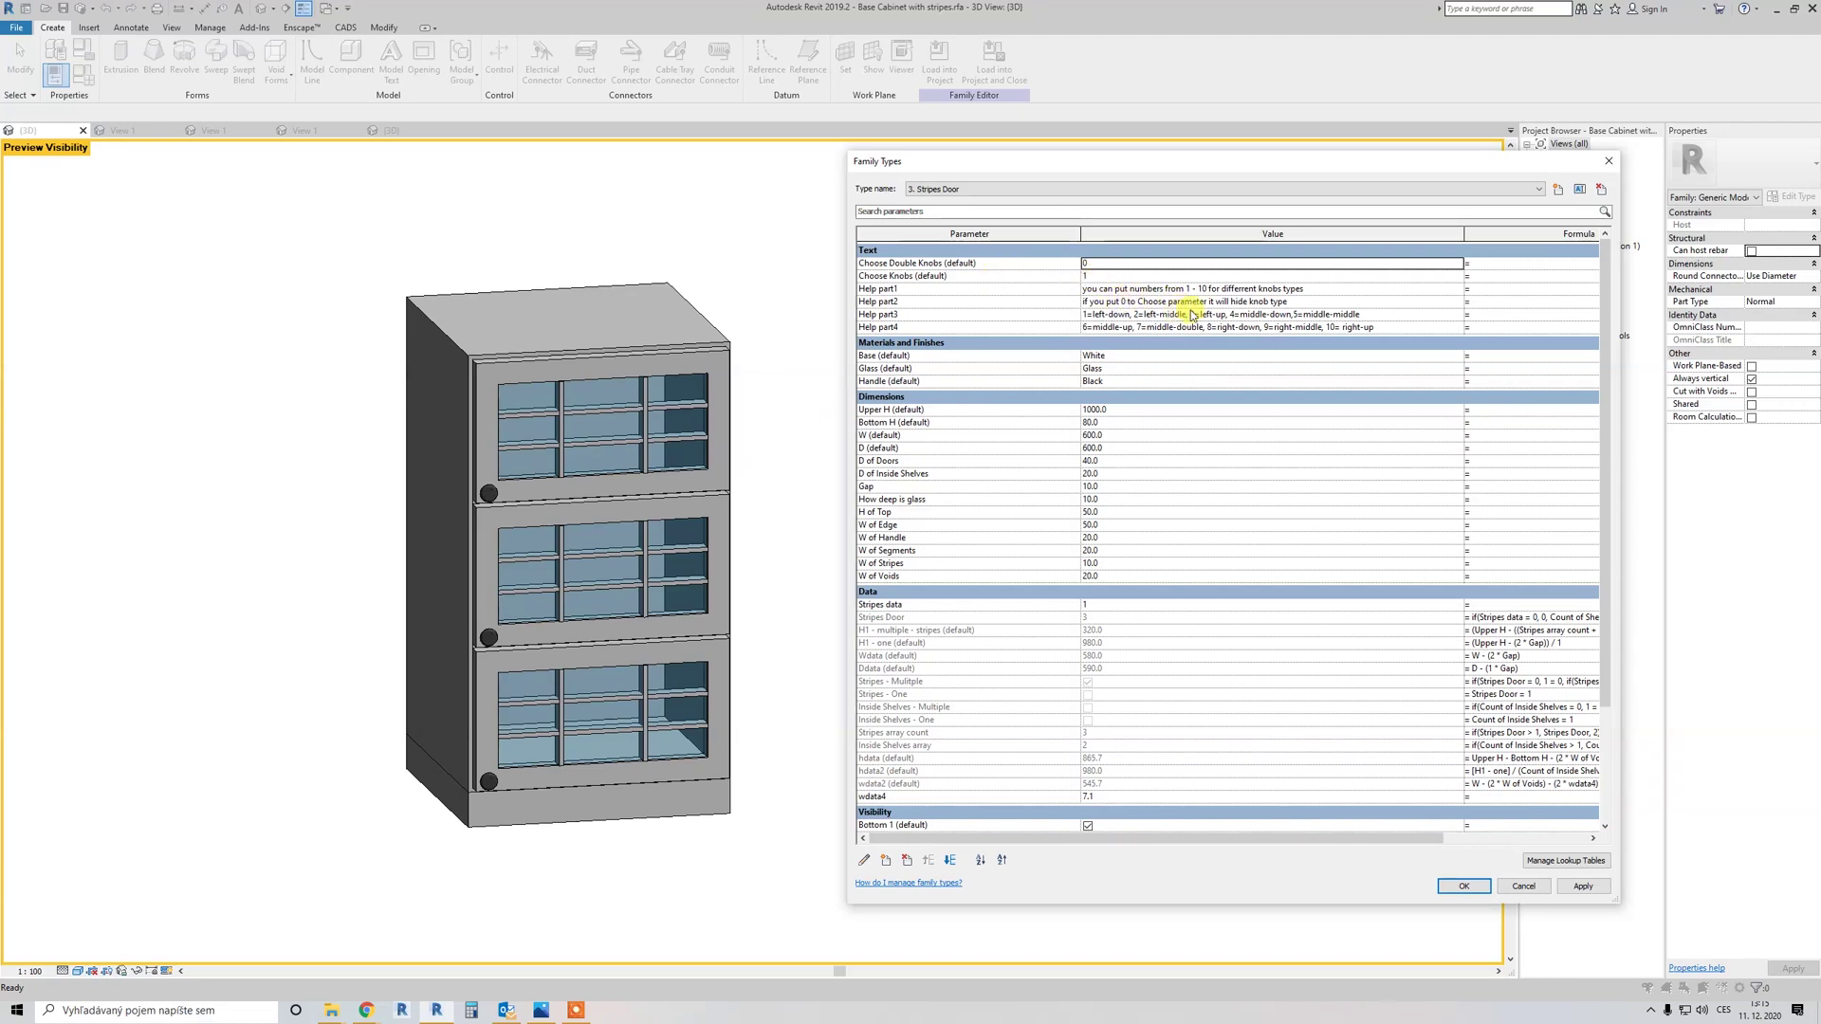
Step: Try knob types 6 and 9 on the cabinet doors through the Choose Knobs parameter, applying each
{"action": "left_click", "coordinate": [1102, 275]}
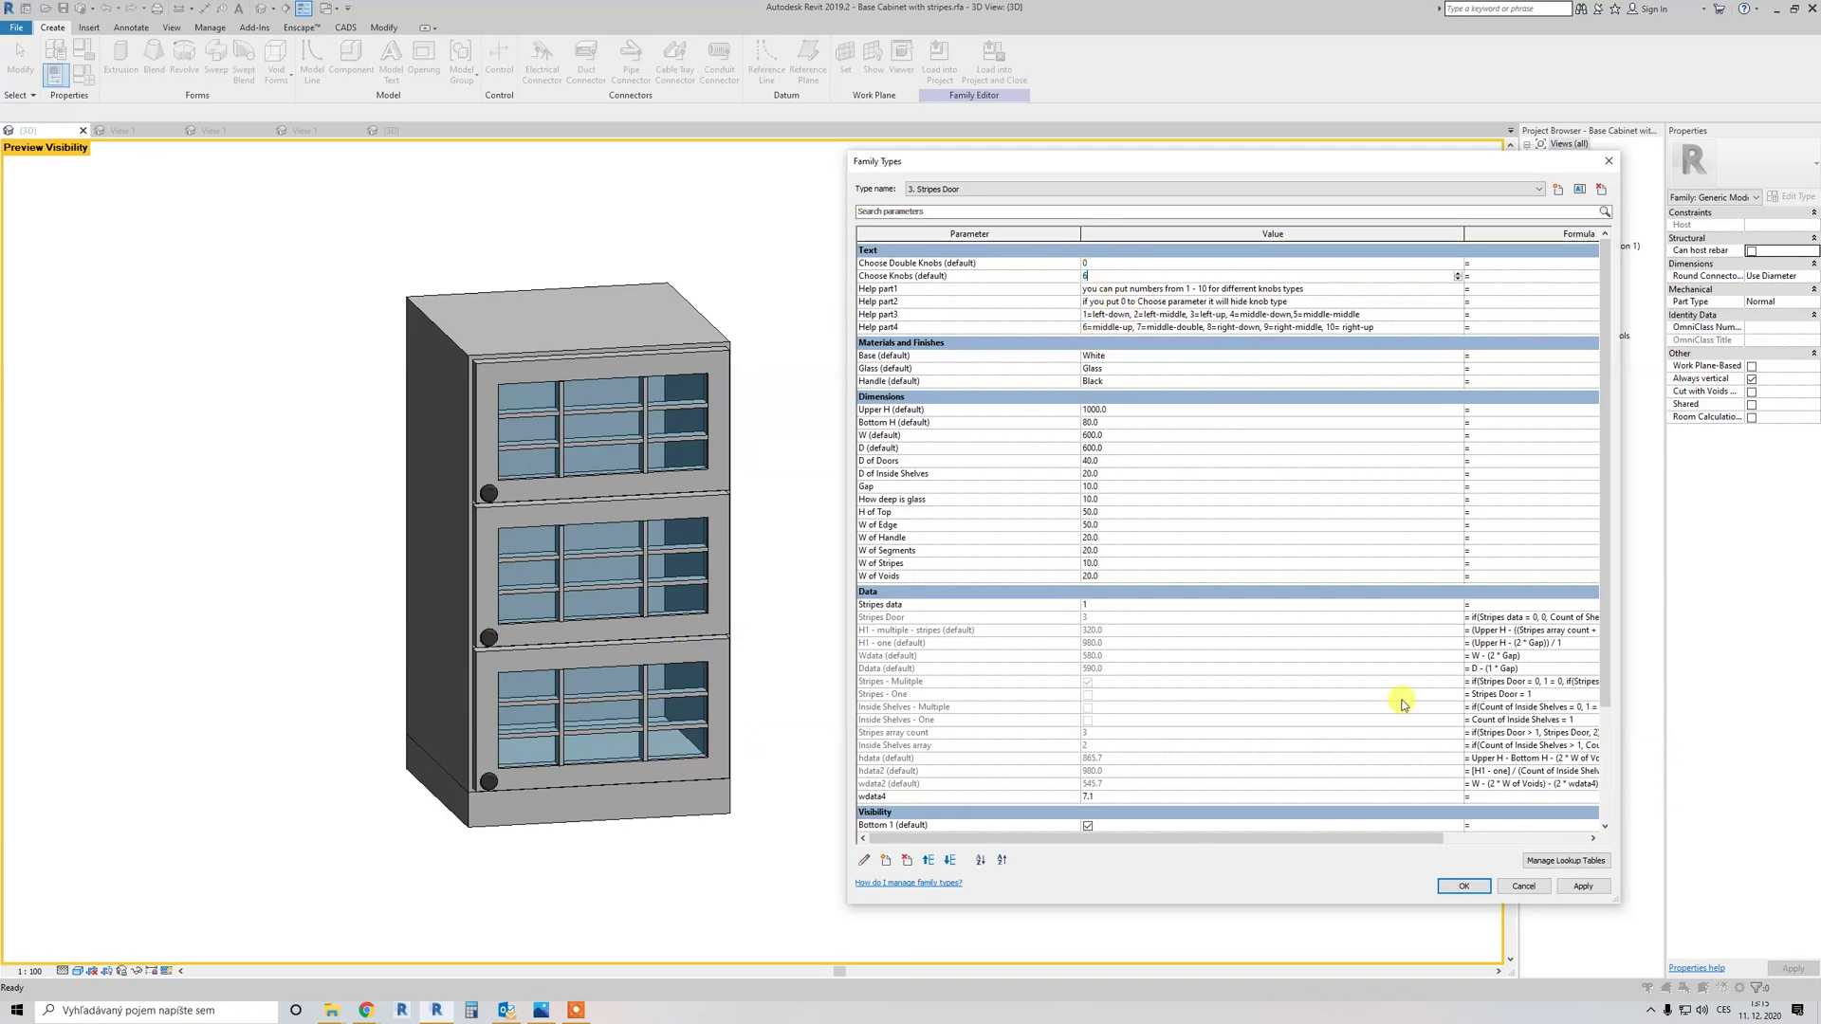
{"action": "left_click", "coordinate": [1583, 886]}
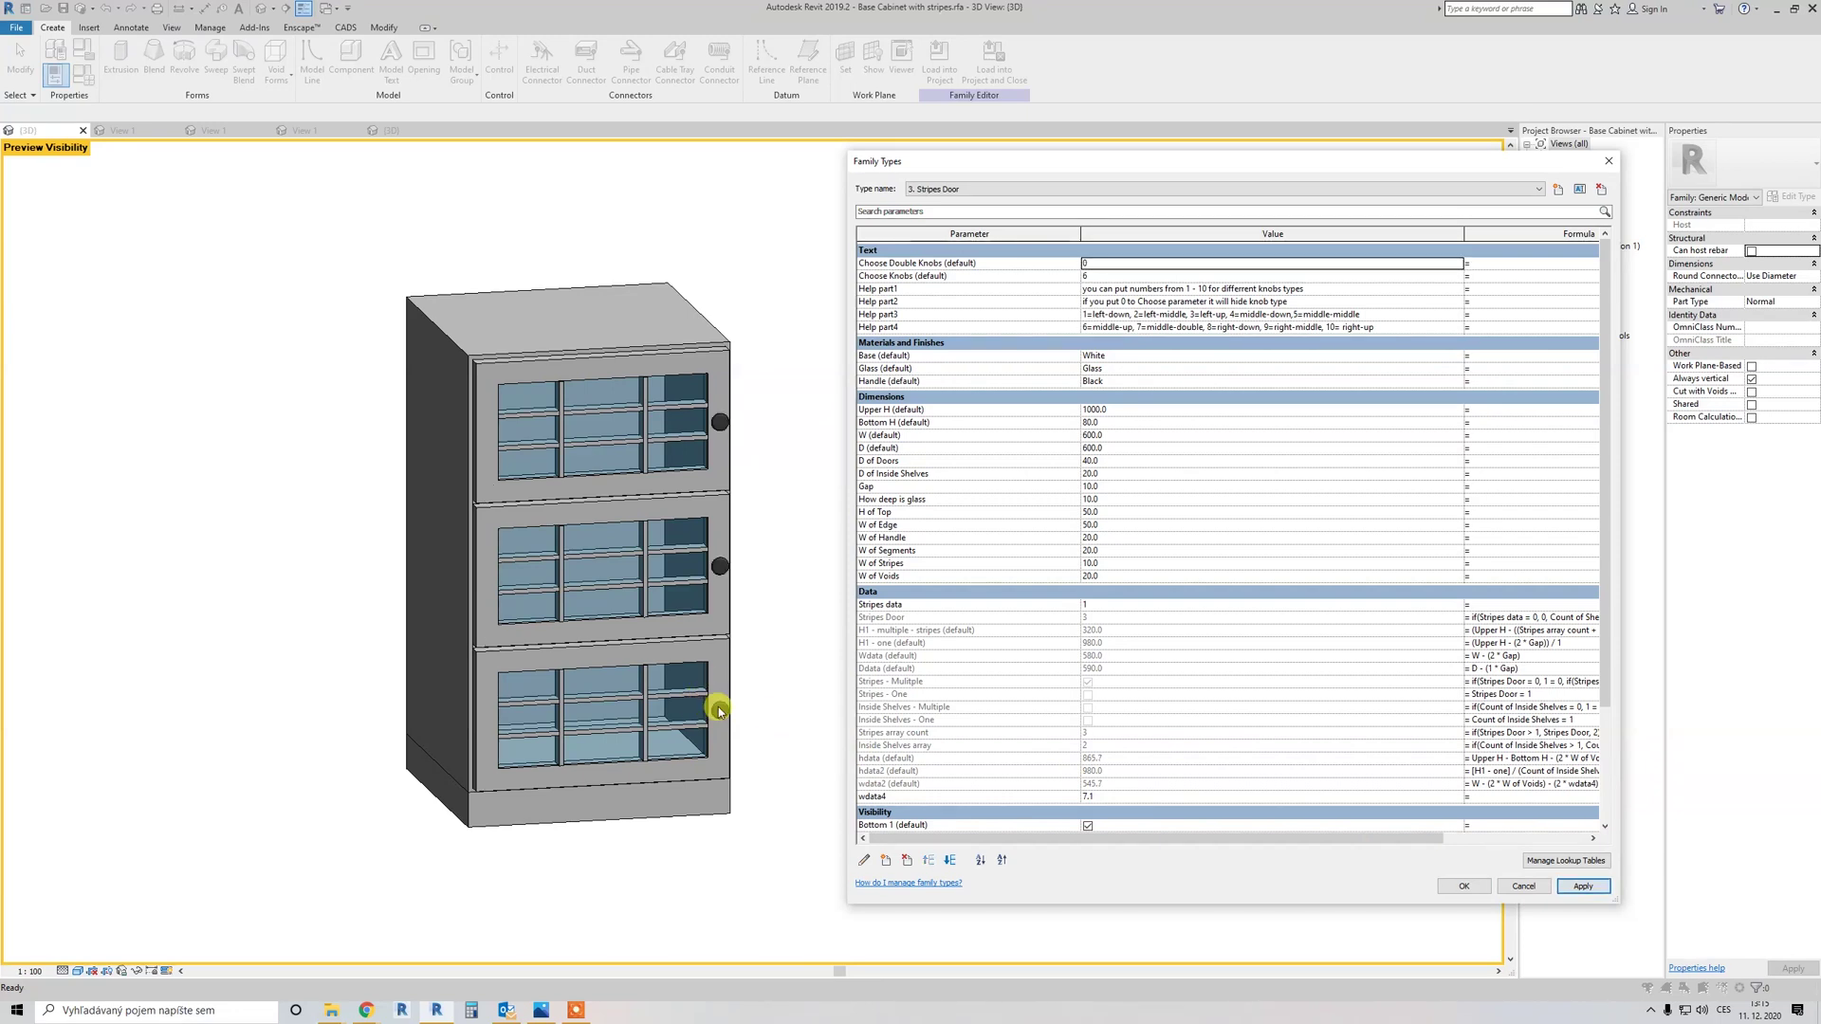
{"action": "left_click", "coordinate": [1100, 275]}
{"action": "type", "text": "9"}
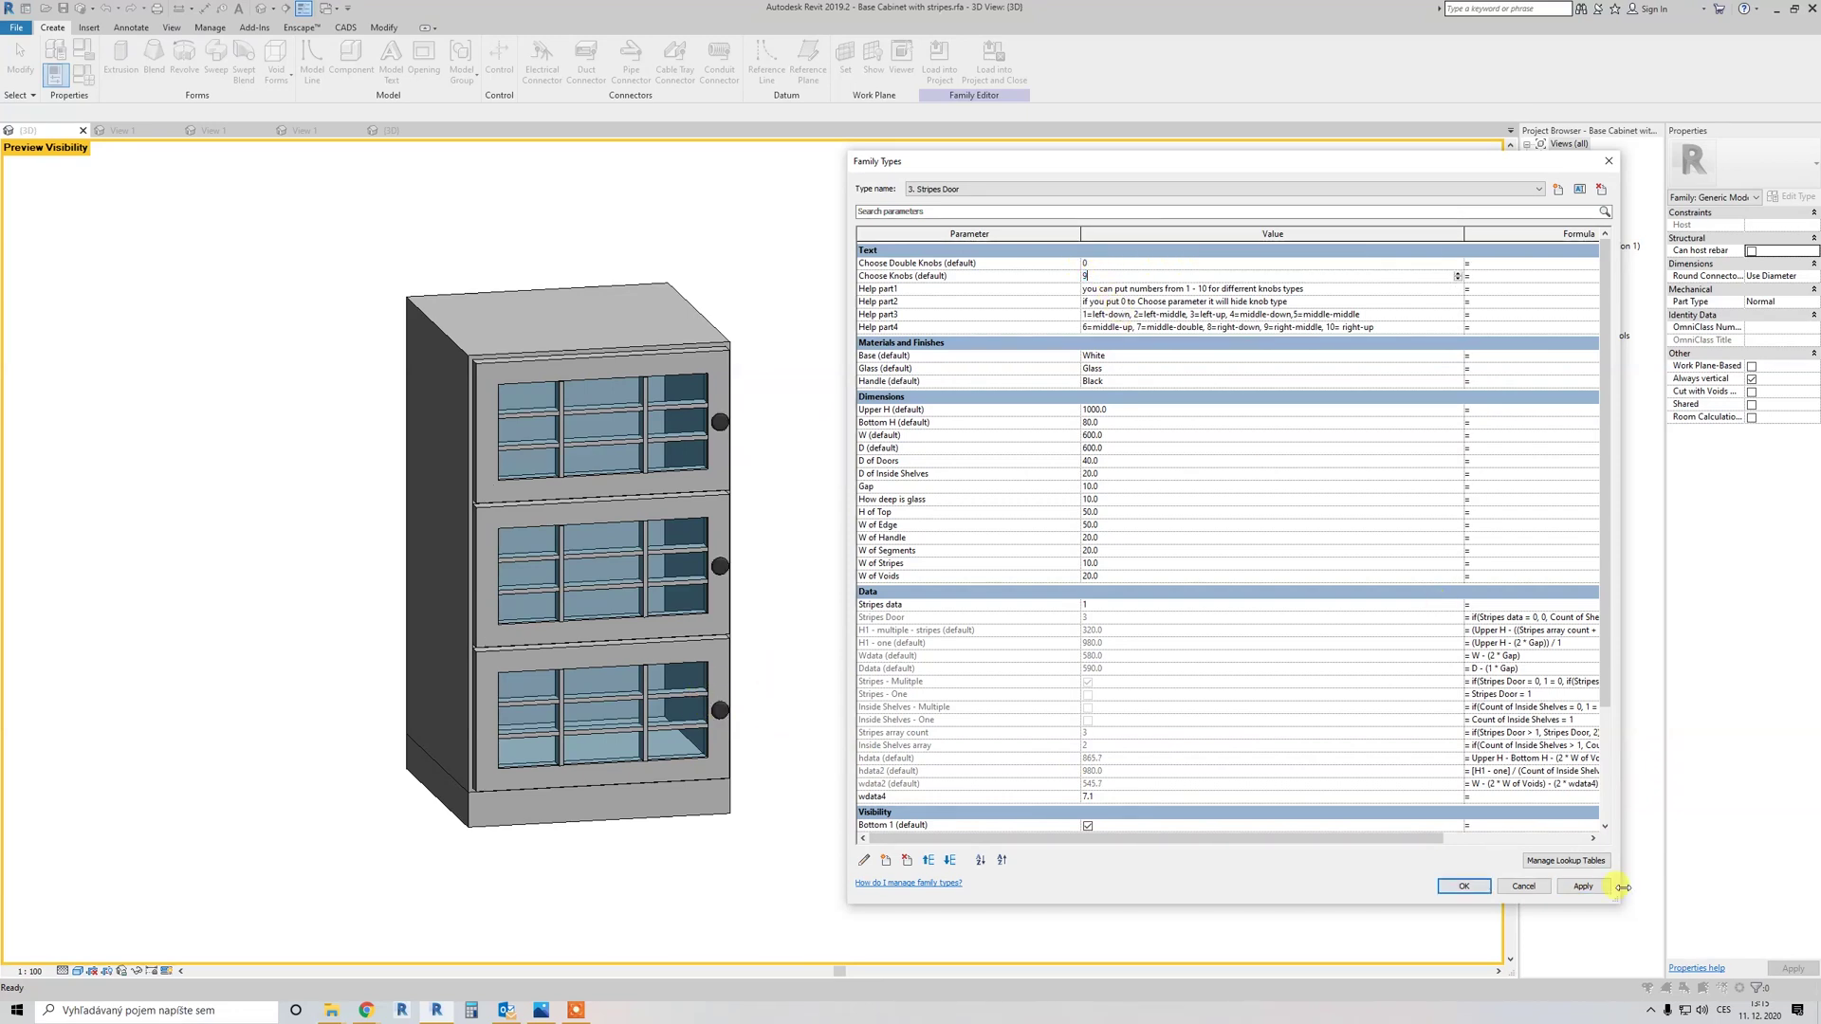
{"action": "left_click", "coordinate": [1592, 887]}
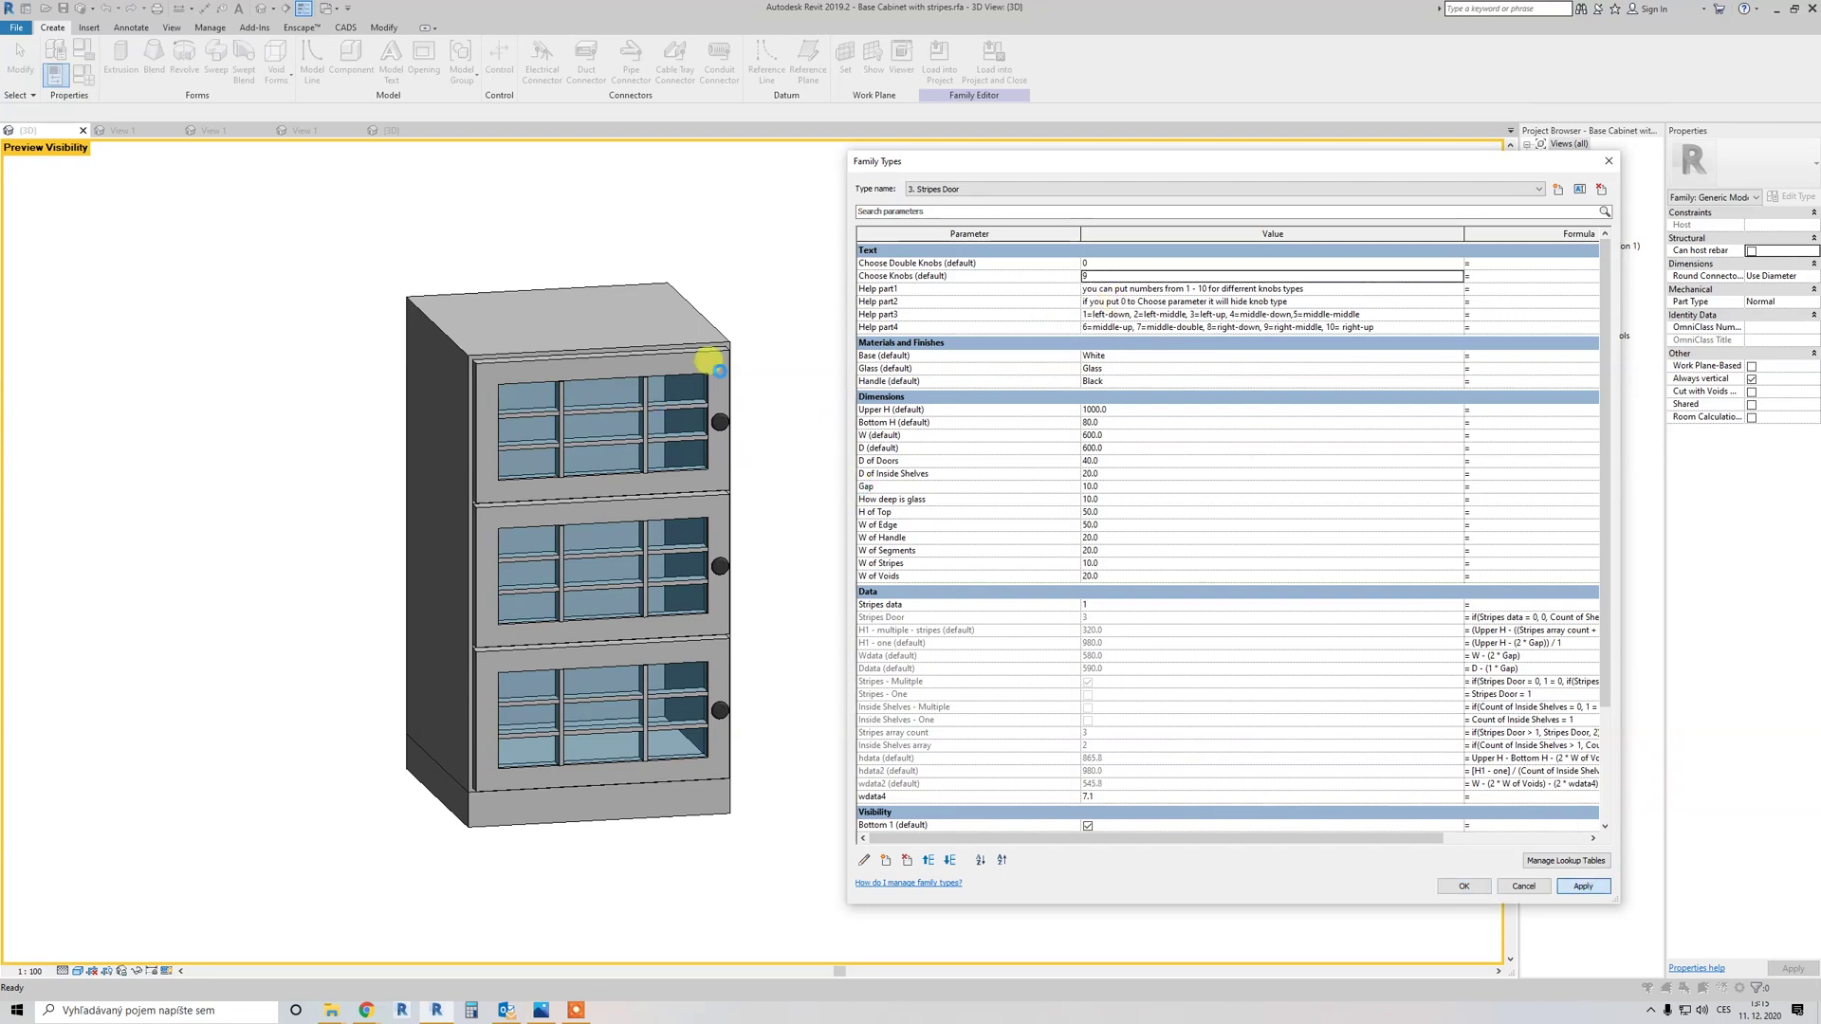
Step: Set Choose Knobs to 0 and Choose Double Knobs to 4, and apply the handle change to the cabinet
{"action": "left_click", "coordinate": [1092, 263]}
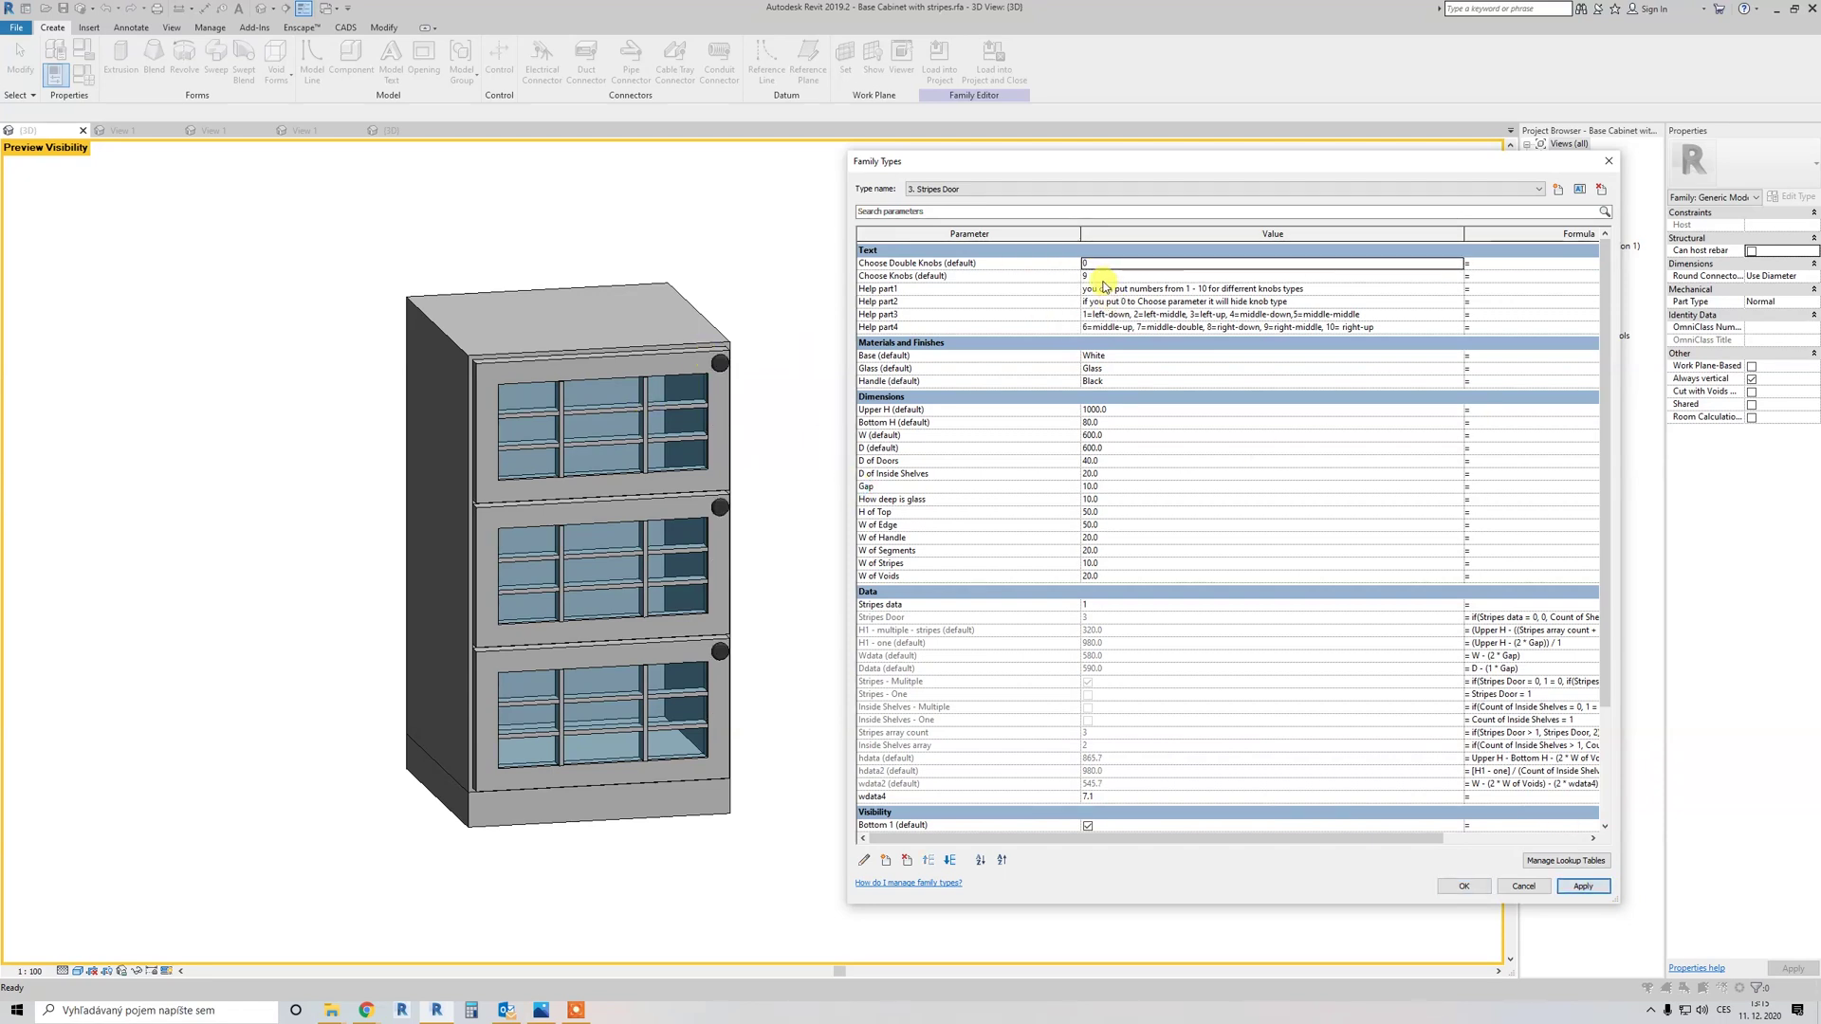
{"action": "left_click", "coordinate": [1098, 276]}
{"action": "type", "text": "0"}
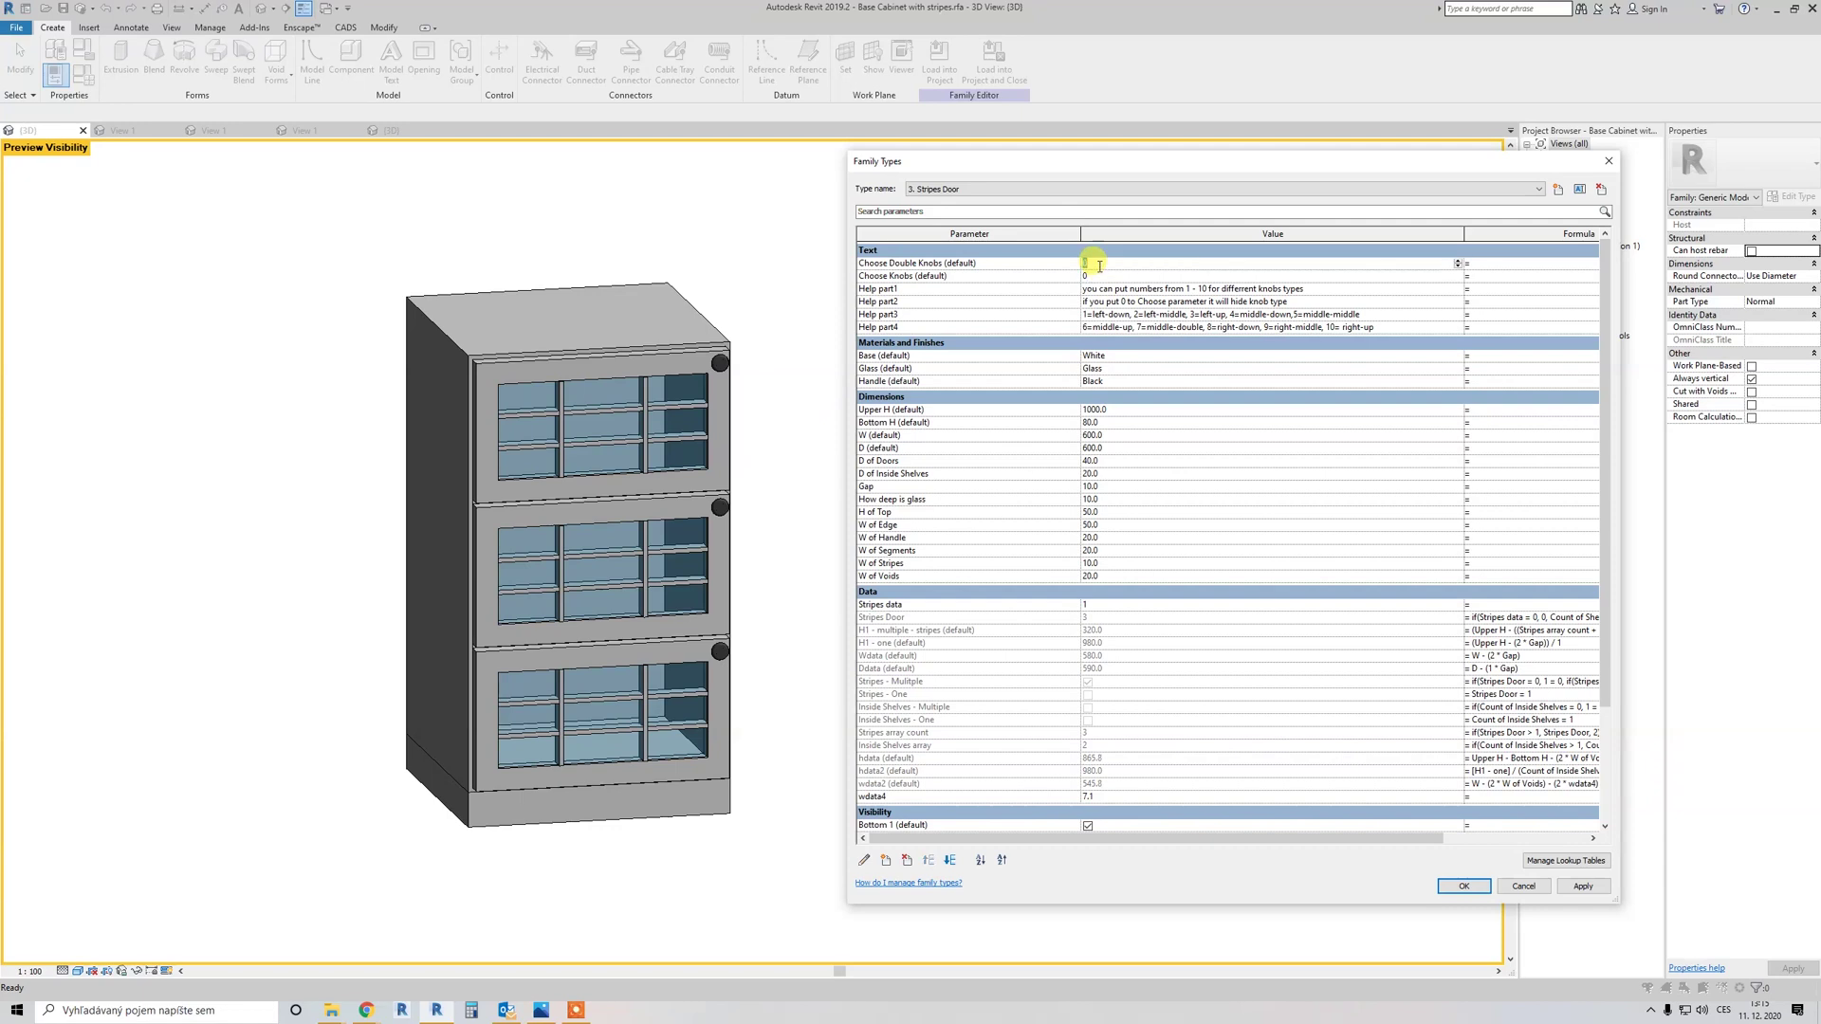
{"action": "type", "text": "4"}
{"action": "left_click", "coordinate": [1581, 886]}
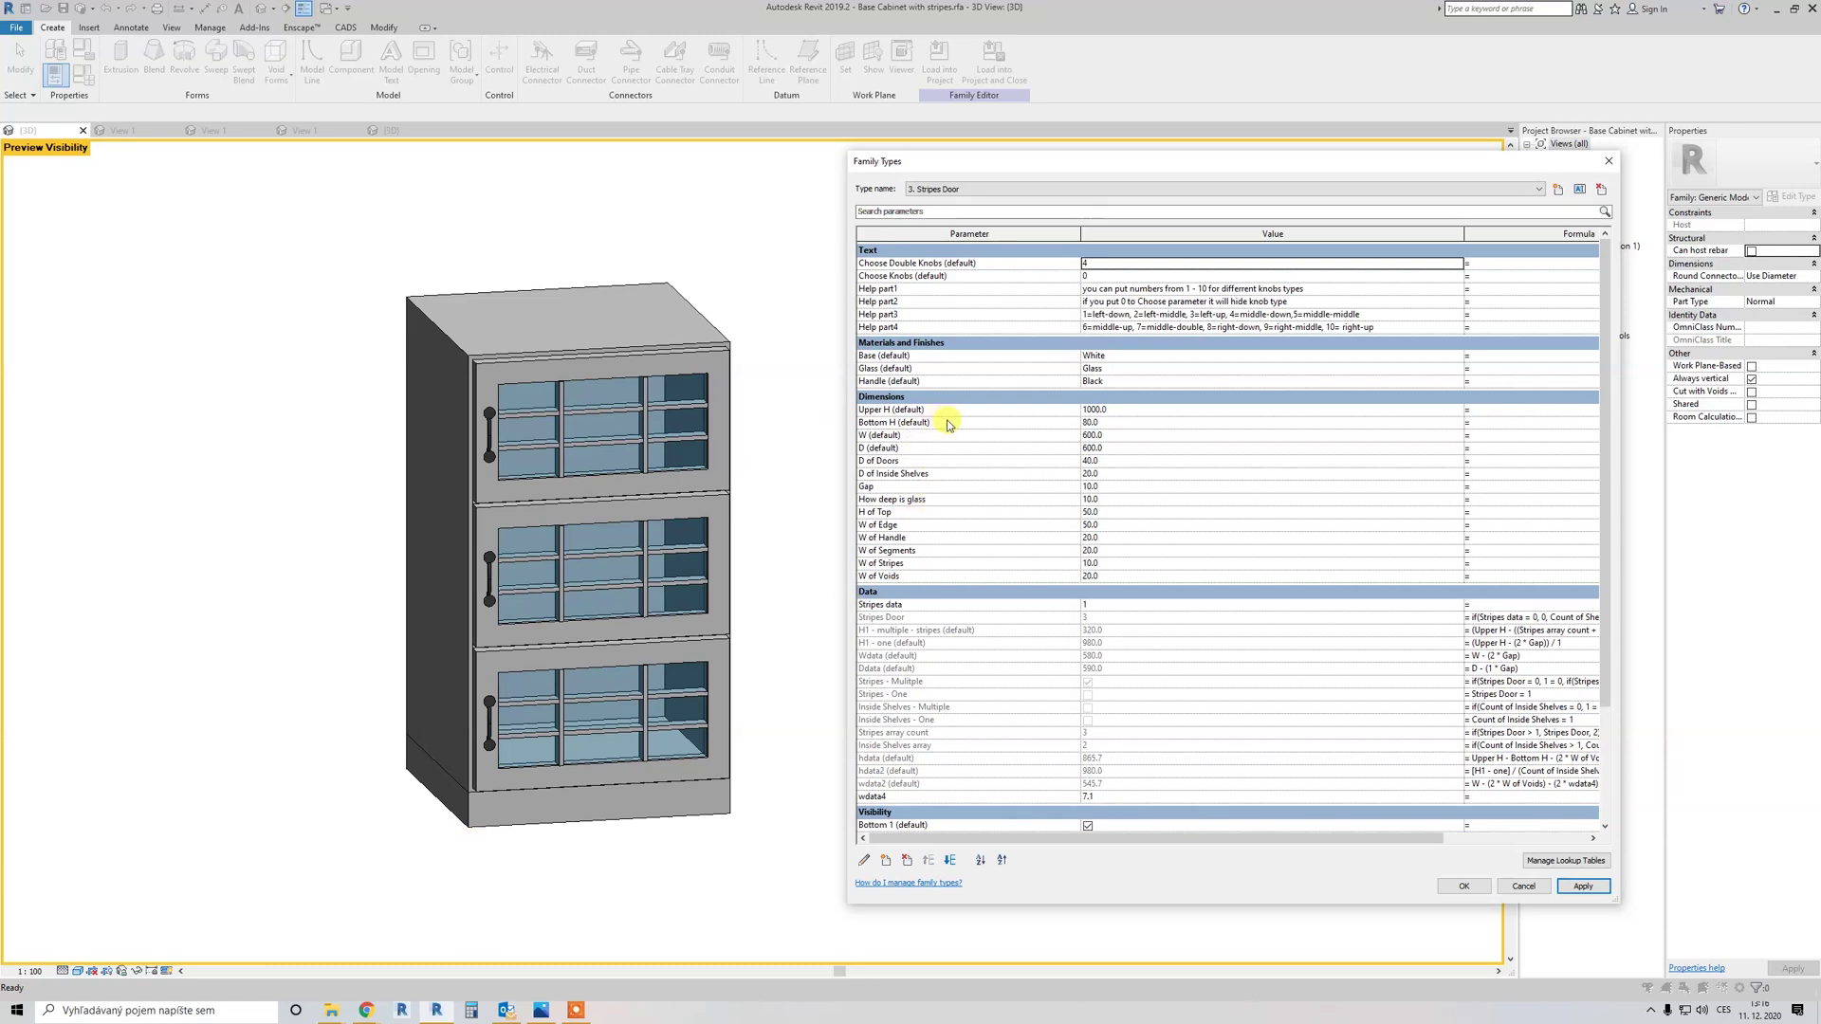
Step: Set the cabinet's Upper H to 1300 and Bottom H to 120, applying both heights
{"action": "left_click", "coordinate": [1145, 408]}
{"action": "type", "text": "1300"}
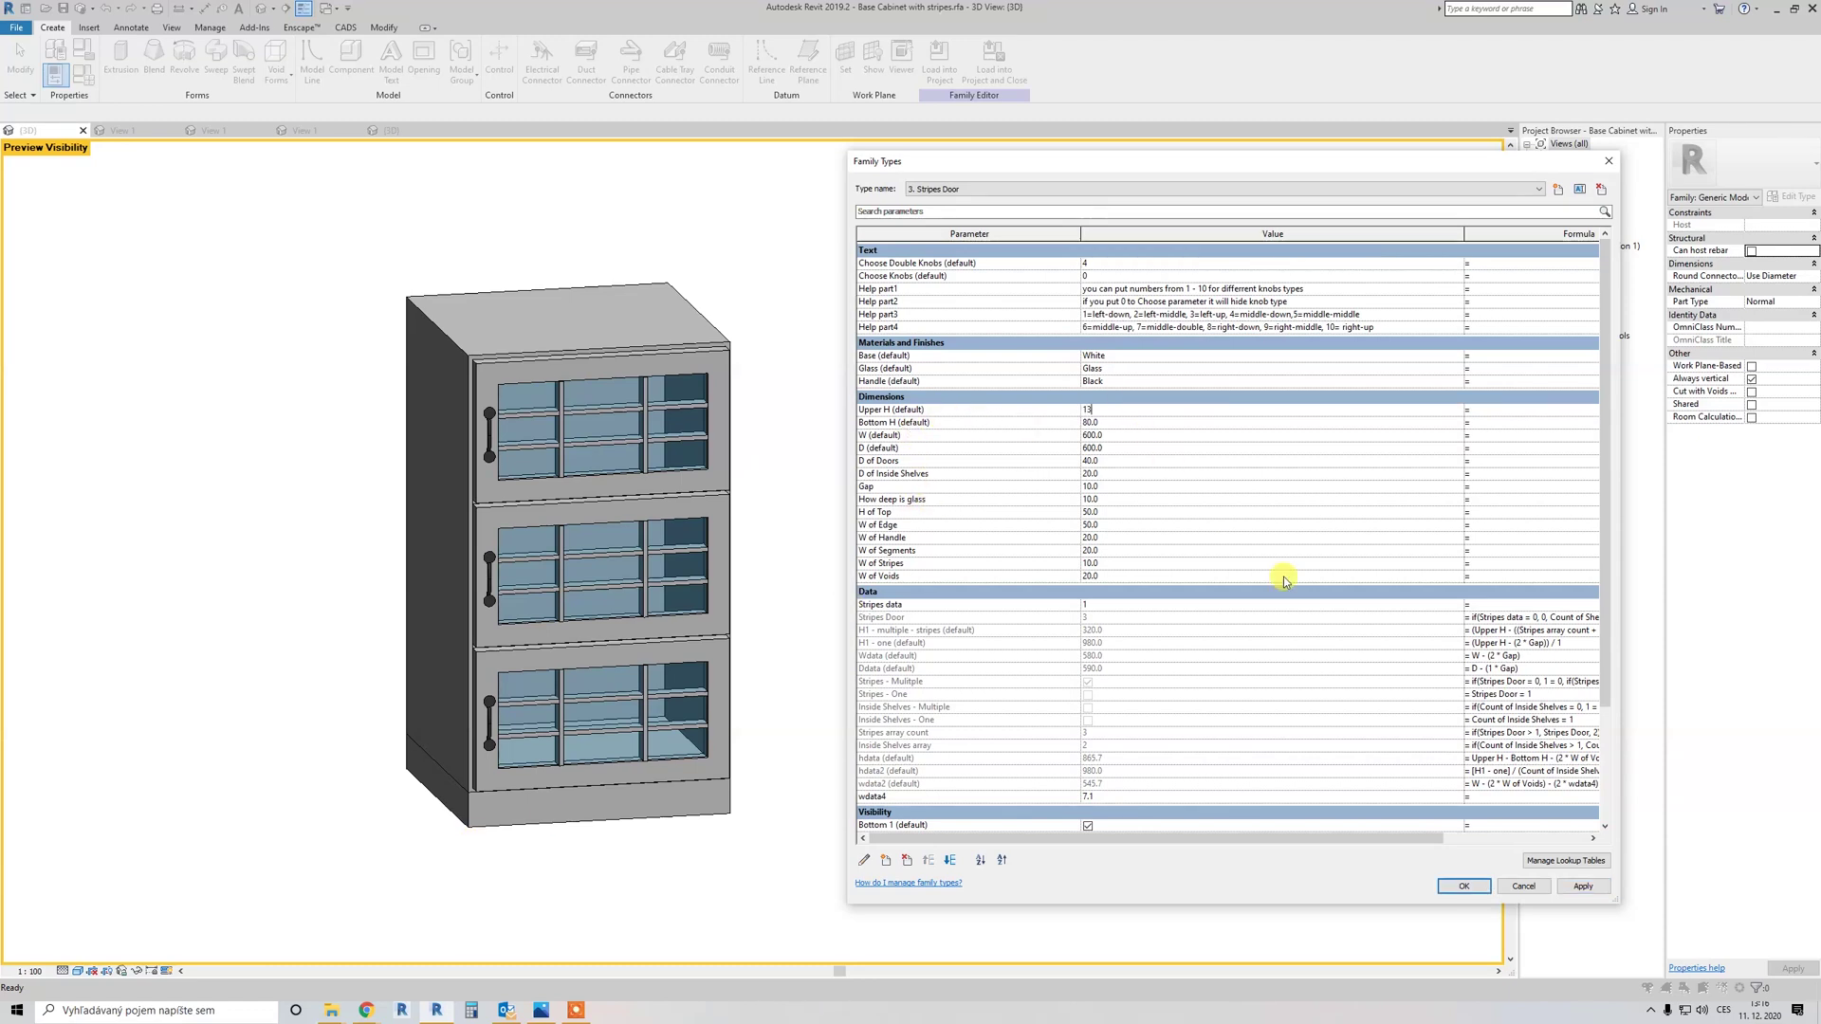
{"action": "left_click", "coordinate": [1583, 885]}
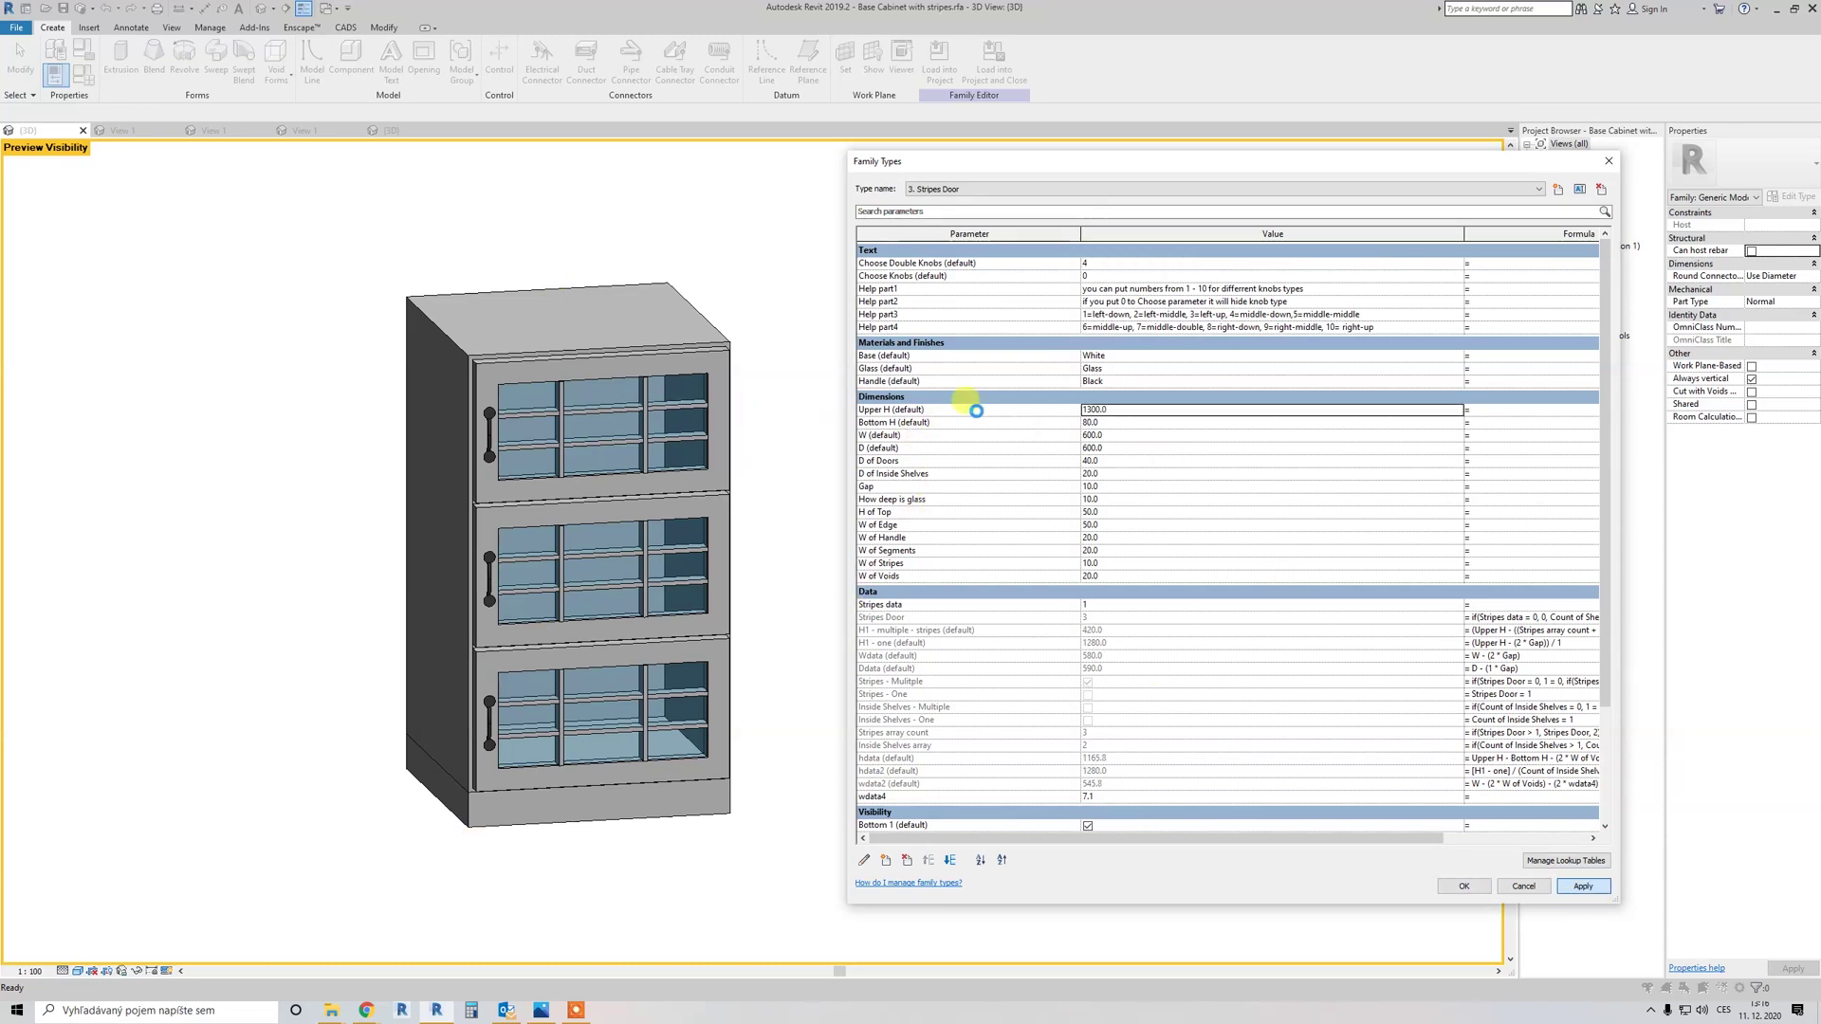
{"action": "left_click", "coordinate": [1120, 423]}
{"action": "type", "text": "120"}
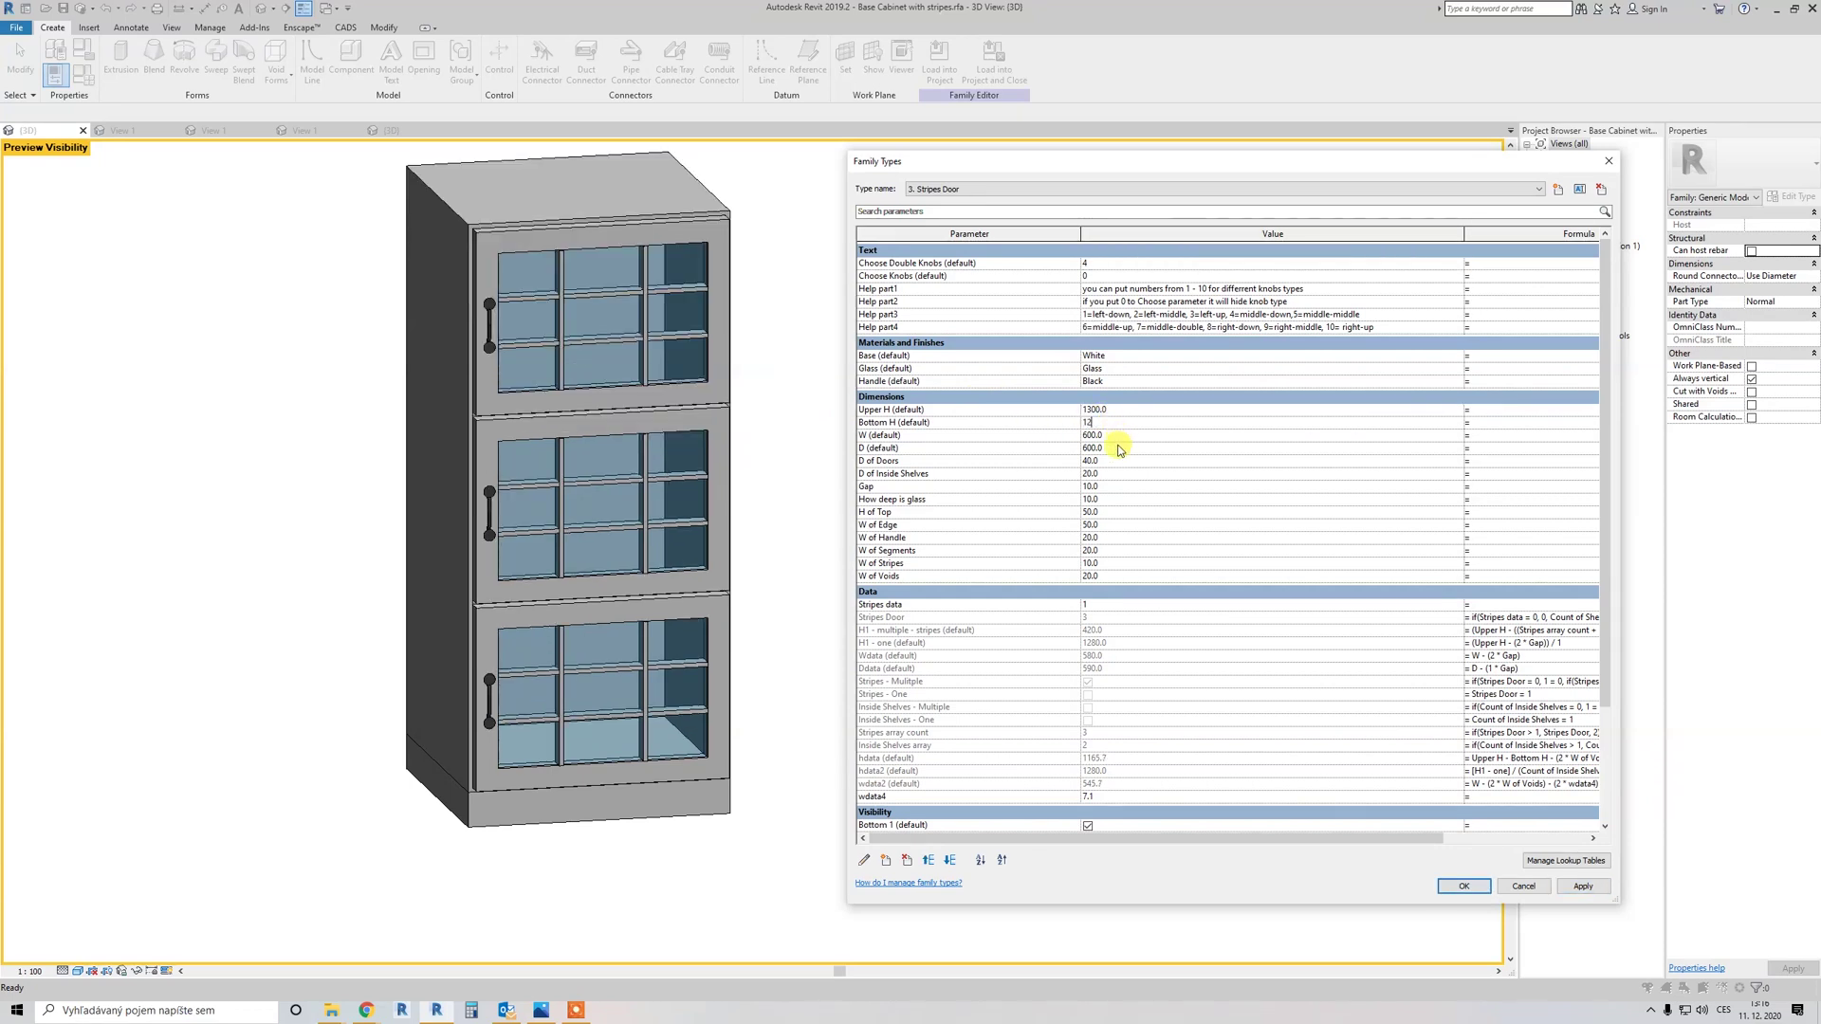
{"action": "left_click", "coordinate": [1583, 886]}
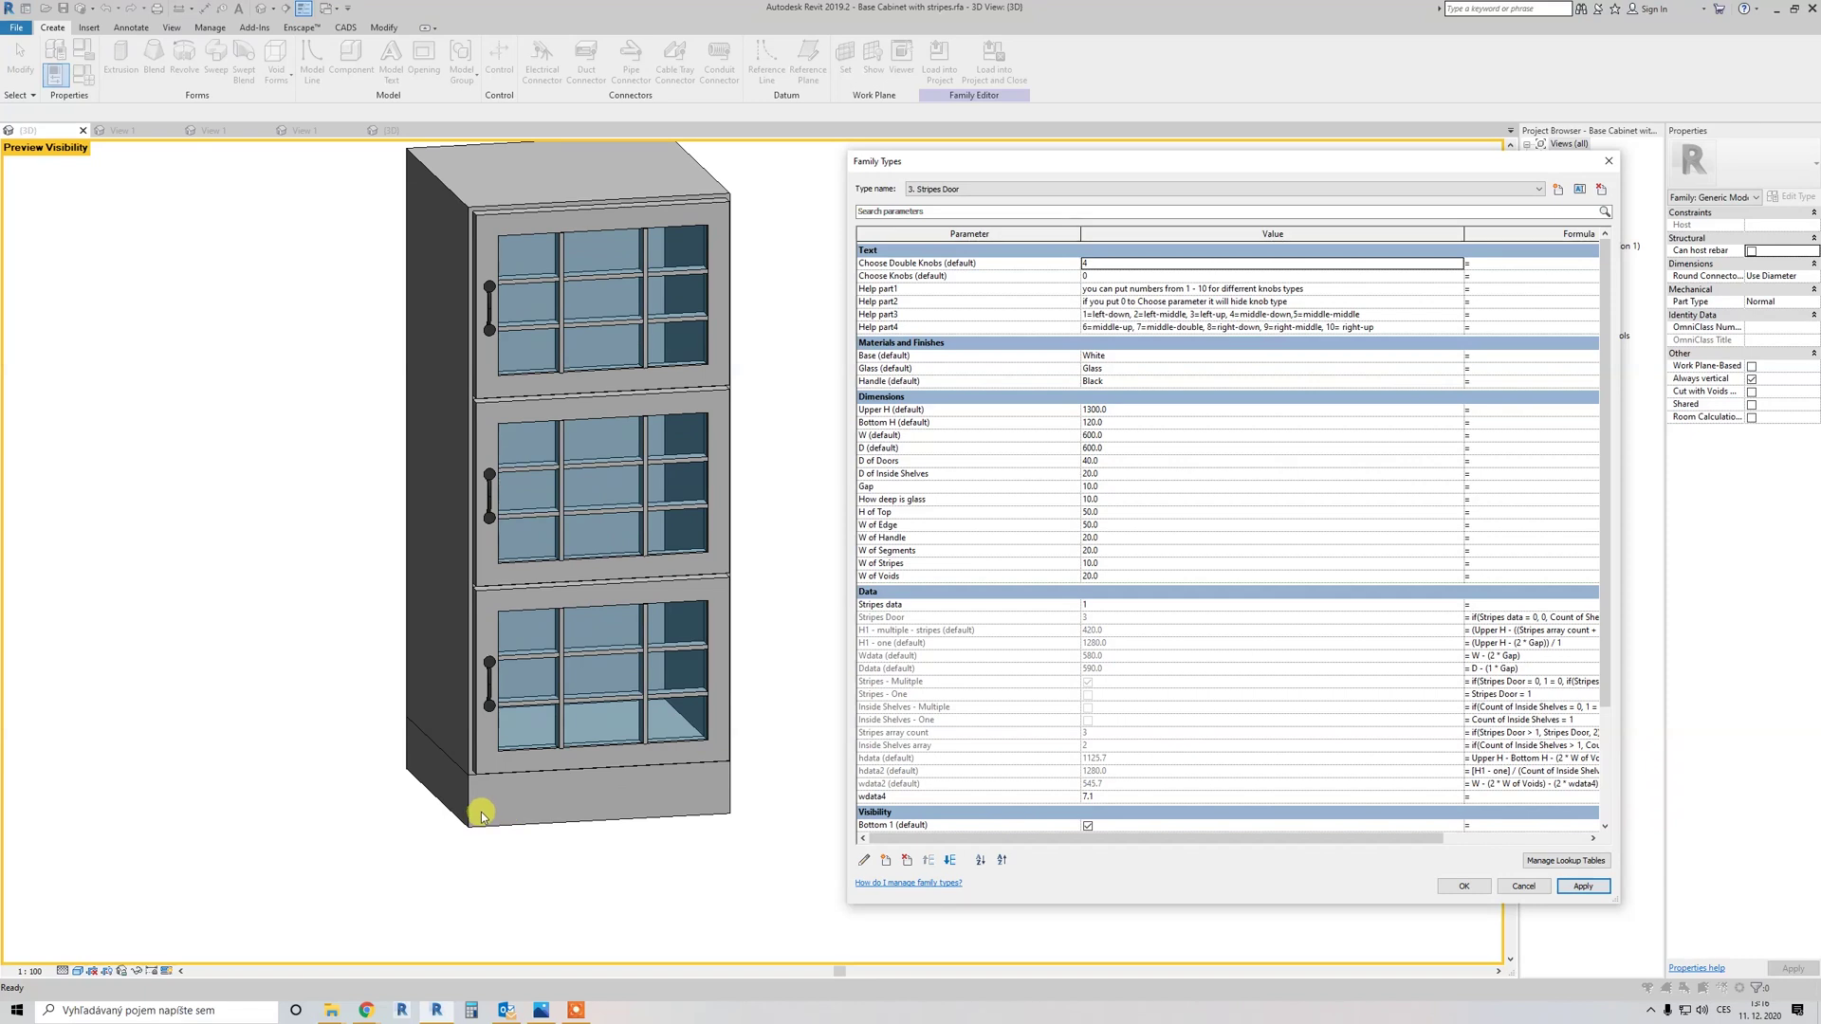
Step: Set the cabinet's width W to 800 and confirm the family type changes
{"action": "left_click", "coordinate": [1122, 436]}
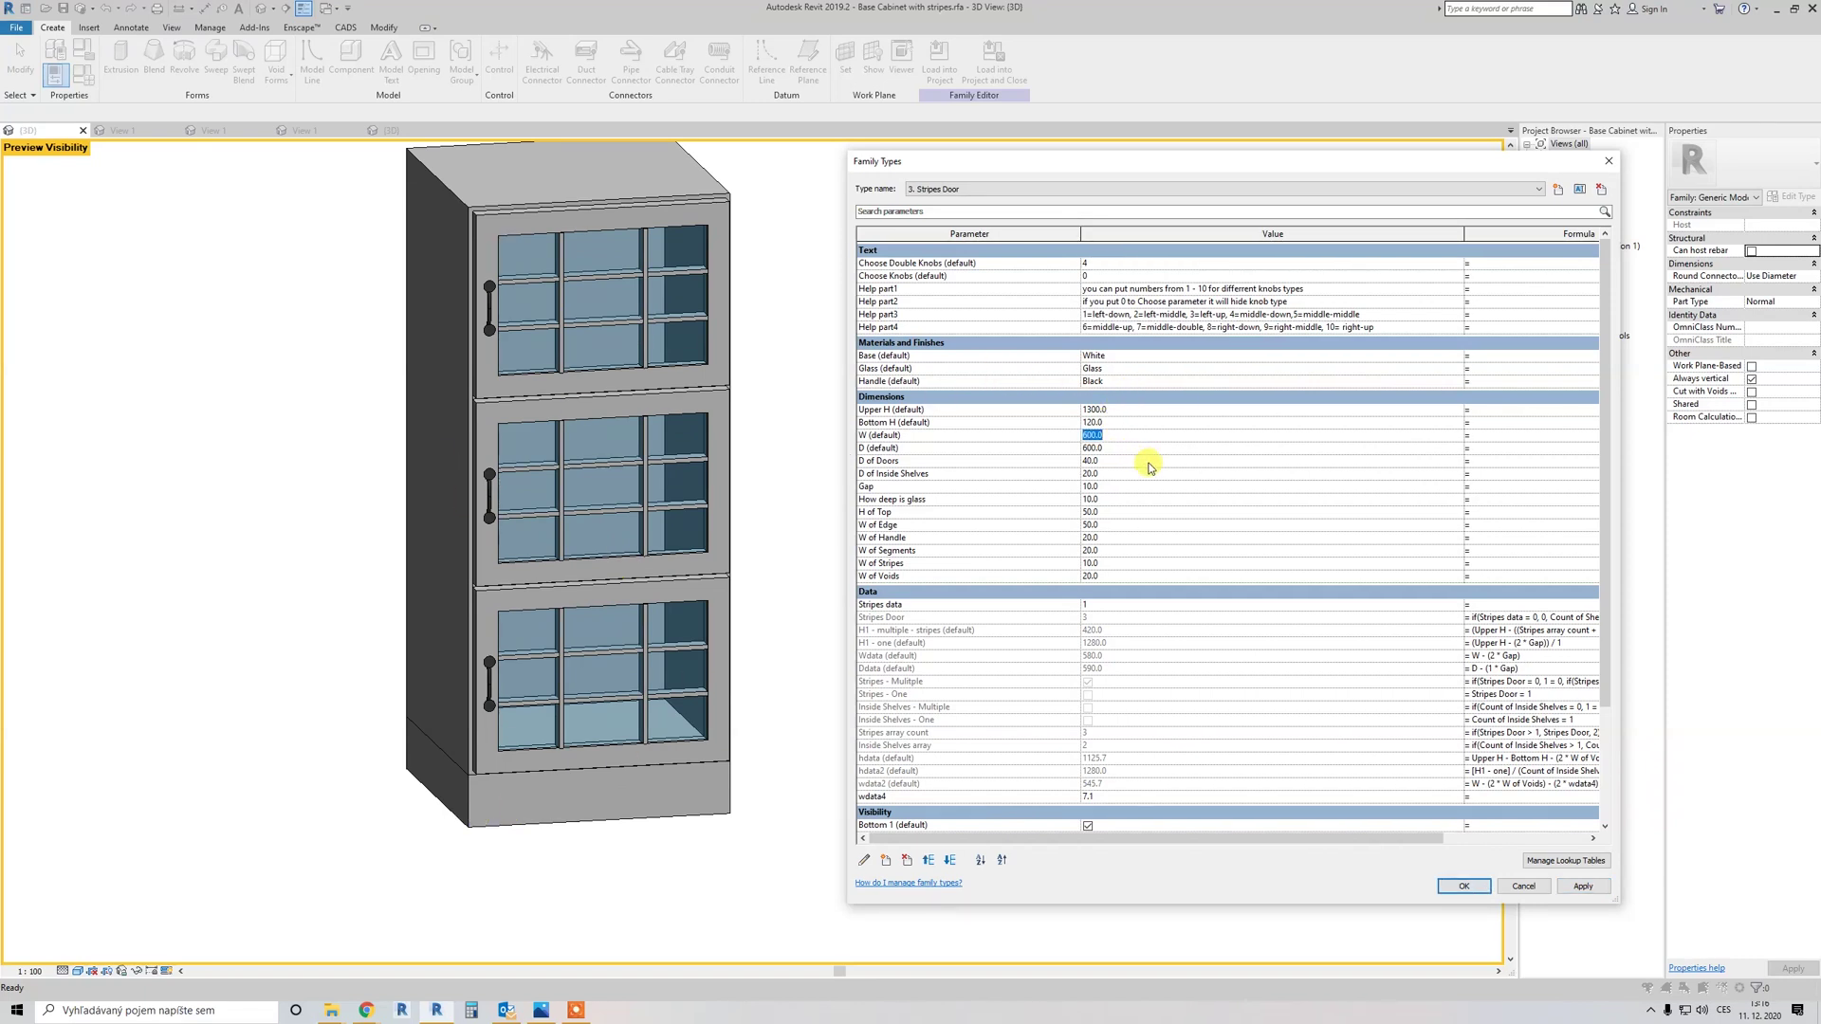
{"action": "type", "text": "800"}
{"action": "left_click", "coordinate": [1584, 886]}
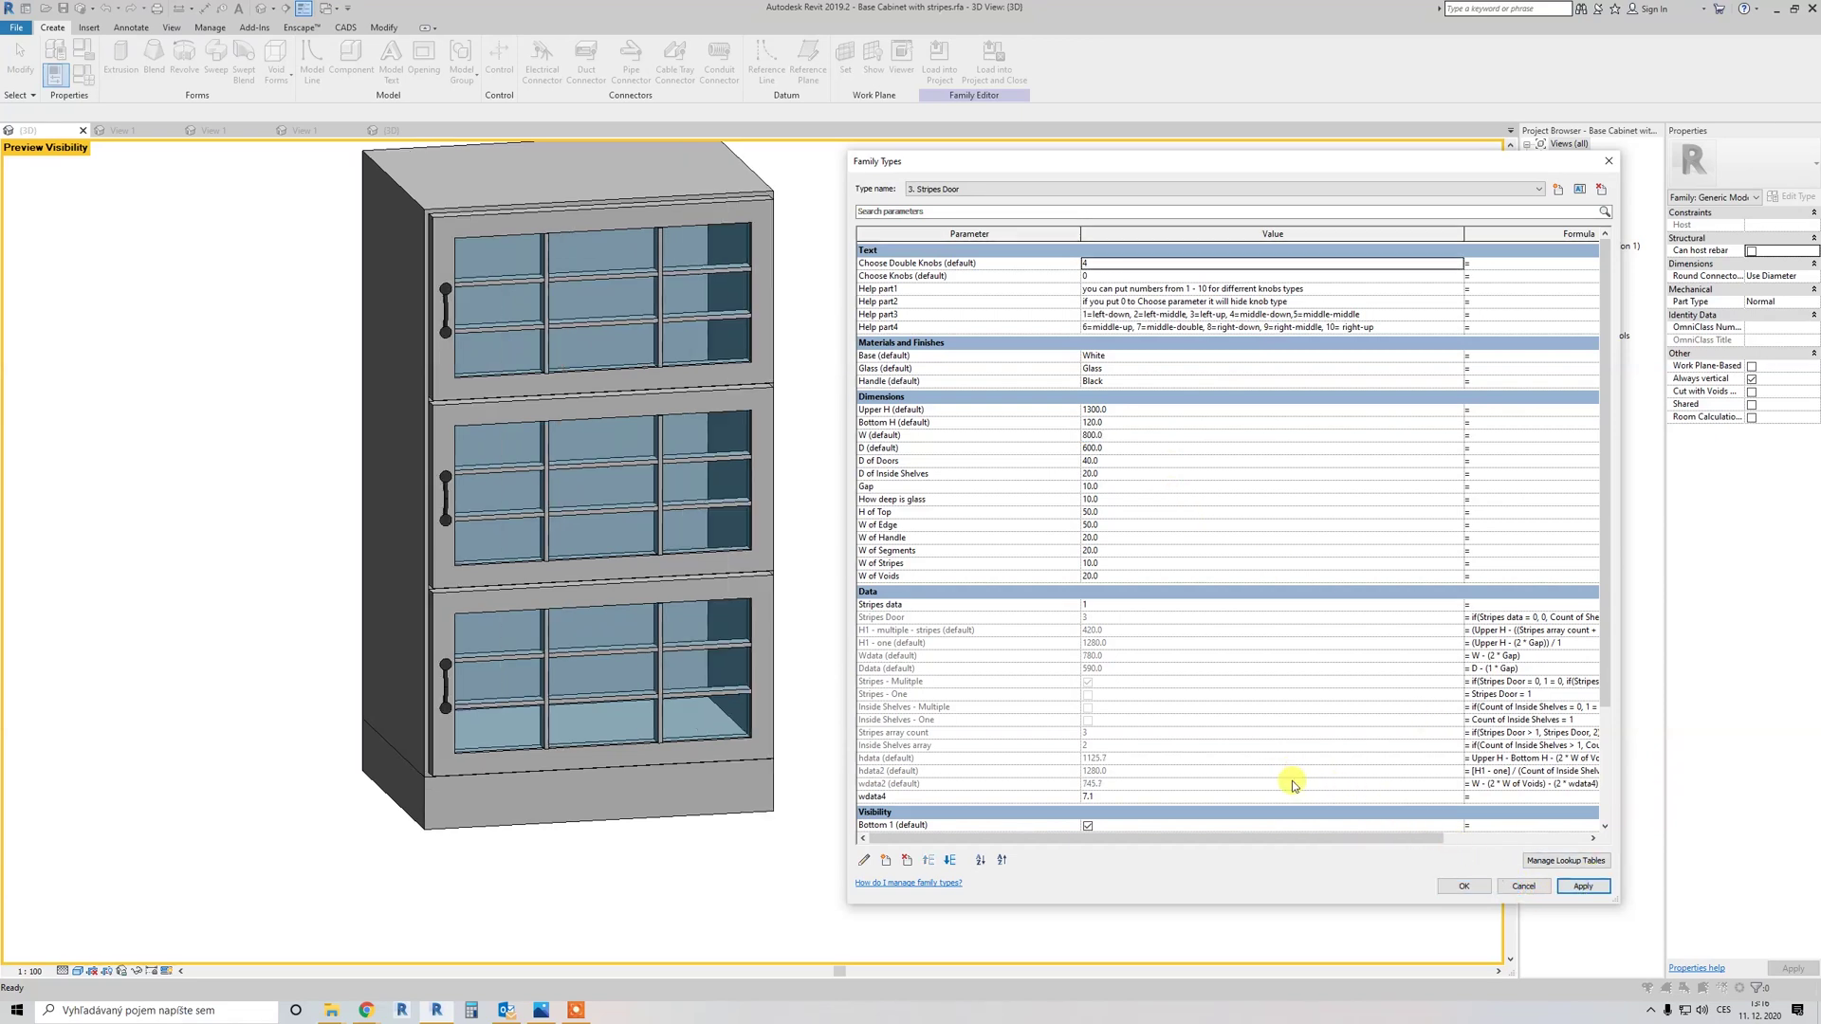
{"action": "left_click", "coordinate": [1463, 886]}
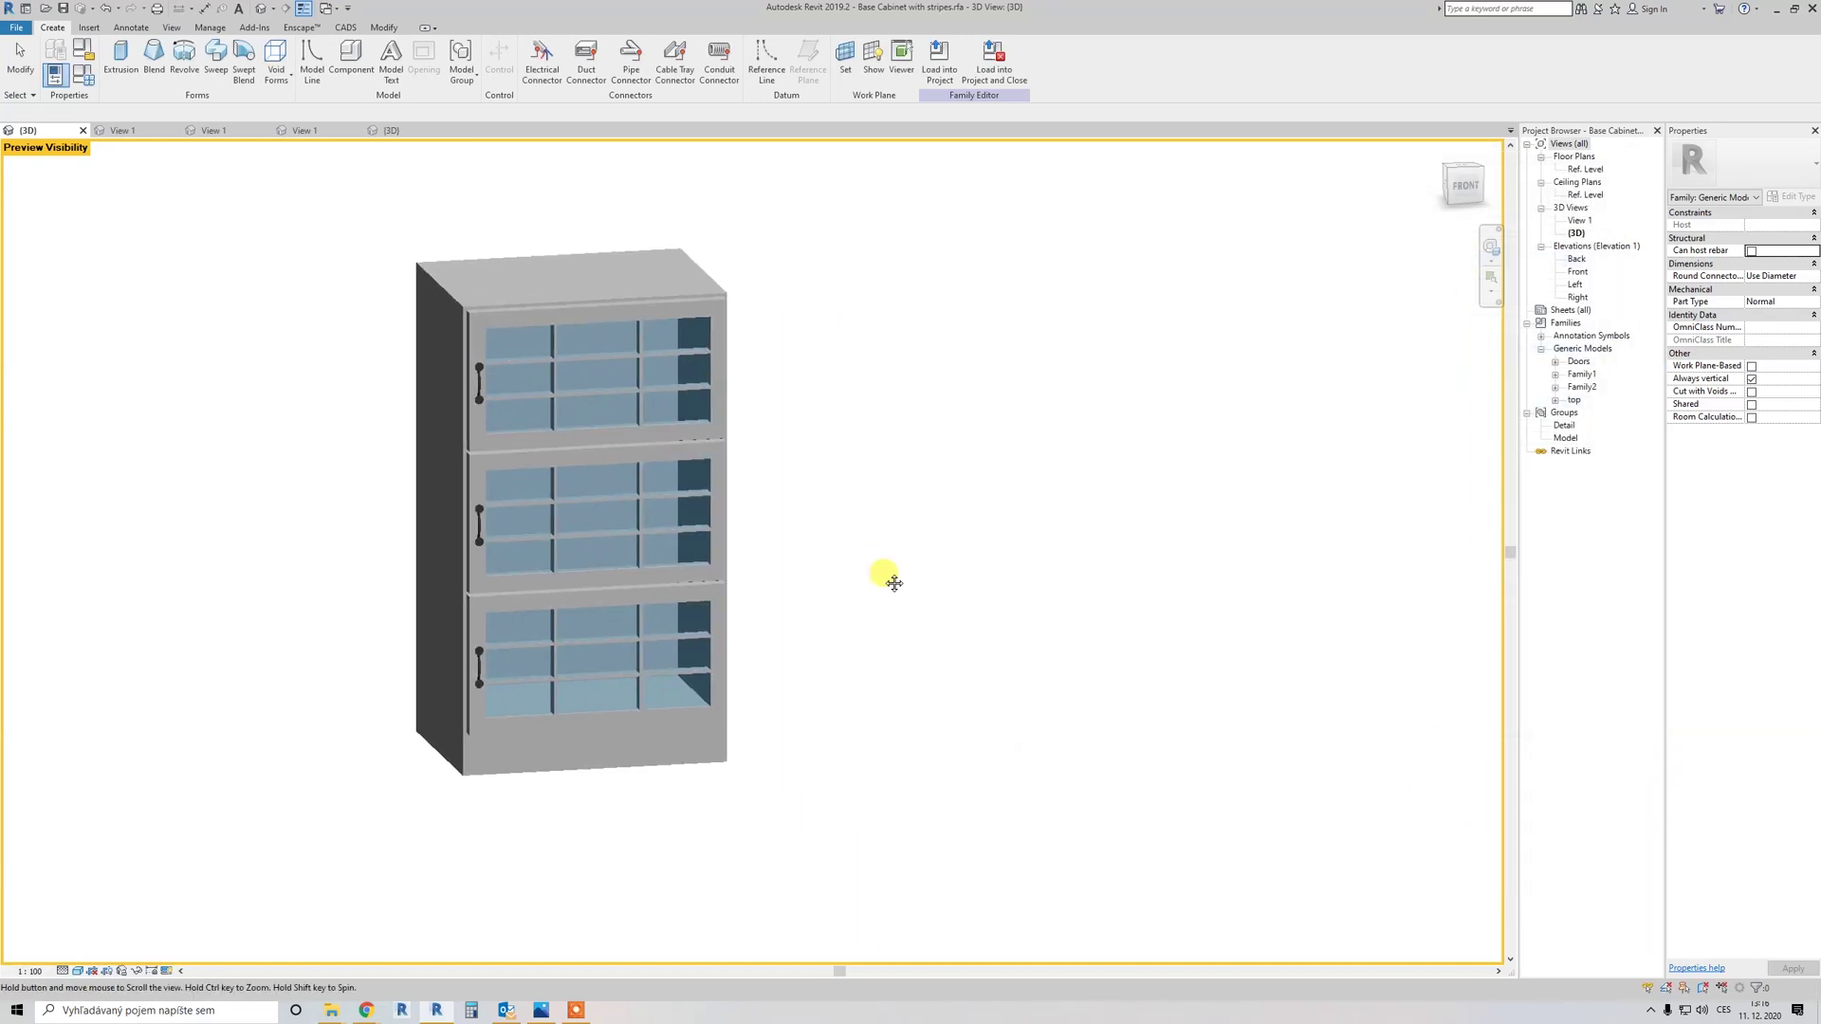
Step: Reopen the Family Types parameters and set the cabinet's depth D to 700
{"action": "key", "text": "f"}
{"action": "key", "text": "t"}
{"action": "left_click_drag", "start_coordinate": [1016, 175], "coordinate": [959, 165]}
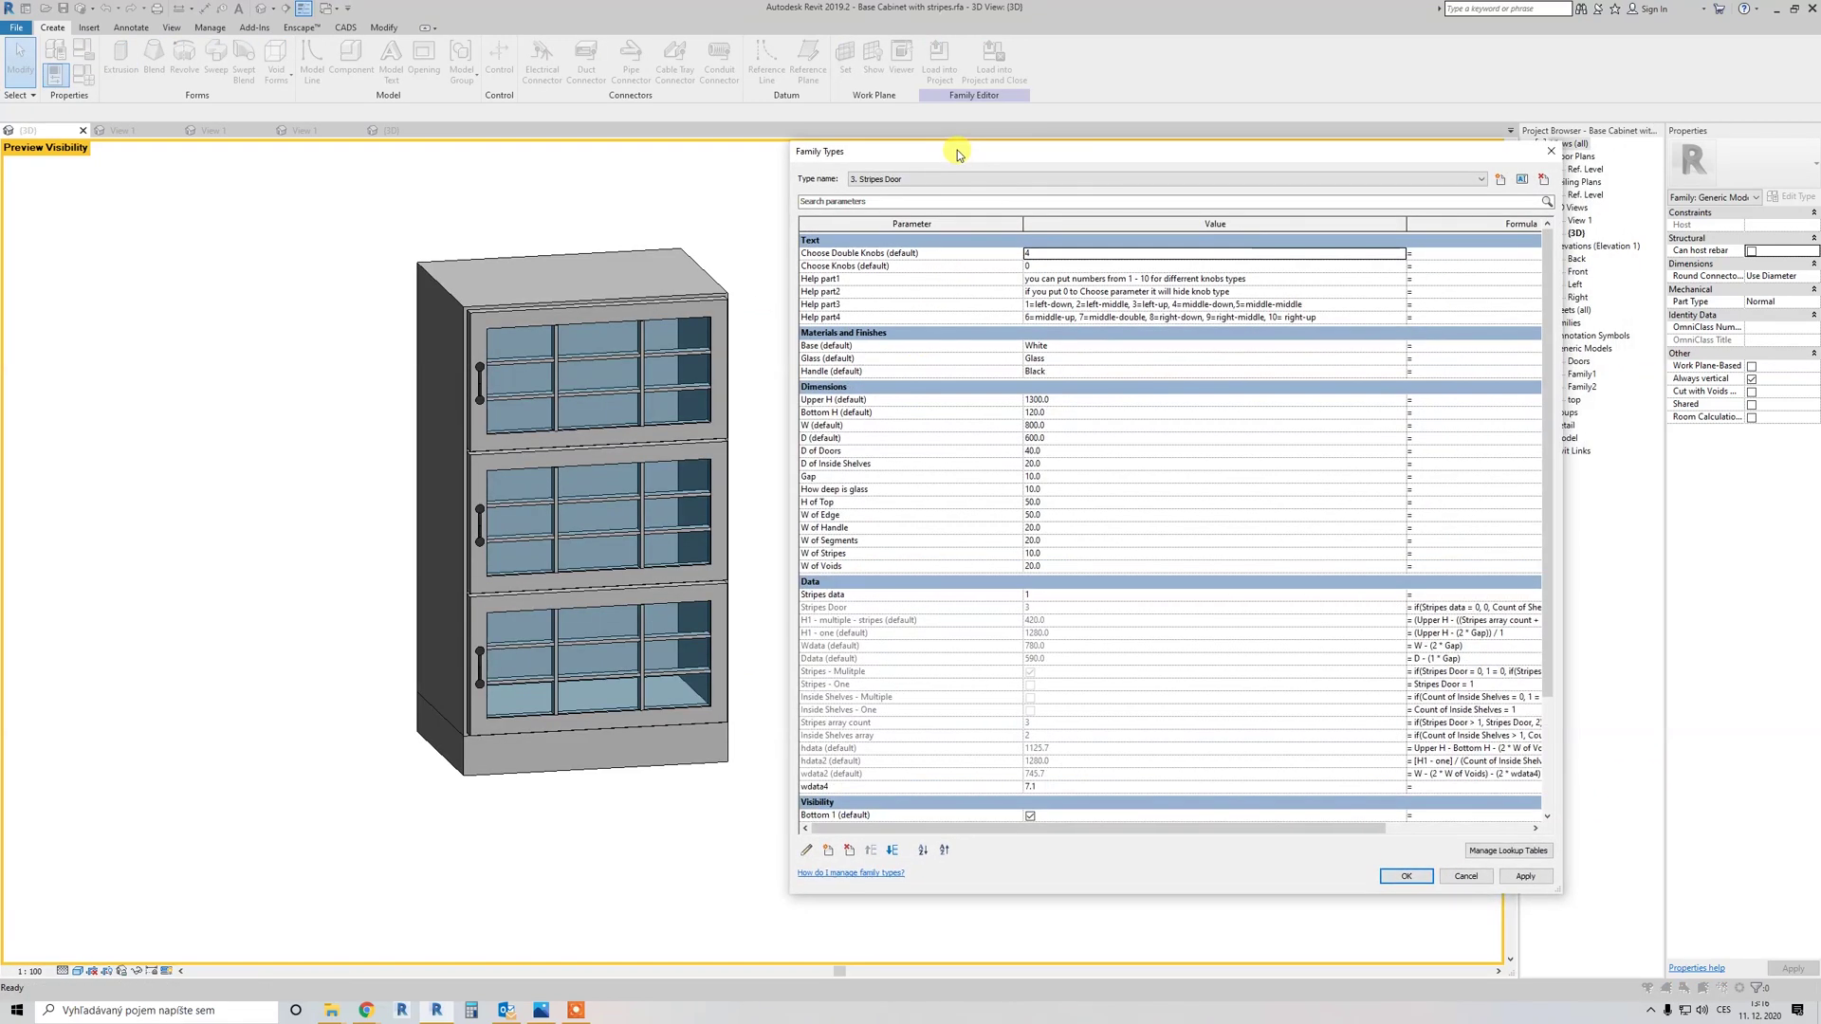
{"action": "left_click", "coordinate": [1070, 442]}
{"action": "type", "text": "700"}
{"action": "left_click", "coordinate": [1525, 876]}
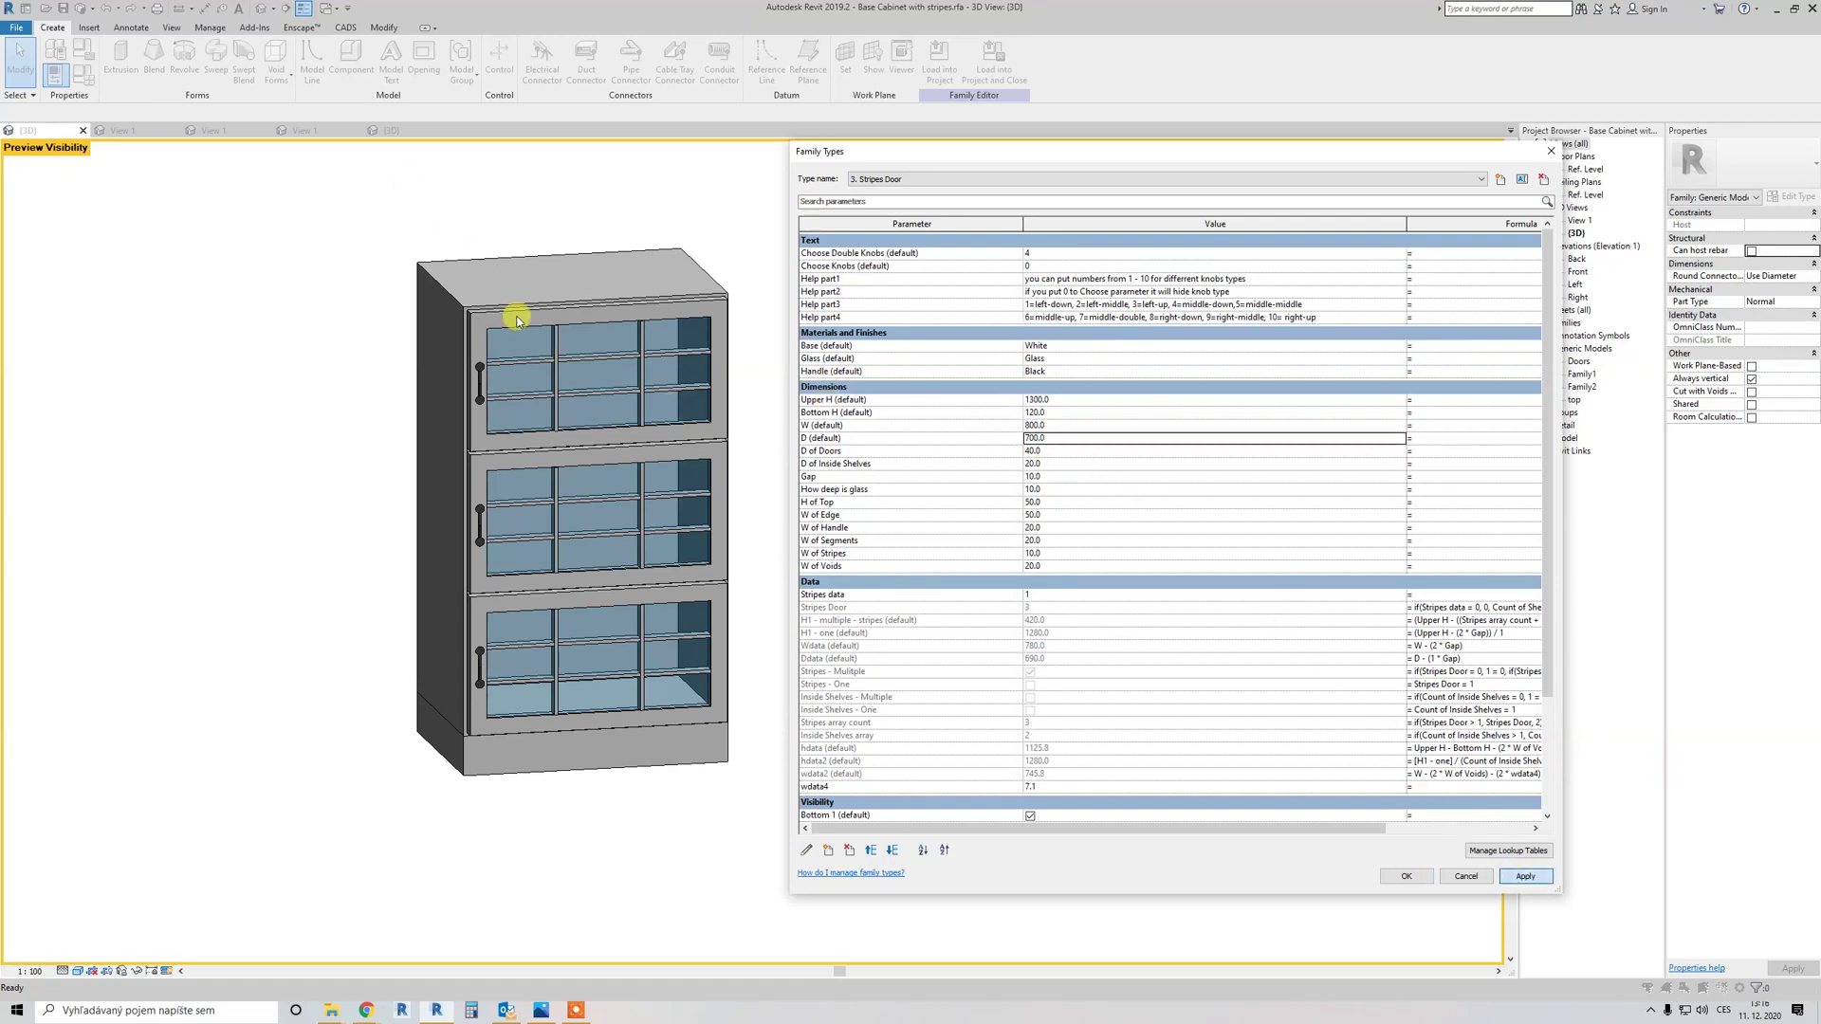
Step: Set D of Doors to 60 and apply it with the cabinet turned to show its side
{"action": "left_click", "coordinate": [1041, 452]}
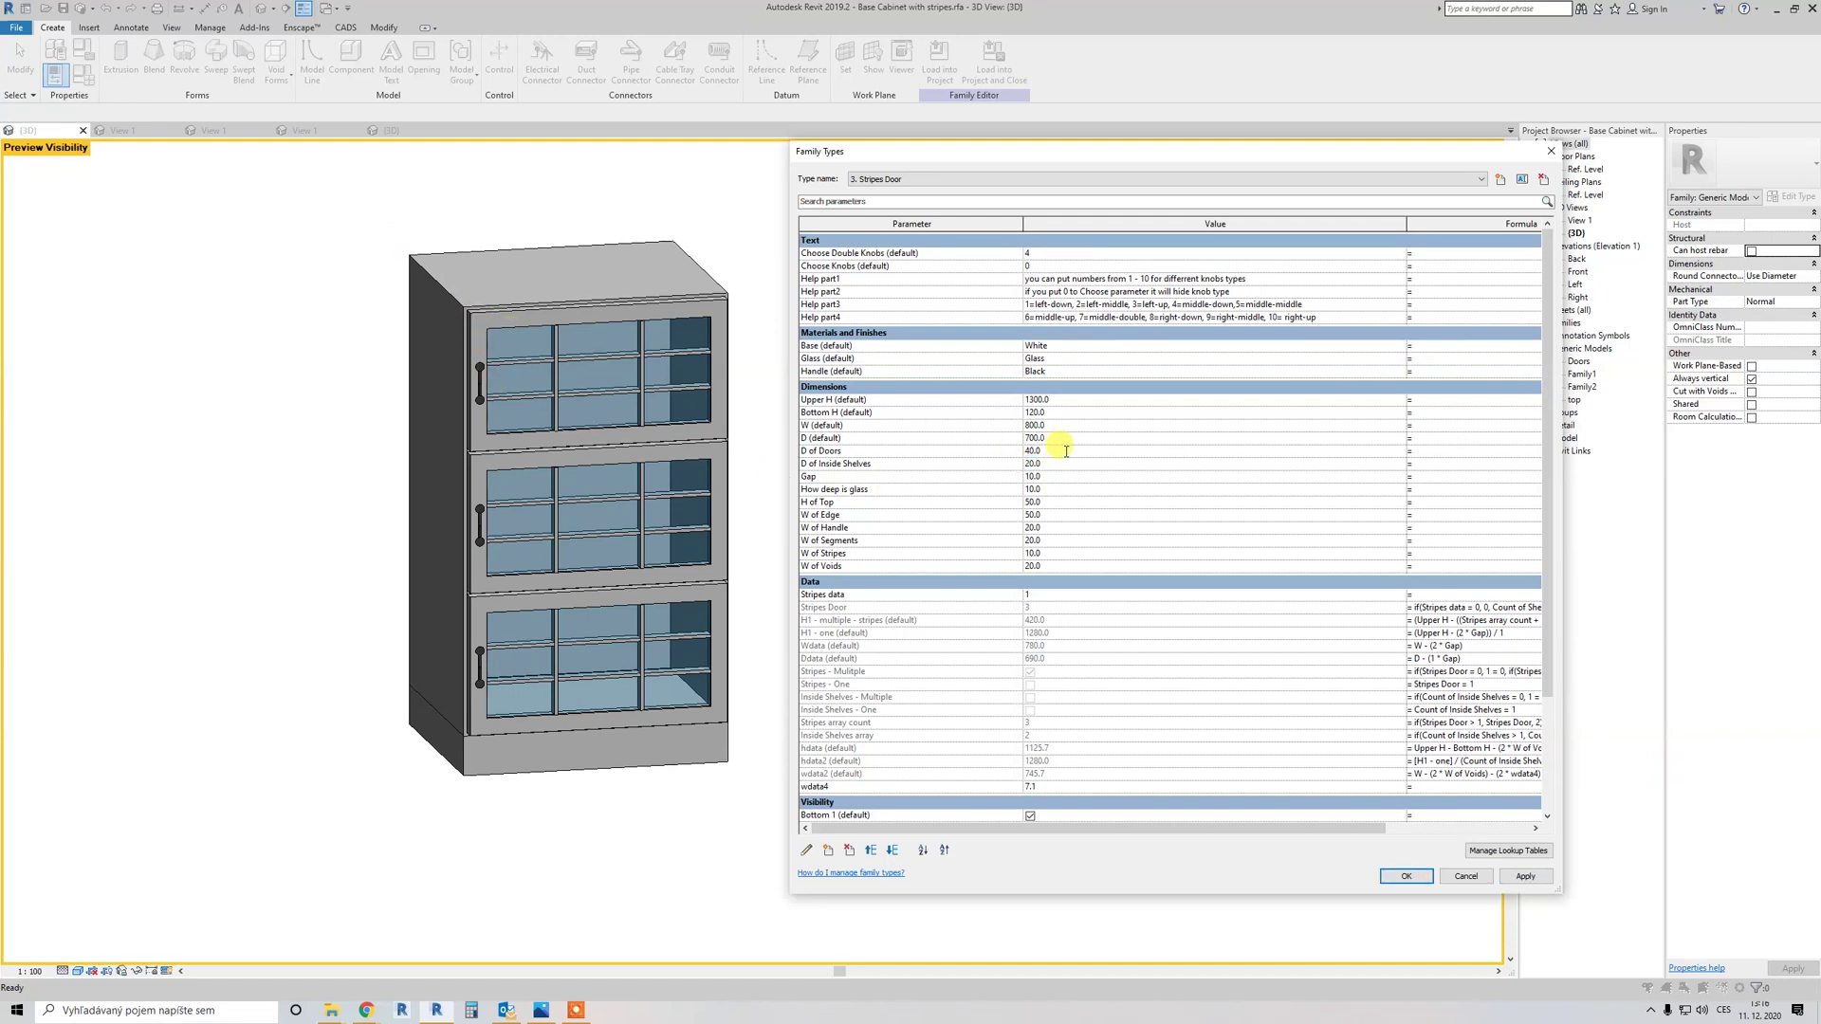
{"action": "left_click", "coordinate": [1465, 875]}
{"action": "middle_click_drag", "start_coordinate": [834, 560], "coordinate": [884, 583], "text": "shift"}
{"action": "key", "text": "f"}
{"action": "key", "text": "t"}
{"action": "left_click", "coordinate": [1081, 438]}
{"action": "type", "text": "60"}
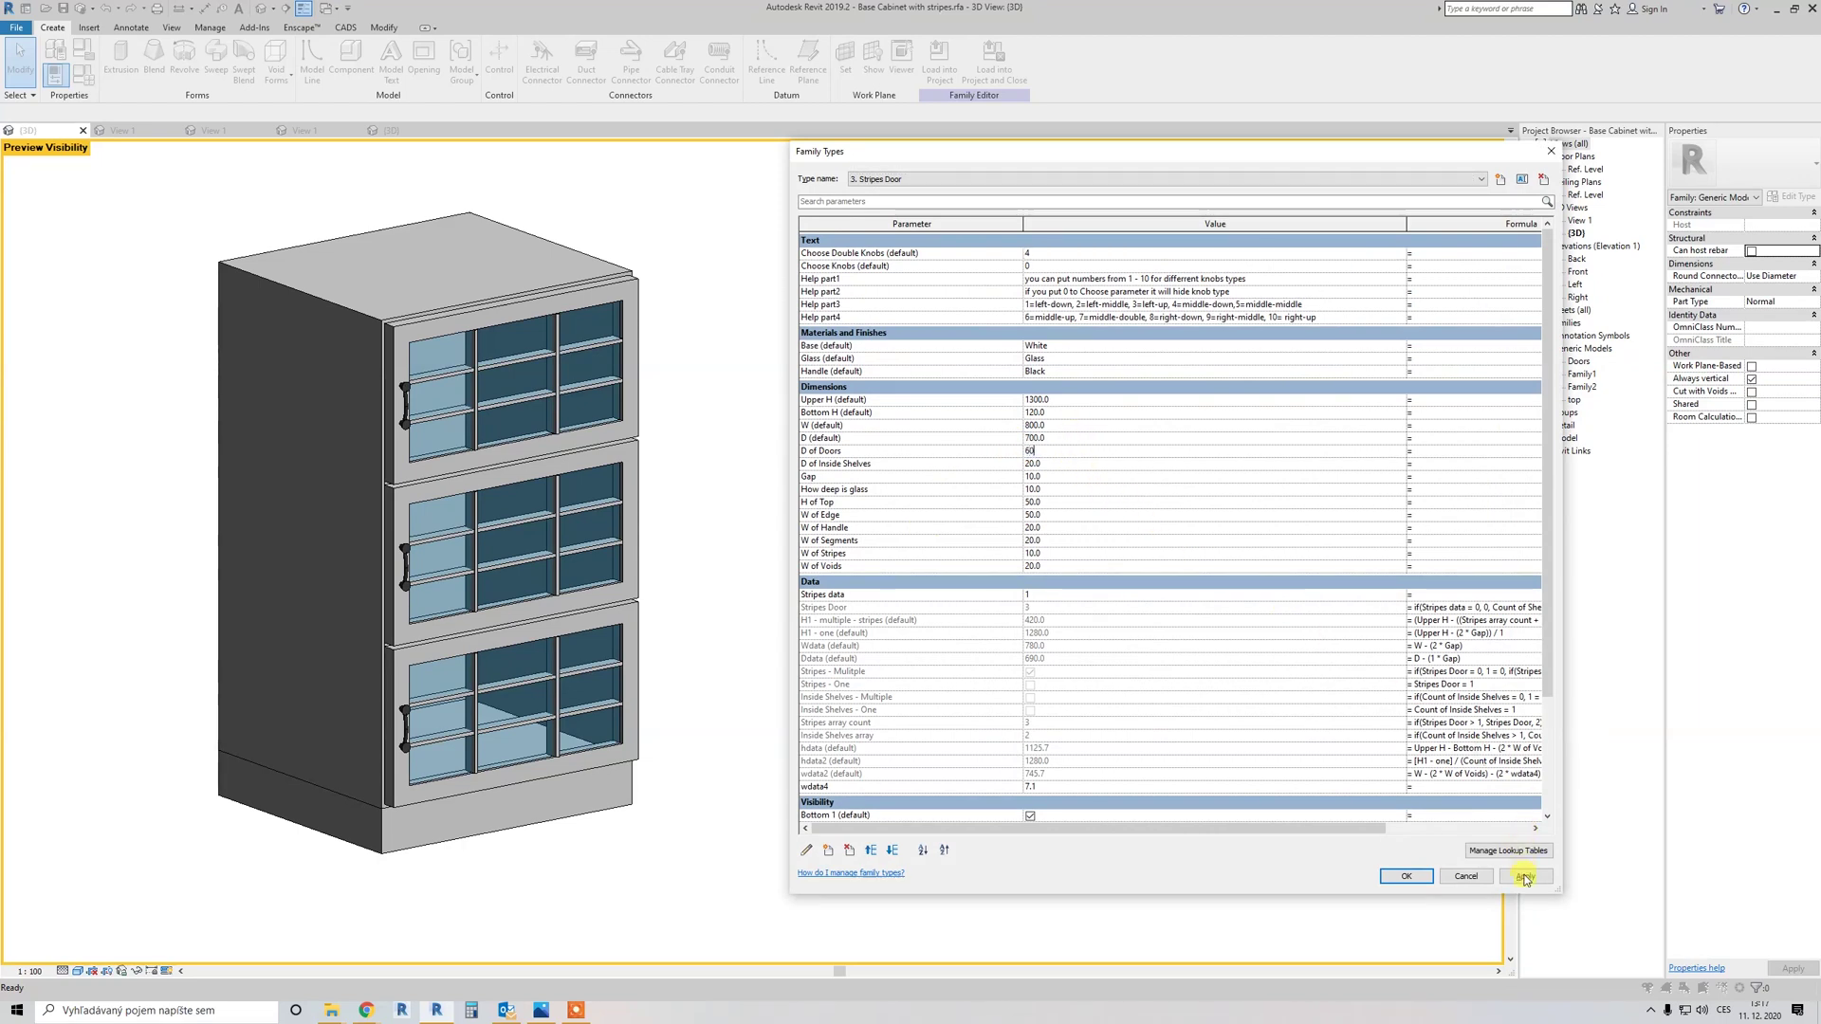
{"action": "left_click", "coordinate": [1523, 875]}
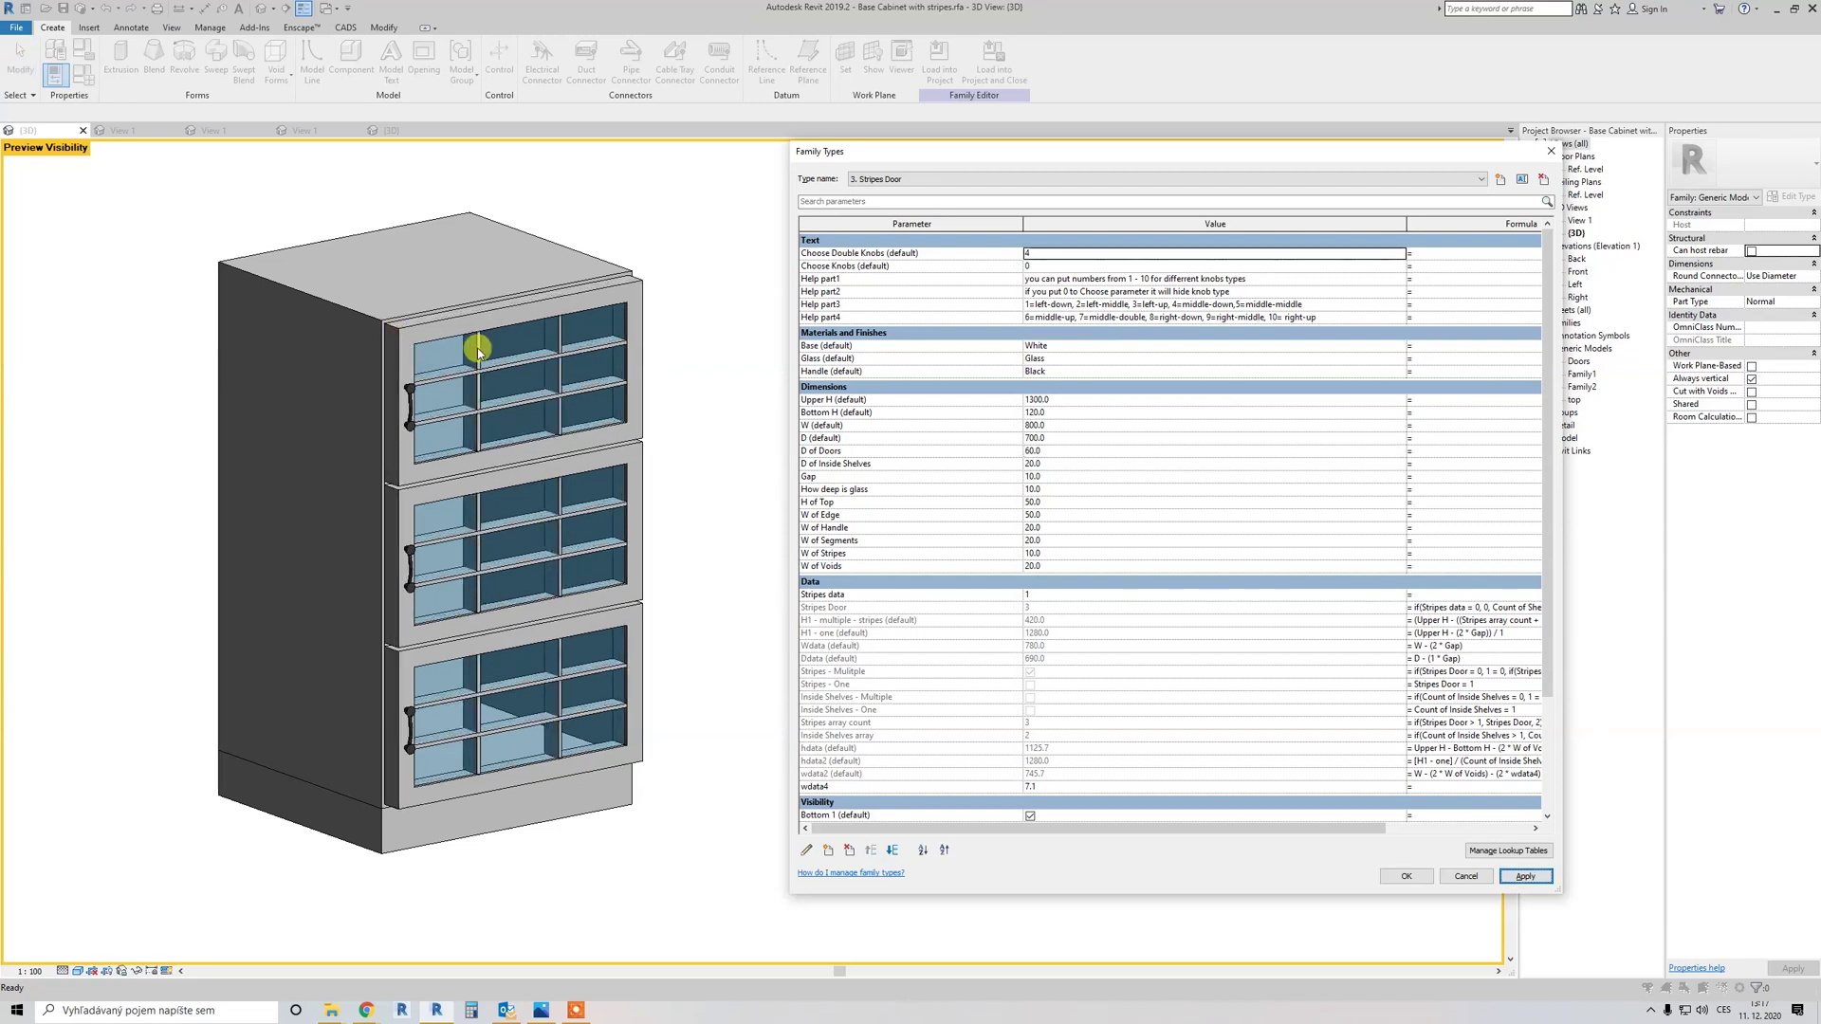
Step: Set D of Doors to 40 and apply the new door depth
{"action": "left_click", "coordinate": [1055, 452]}
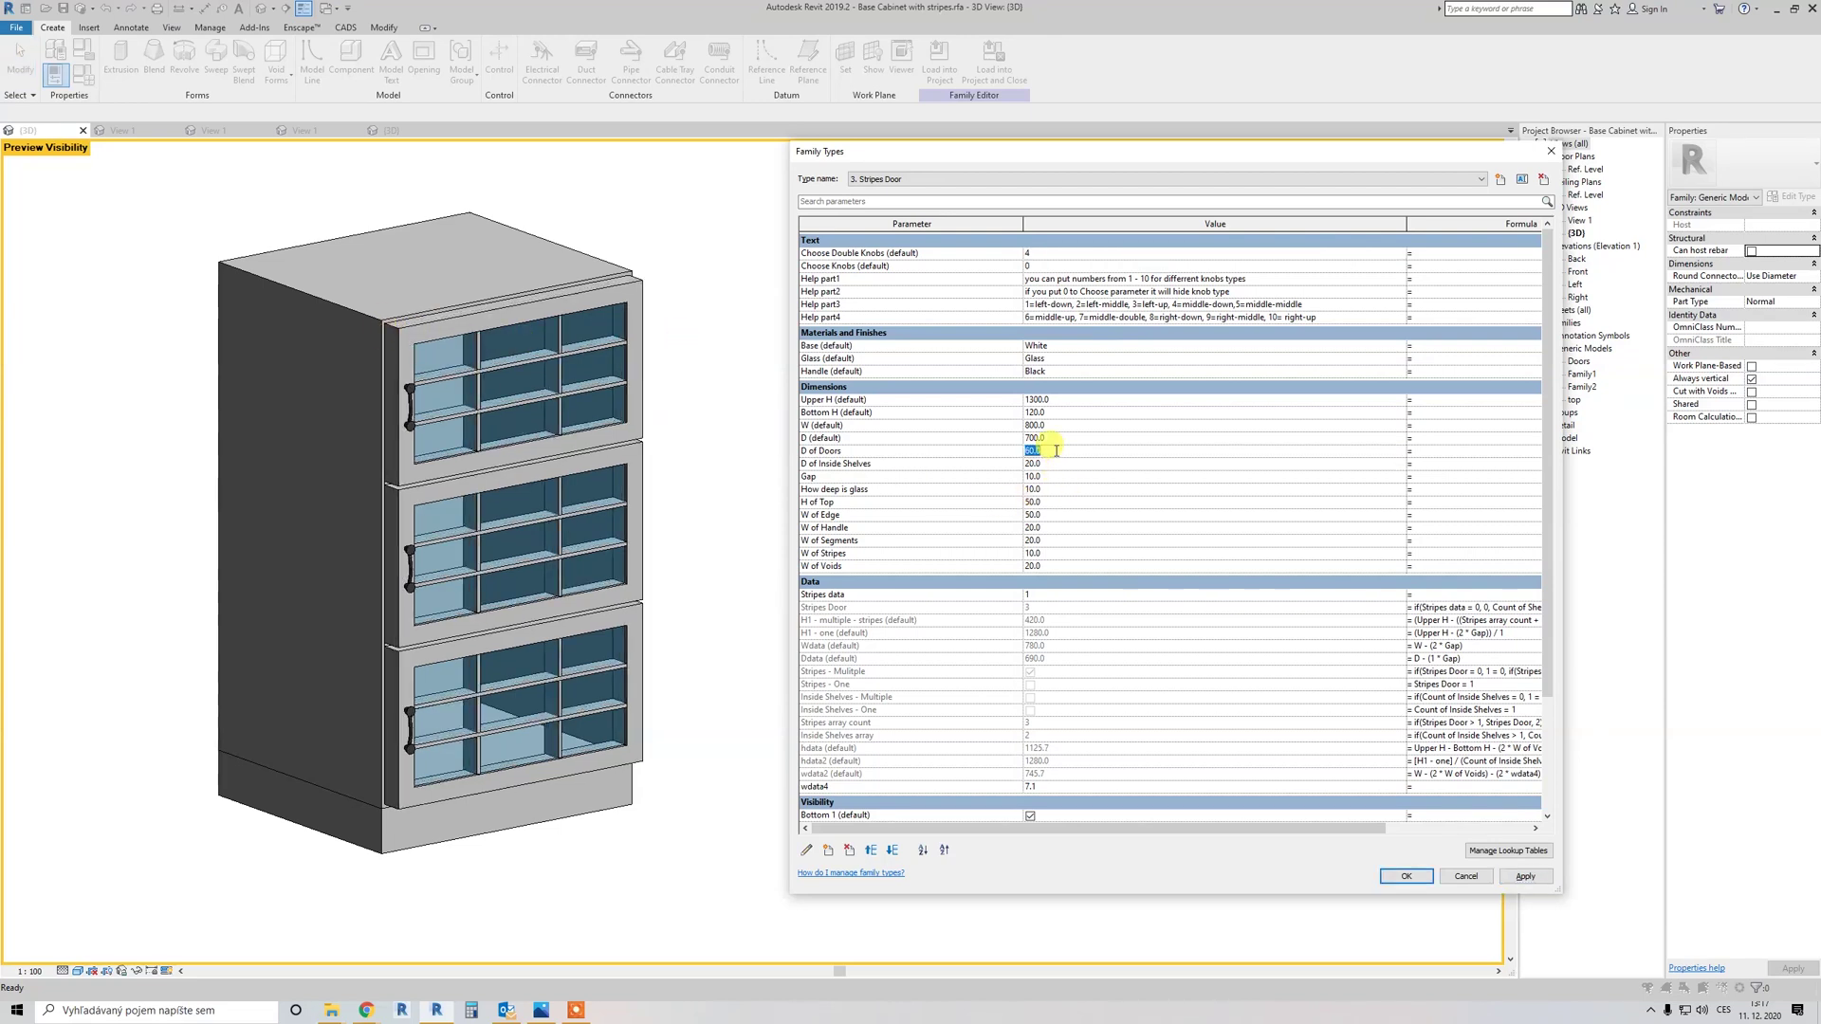
{"action": "type", "text": "40"}
{"action": "left_click", "coordinate": [1524, 876]}
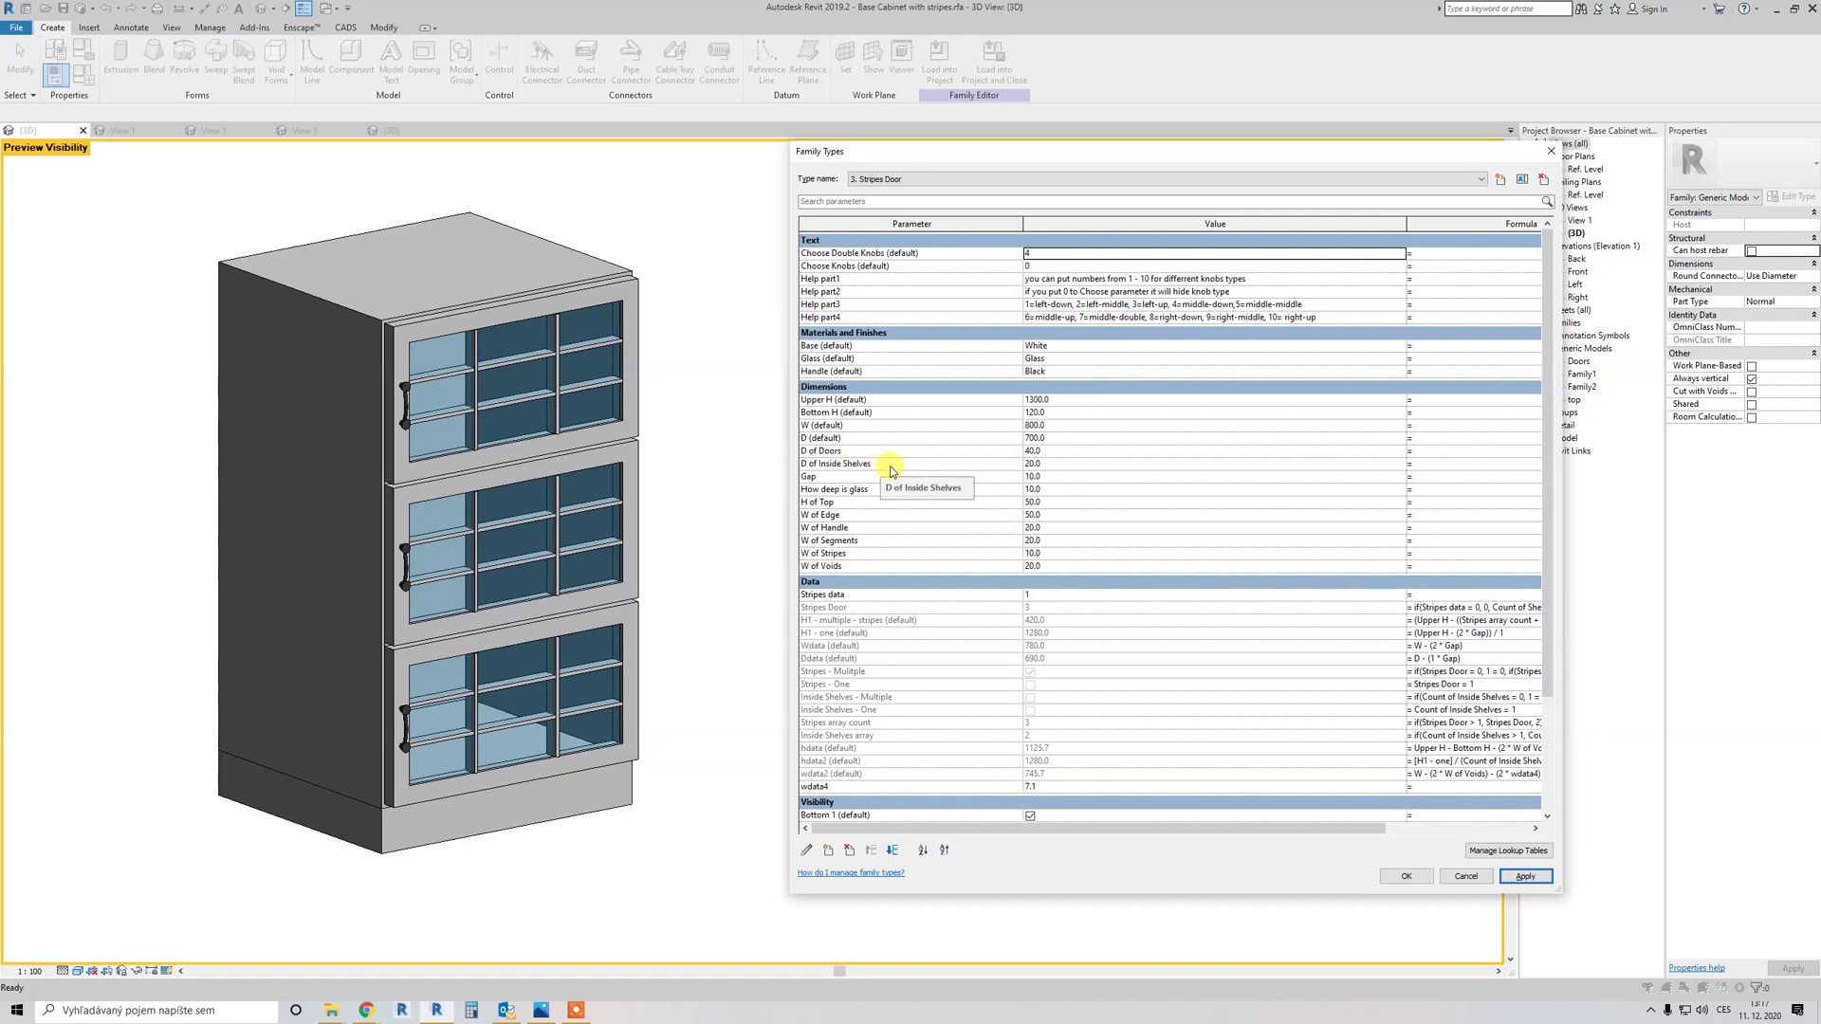
Step: Set Gap to 20 and D of Inside Shelves to 5, applying each value to the cabinet
{"action": "left_click", "coordinate": [1060, 478]}
{"action": "type", "text": "20"}
{"action": "left_click", "coordinate": [1525, 878]}
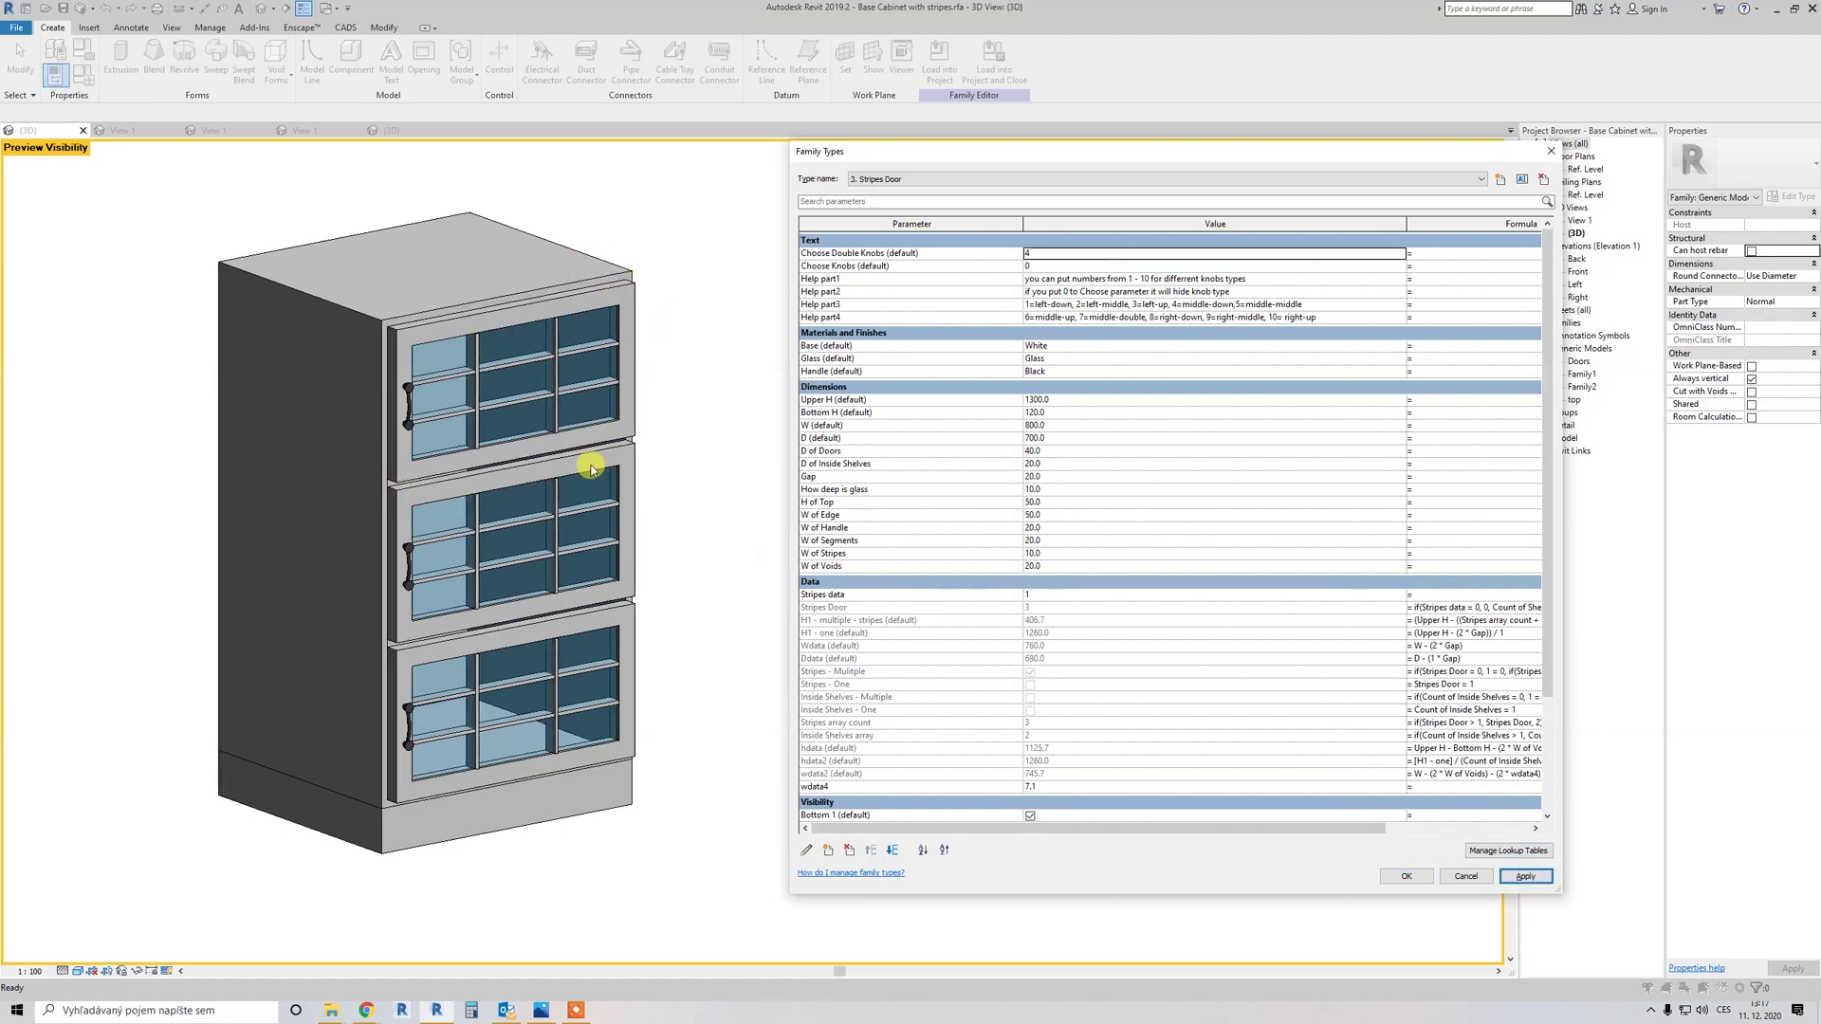
{"action": "left_click", "coordinate": [1063, 463]}
{"action": "type", "text": "5"}
{"action": "left_click", "coordinate": [1525, 875]}
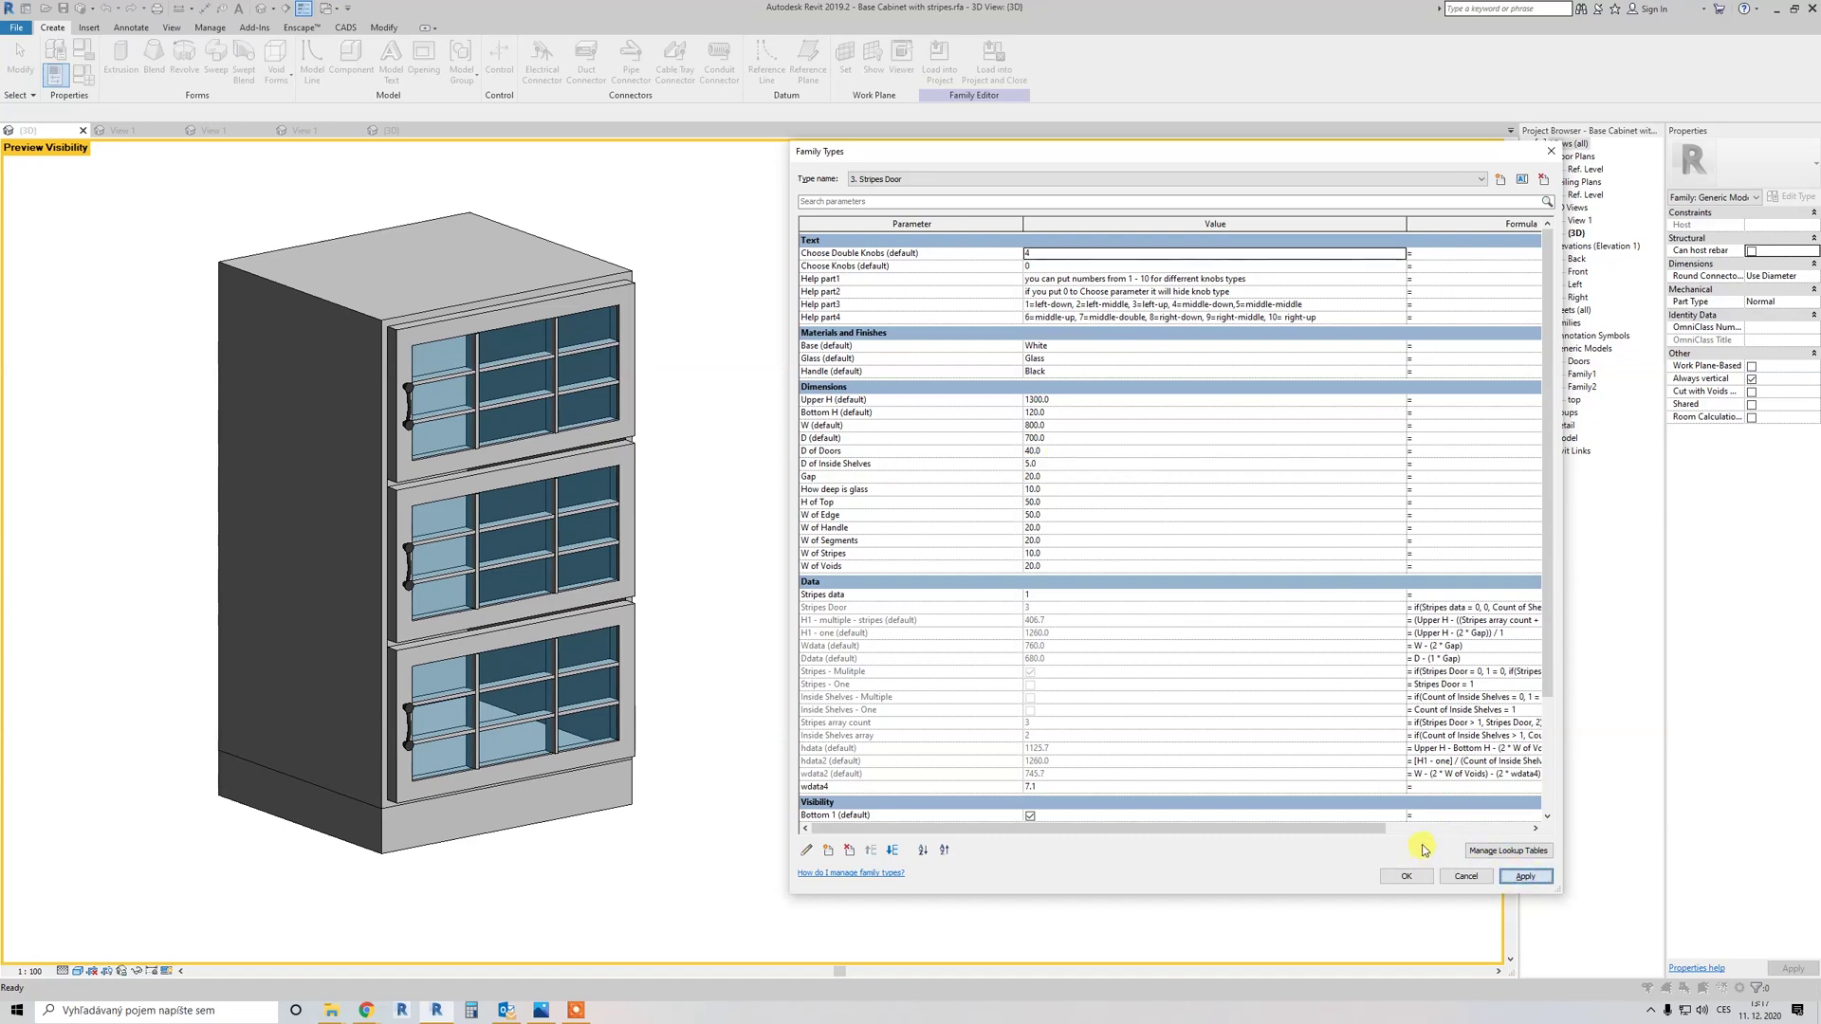
Step: Set D of Inside Shelves to 20 and Gap to 5, and apply both values
{"action": "left_click", "coordinate": [1047, 462]}
{"action": "type", "text": "20"}
{"action": "left_click", "coordinate": [1053, 476]}
{"action": "type", "text": "5"}
{"action": "left_click", "coordinate": [1525, 876]}
Step: Set How deep is glass to 5, inspect the door glass up close, and reopen the Family Types parameters
{"action": "left_click", "coordinate": [1056, 491]}
{"action": "type", "text": "5"}
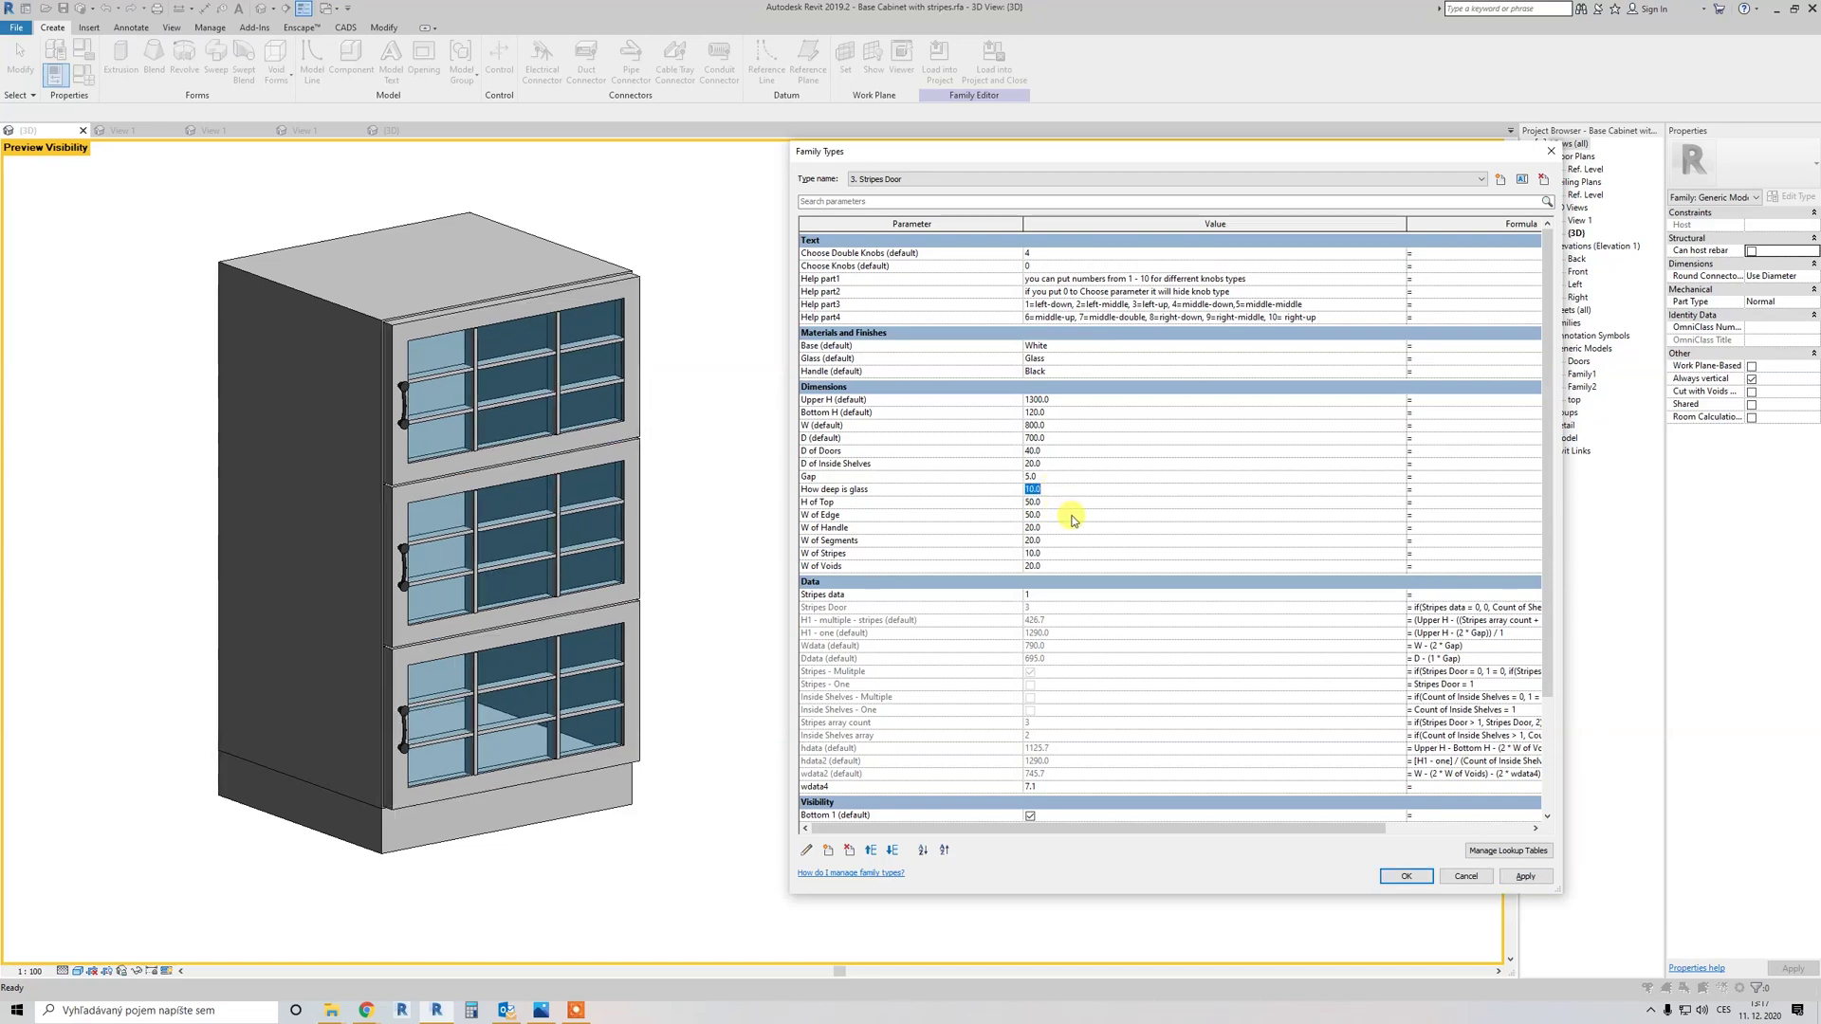
{"action": "left_click", "coordinate": [1510, 876]}
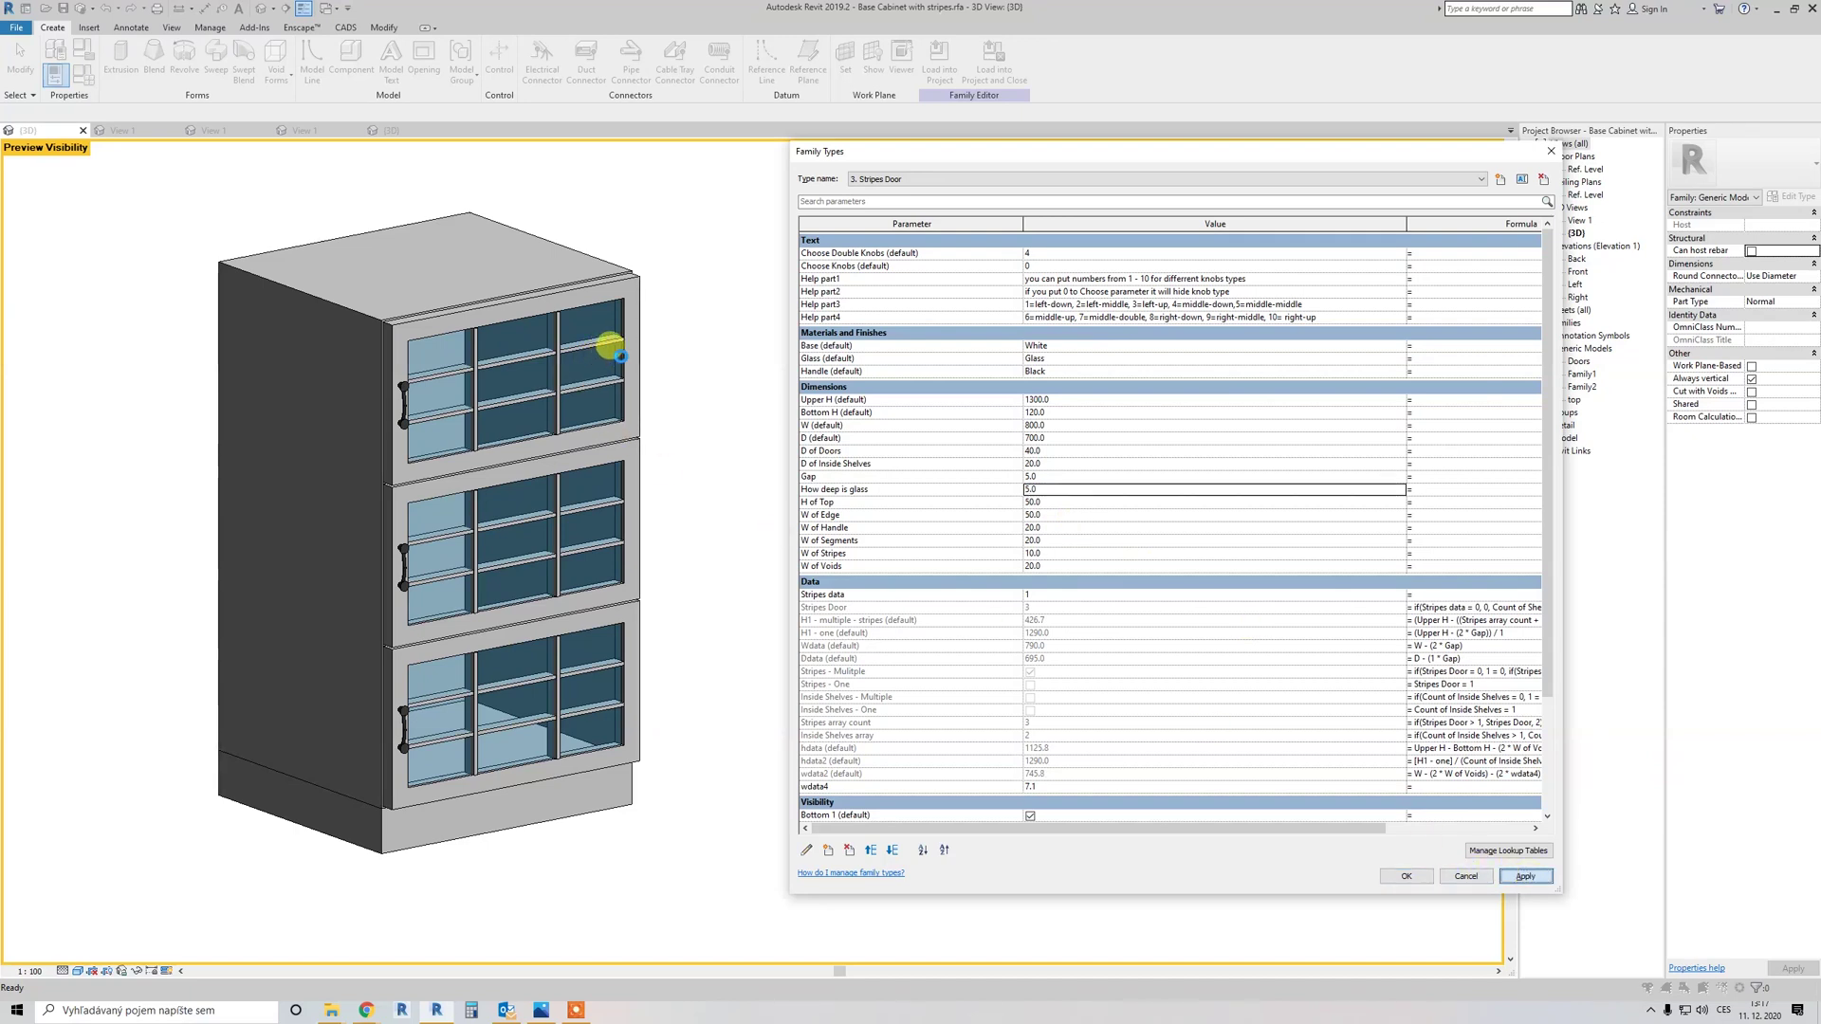
{"action": "left_click", "coordinate": [1407, 876]}
{"action": "scroll", "coordinate": [606, 379], "scroll_direction": "up", "scroll_amount": 5}
{"action": "key", "text": "f"}
{"action": "key", "text": "t"}
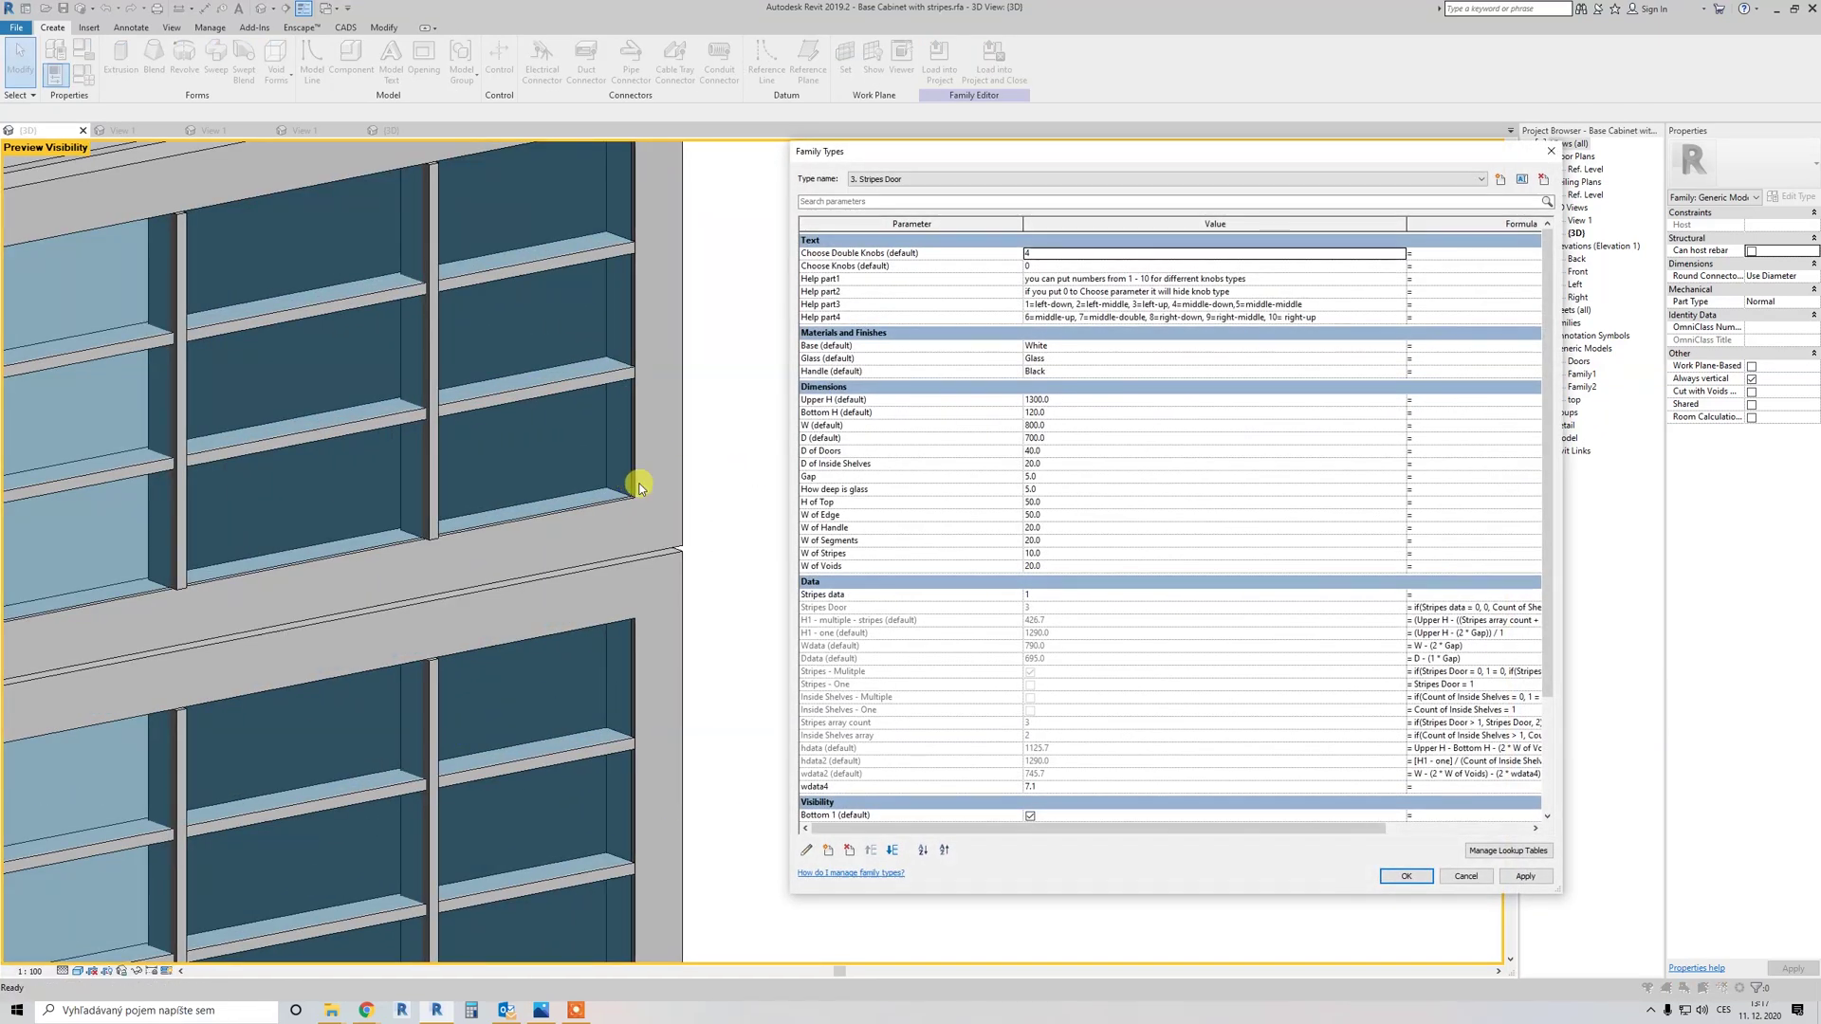
Step: Set How deep is glass to 25, apply it, and confirm the family type changes
{"action": "left_click", "coordinate": [1053, 489]}
{"action": "type", "text": "25"}
{"action": "left_click", "coordinate": [1504, 874]}
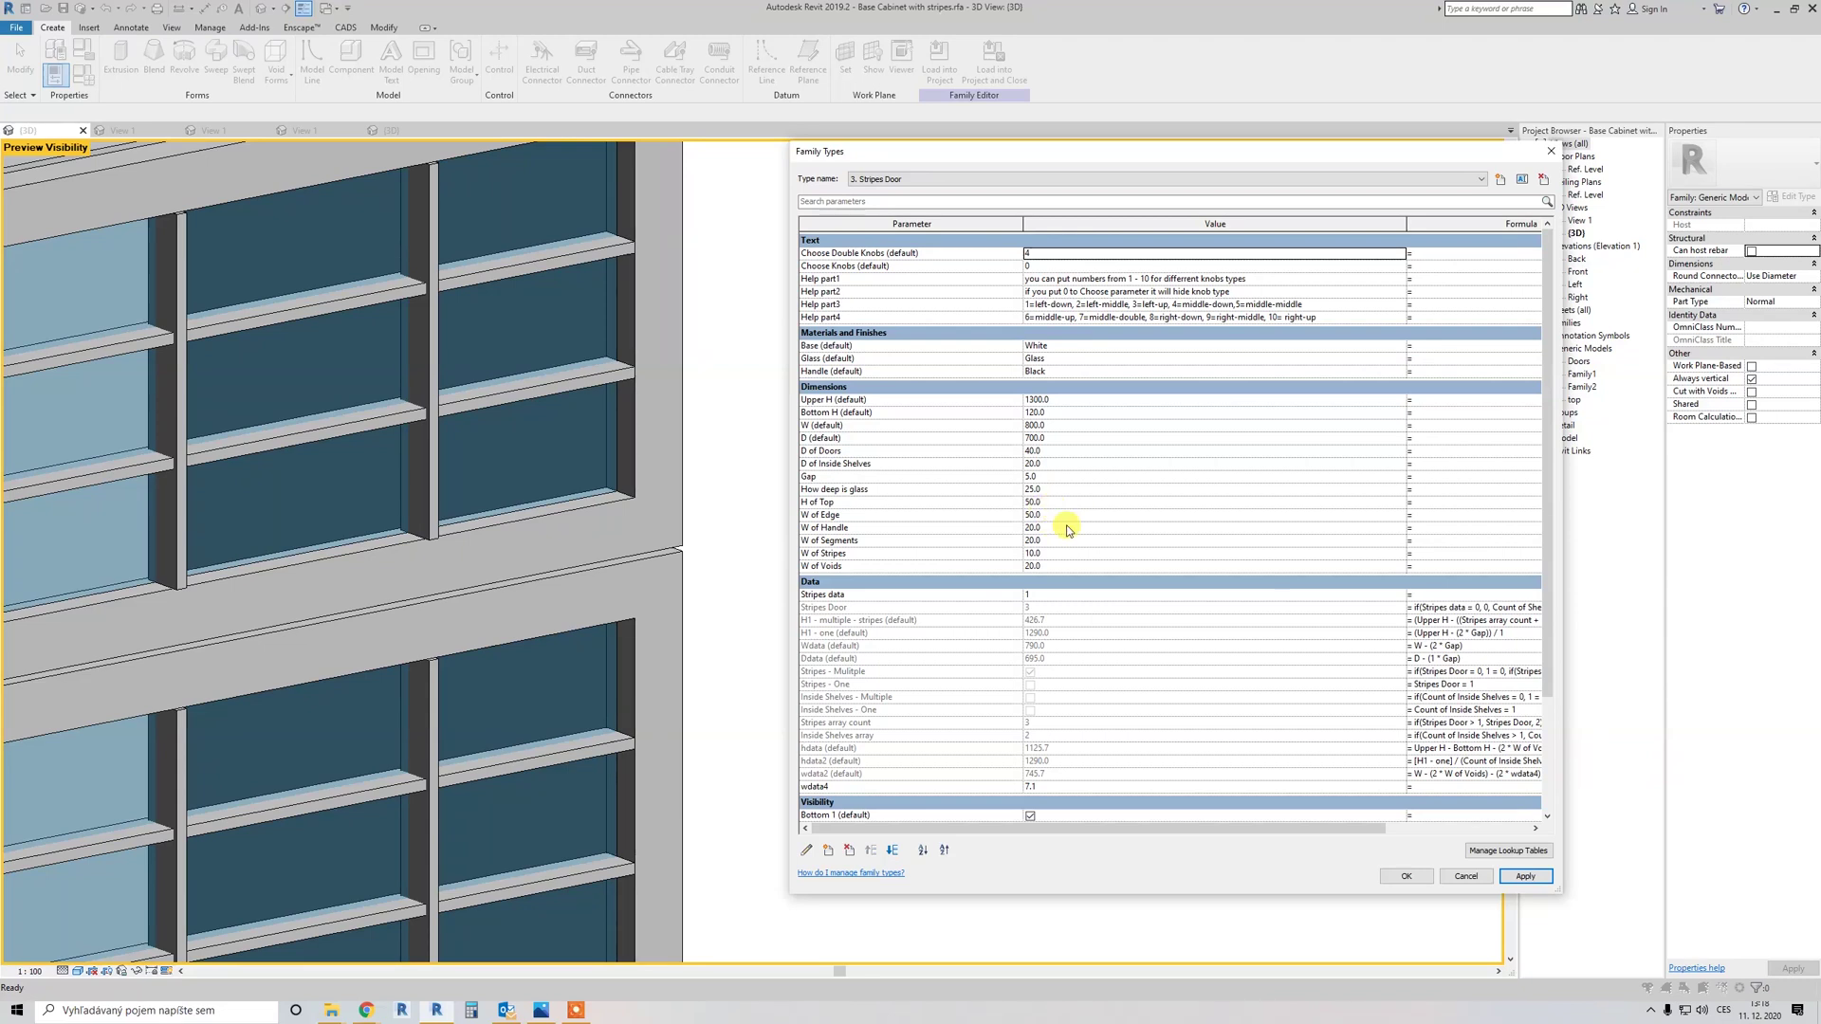
{"action": "left_click", "coordinate": [1406, 875]}
{"action": "scroll", "coordinate": [896, 592], "scroll_direction": "down", "scroll_amount": 5}
{"action": "middle_click_drag", "start_coordinate": [885, 580], "coordinate": [784, 484]}
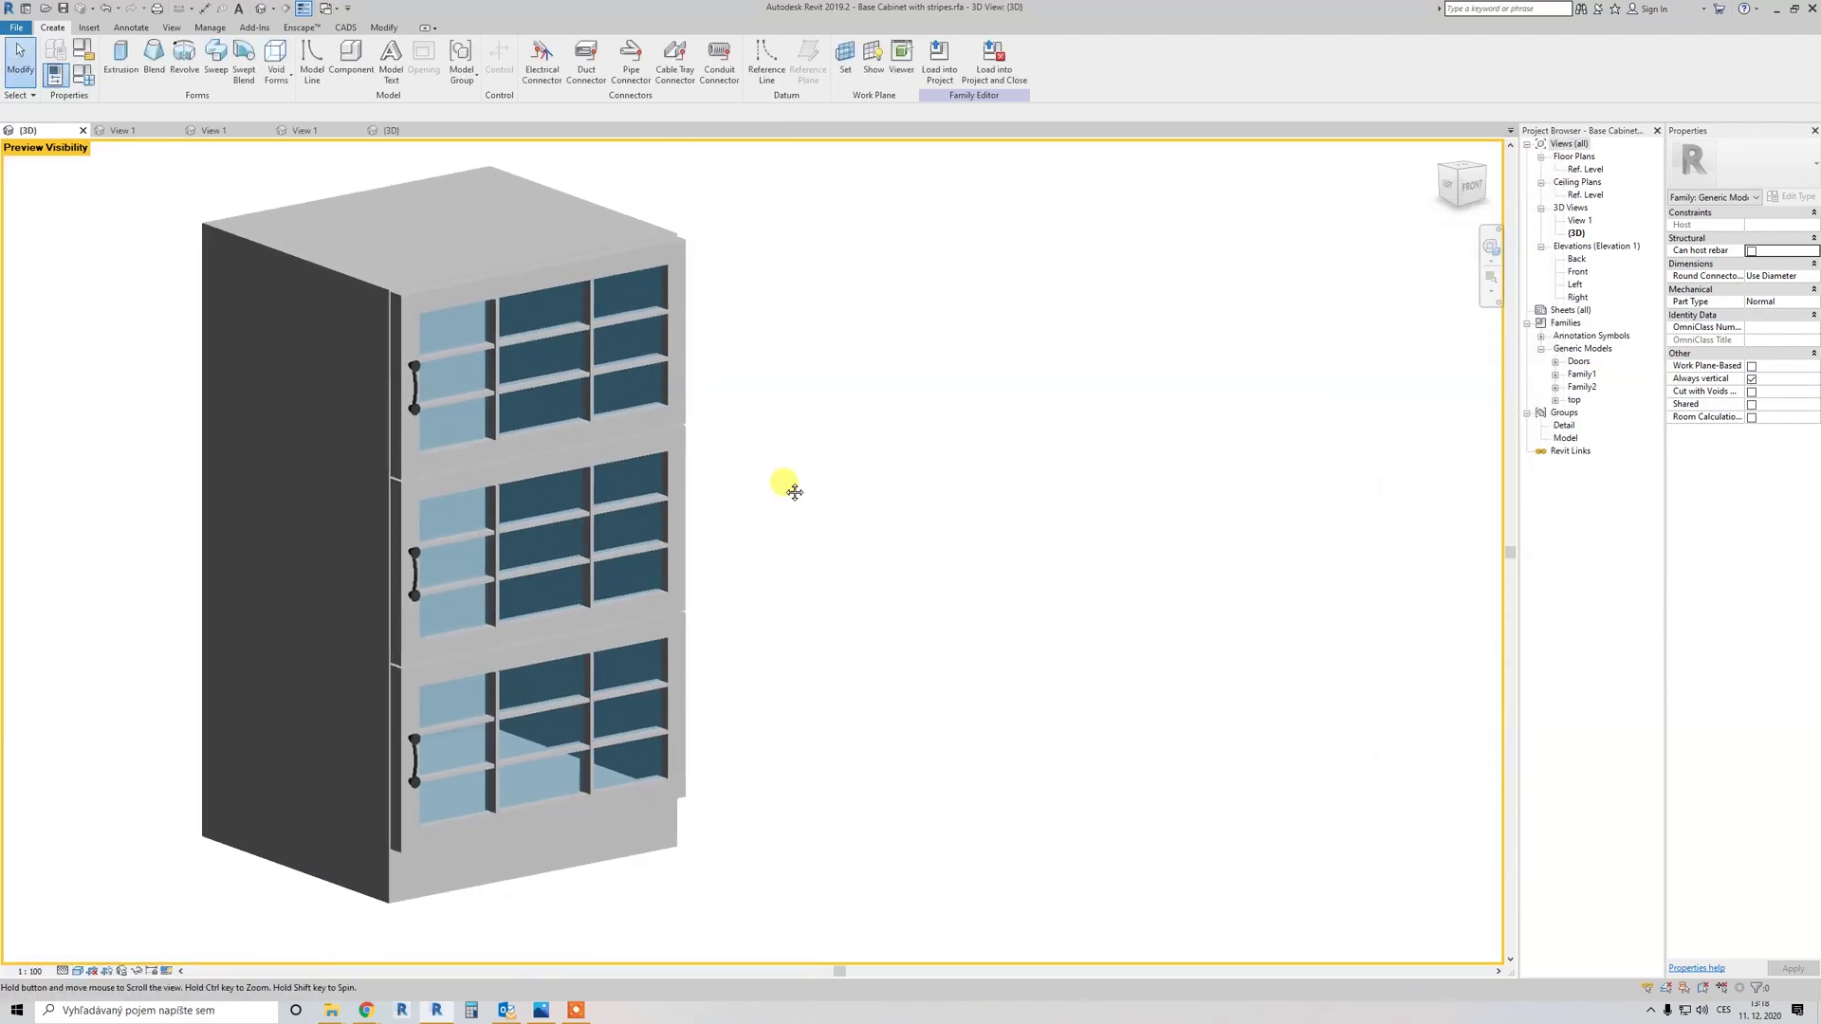
Step: Reopen the Family Types parameters and set W of Edge to 70, applying the wider door frame
{"action": "key", "text": "f"}
{"action": "key", "text": "t"}
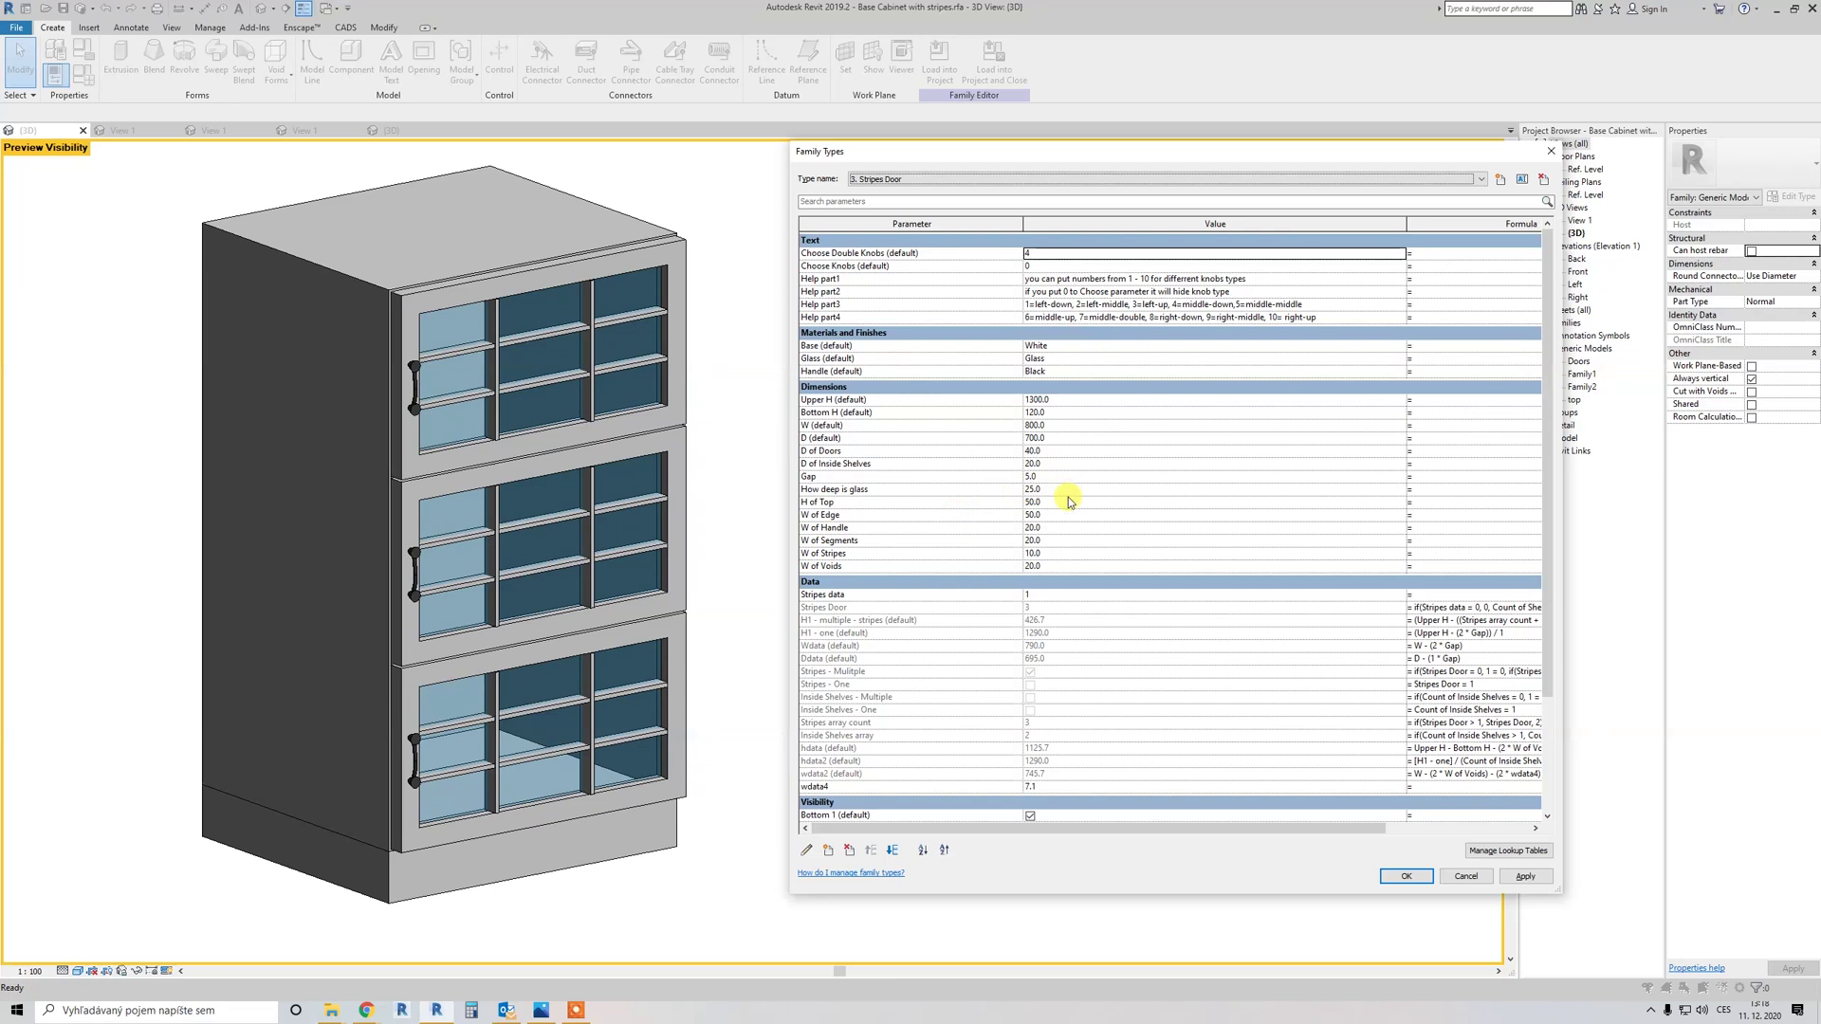
{"action": "left_click", "coordinate": [1034, 503]}
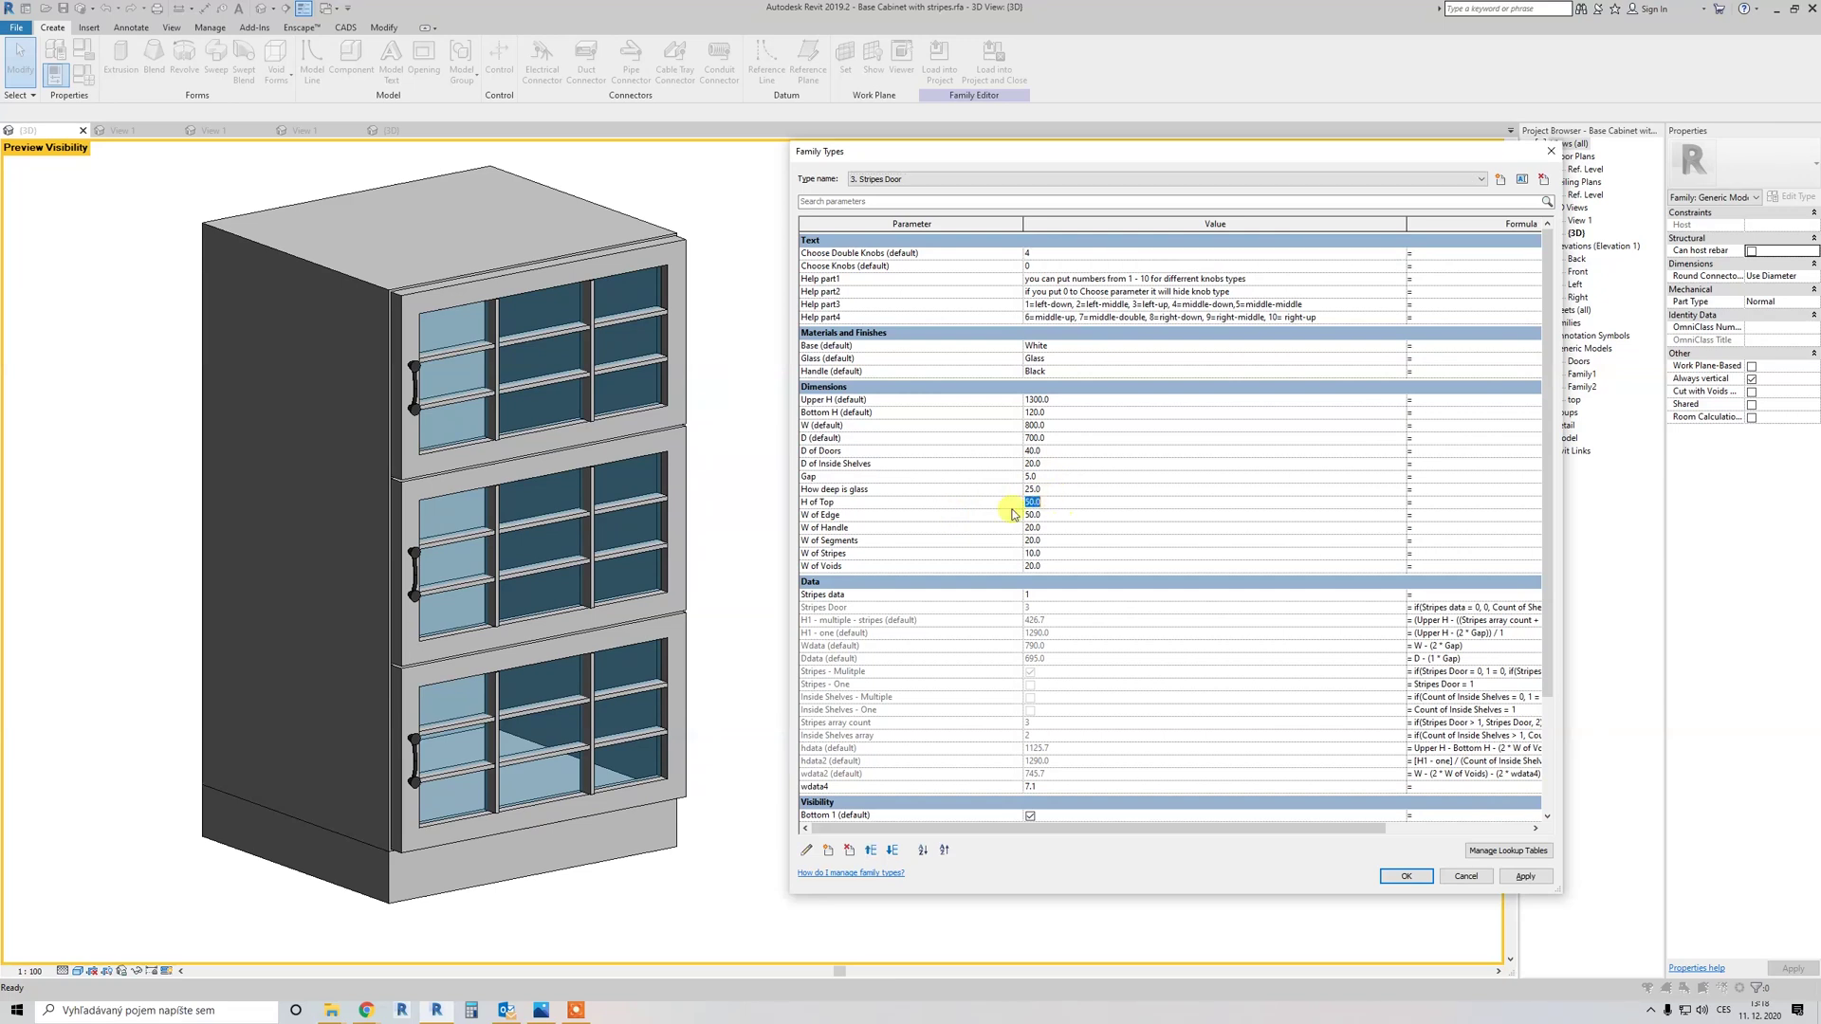
{"action": "left_click", "coordinate": [955, 519]}
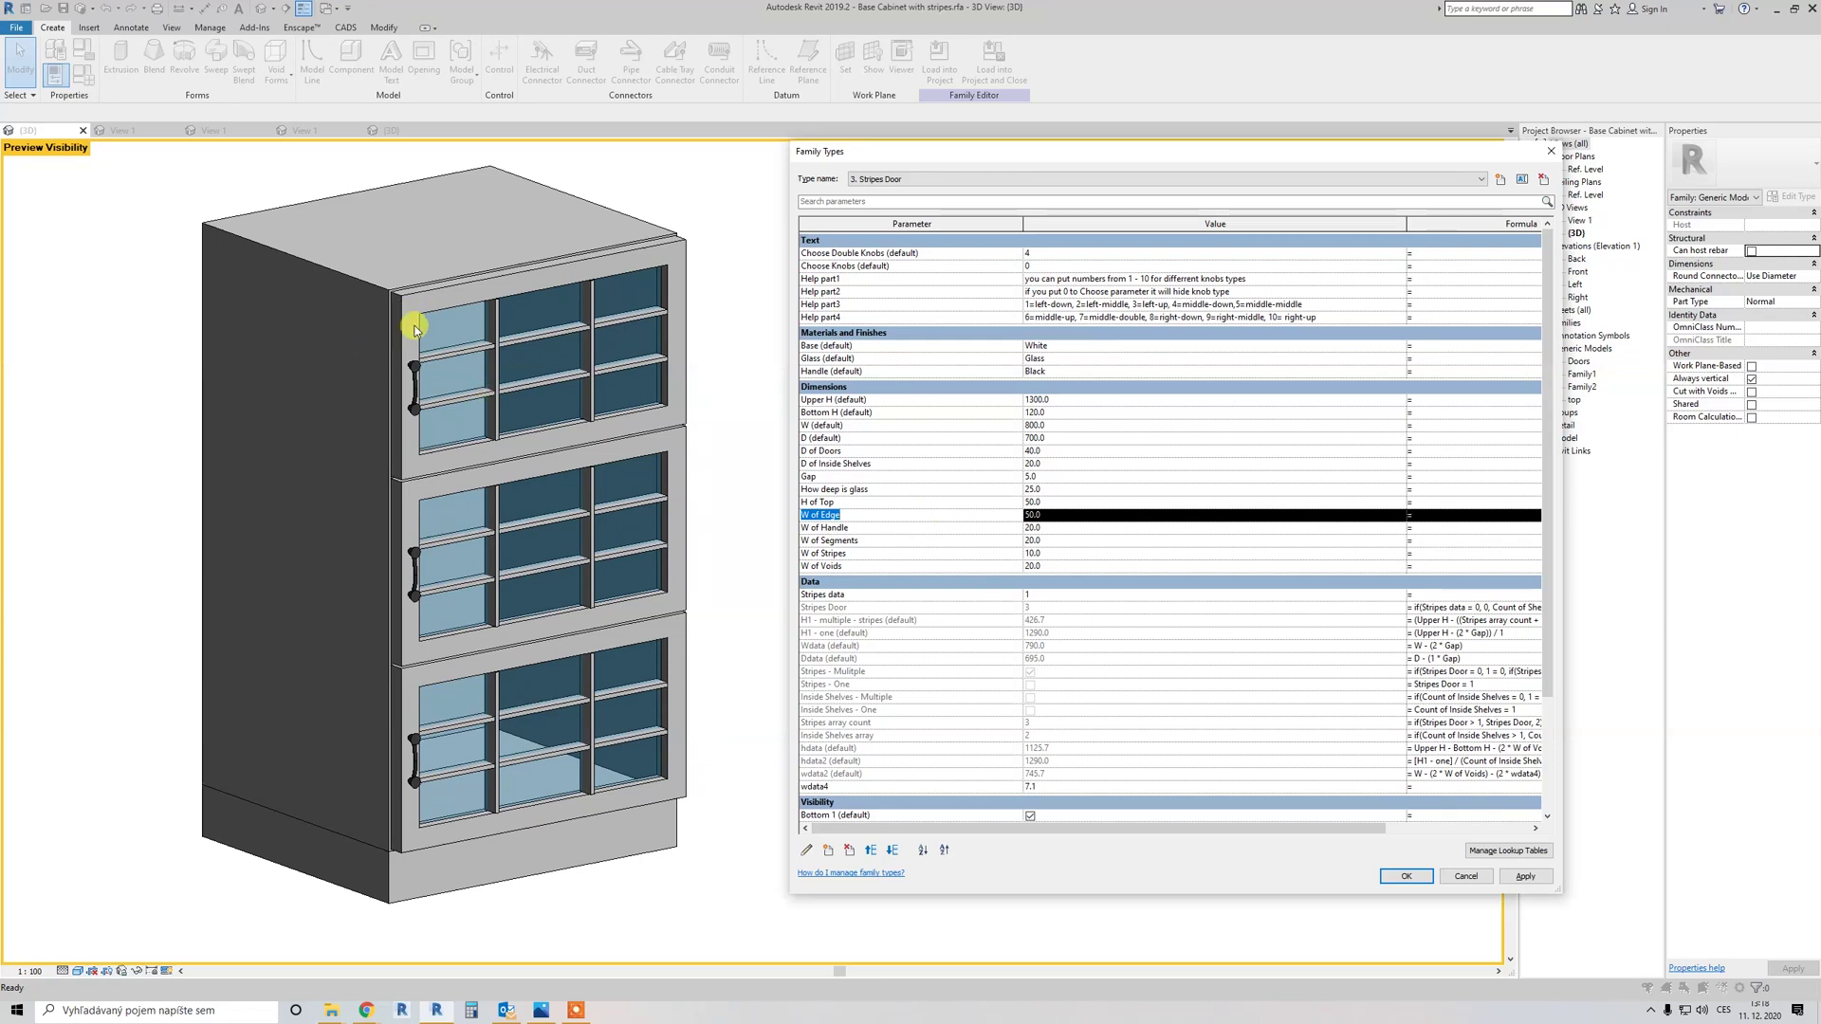
{"action": "left_click", "coordinate": [1060, 515]}
{"action": "type", "text": "70"}
{"action": "left_click", "coordinate": [1527, 877]}
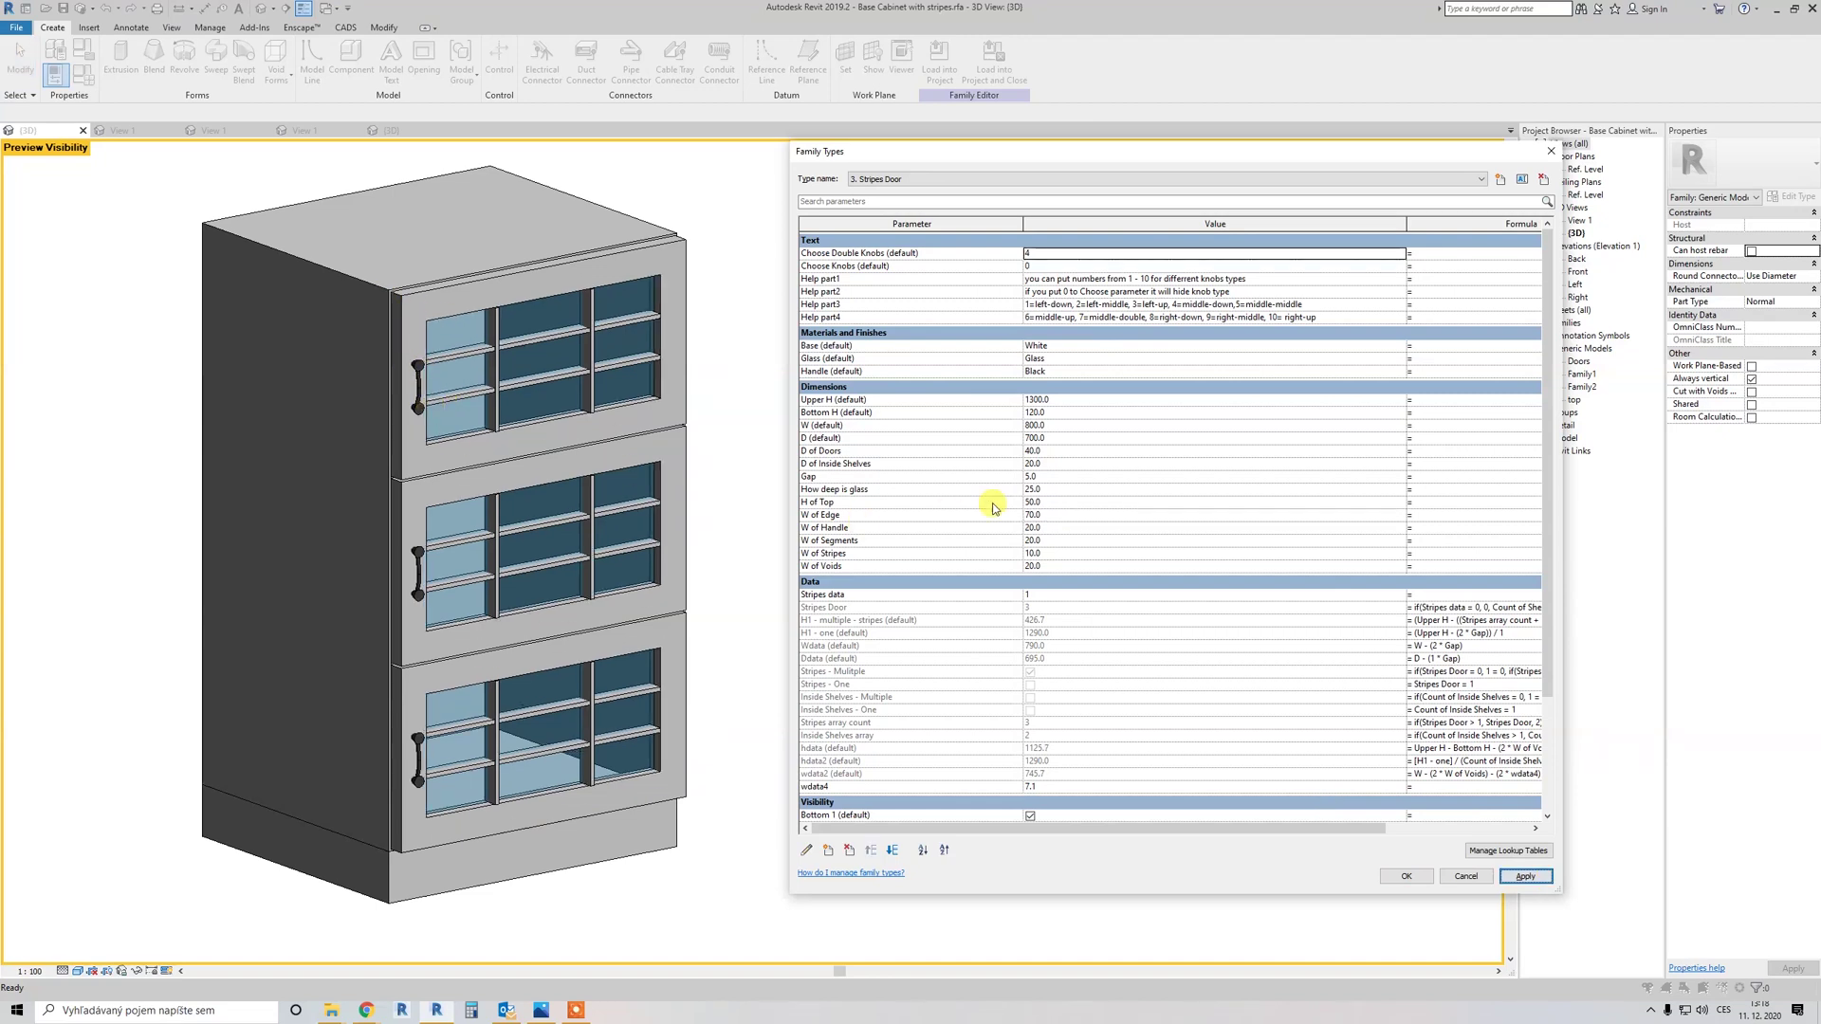
Step: Set W of Handle to 30 and apply the new handle size
{"action": "left_click", "coordinate": [1071, 528]}
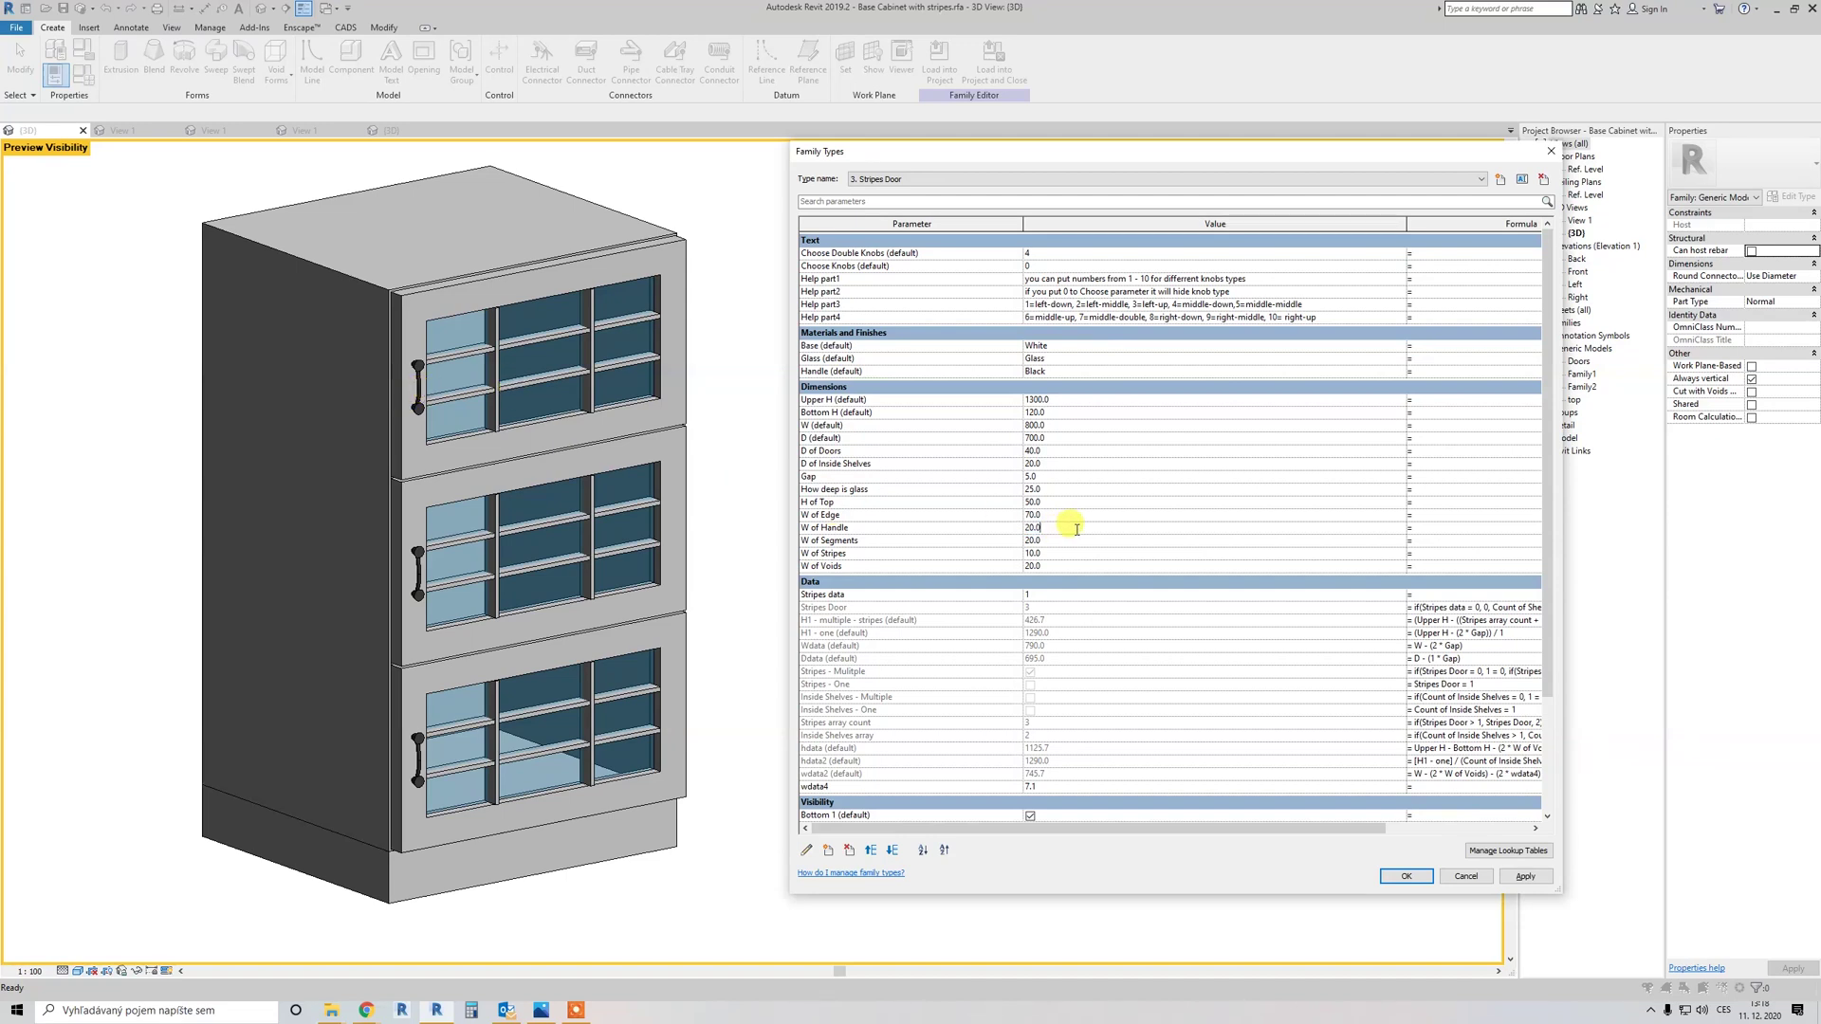
{"action": "type", "text": "30"}
{"action": "left_click", "coordinate": [1522, 876]}
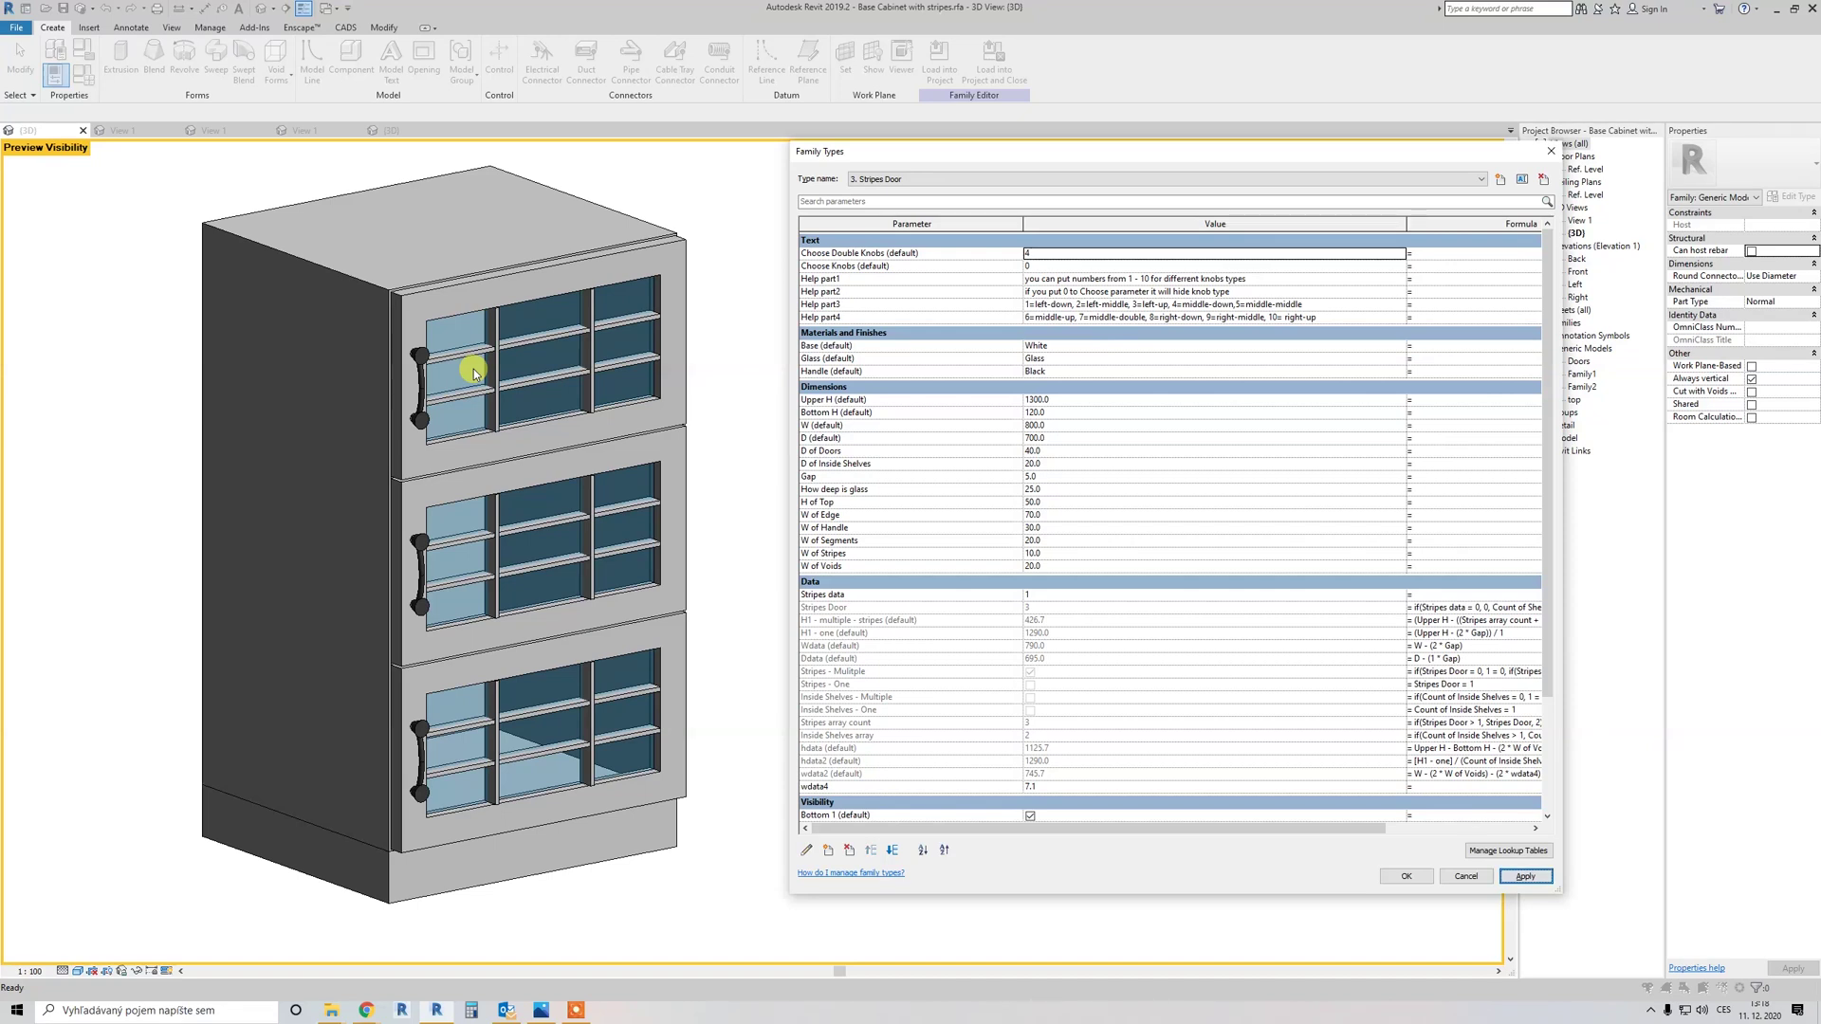
Step: Set W of Segments to 50 and W of Stripes to 5, and apply both widths
{"action": "left_click", "coordinate": [1059, 528]}
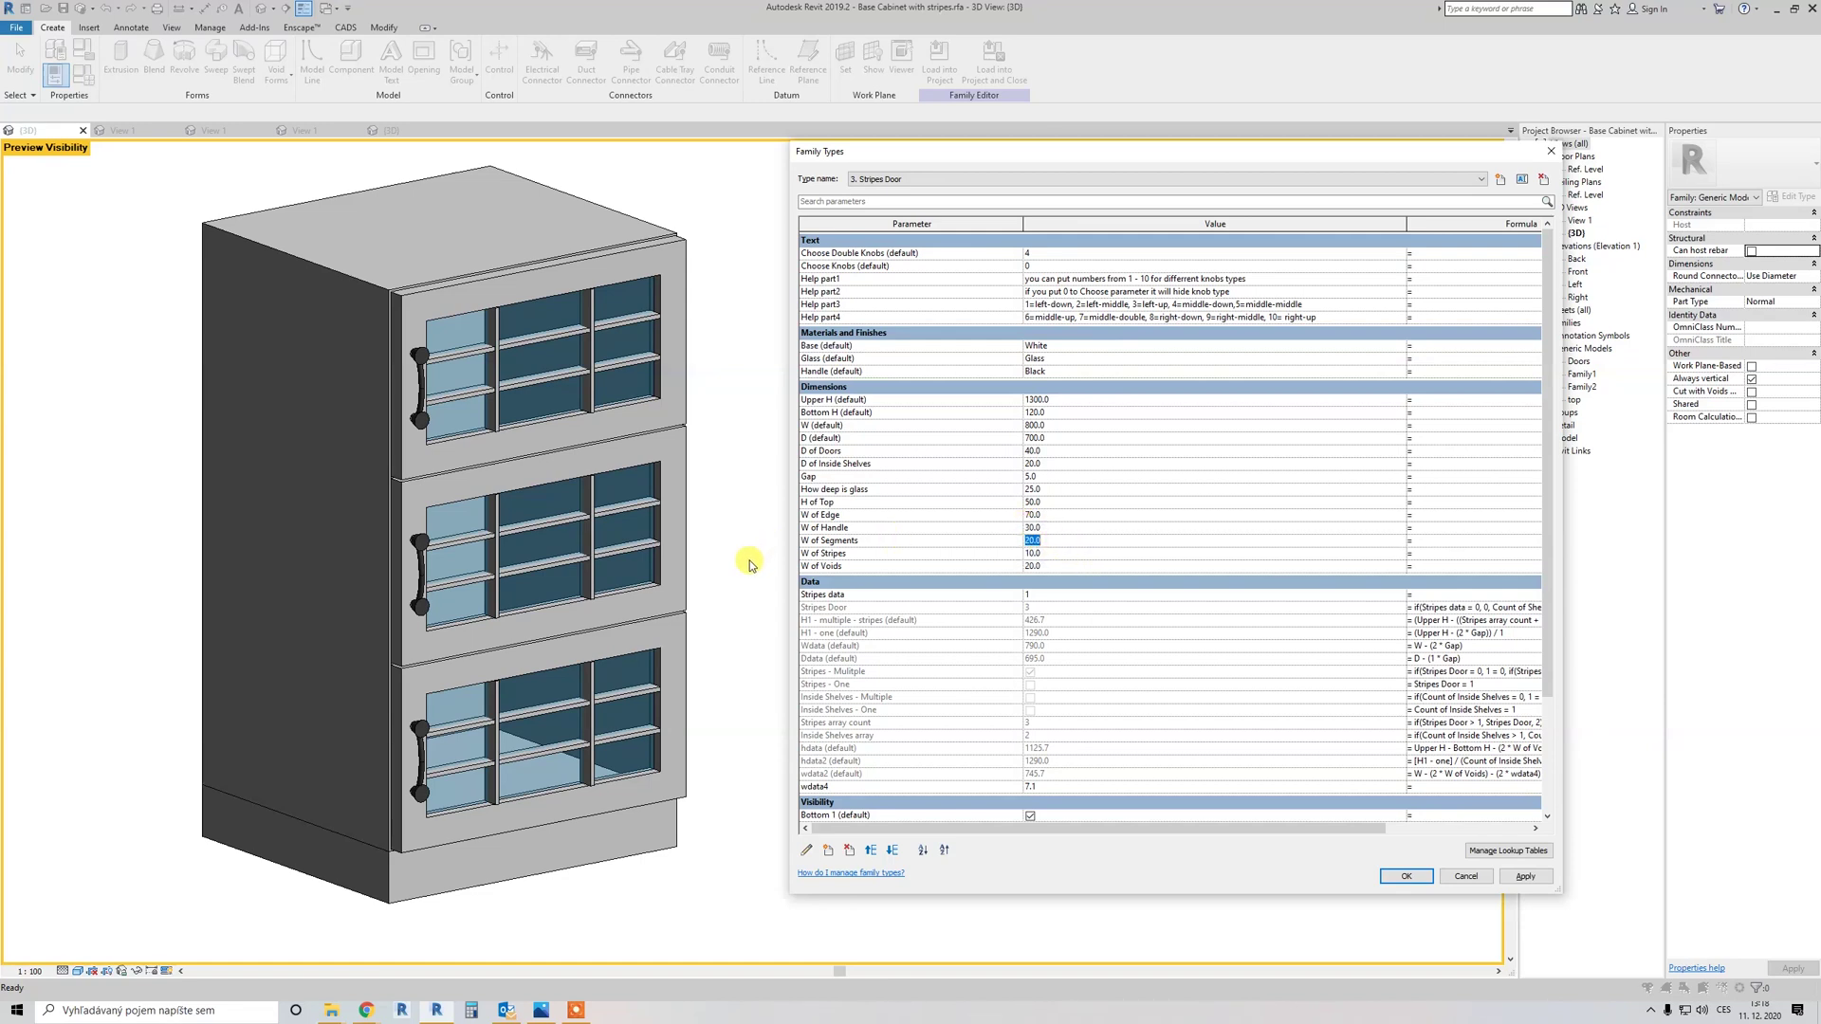
{"action": "type", "text": "50"}
{"action": "left_click_drag", "start_coordinate": [1062, 540], "coordinate": [1013, 542]}
{"action": "left_click_drag", "start_coordinate": [1056, 559], "coordinate": [1031, 553]}
{"action": "type", "text": "5"}
{"action": "left_click", "coordinate": [1537, 880]}
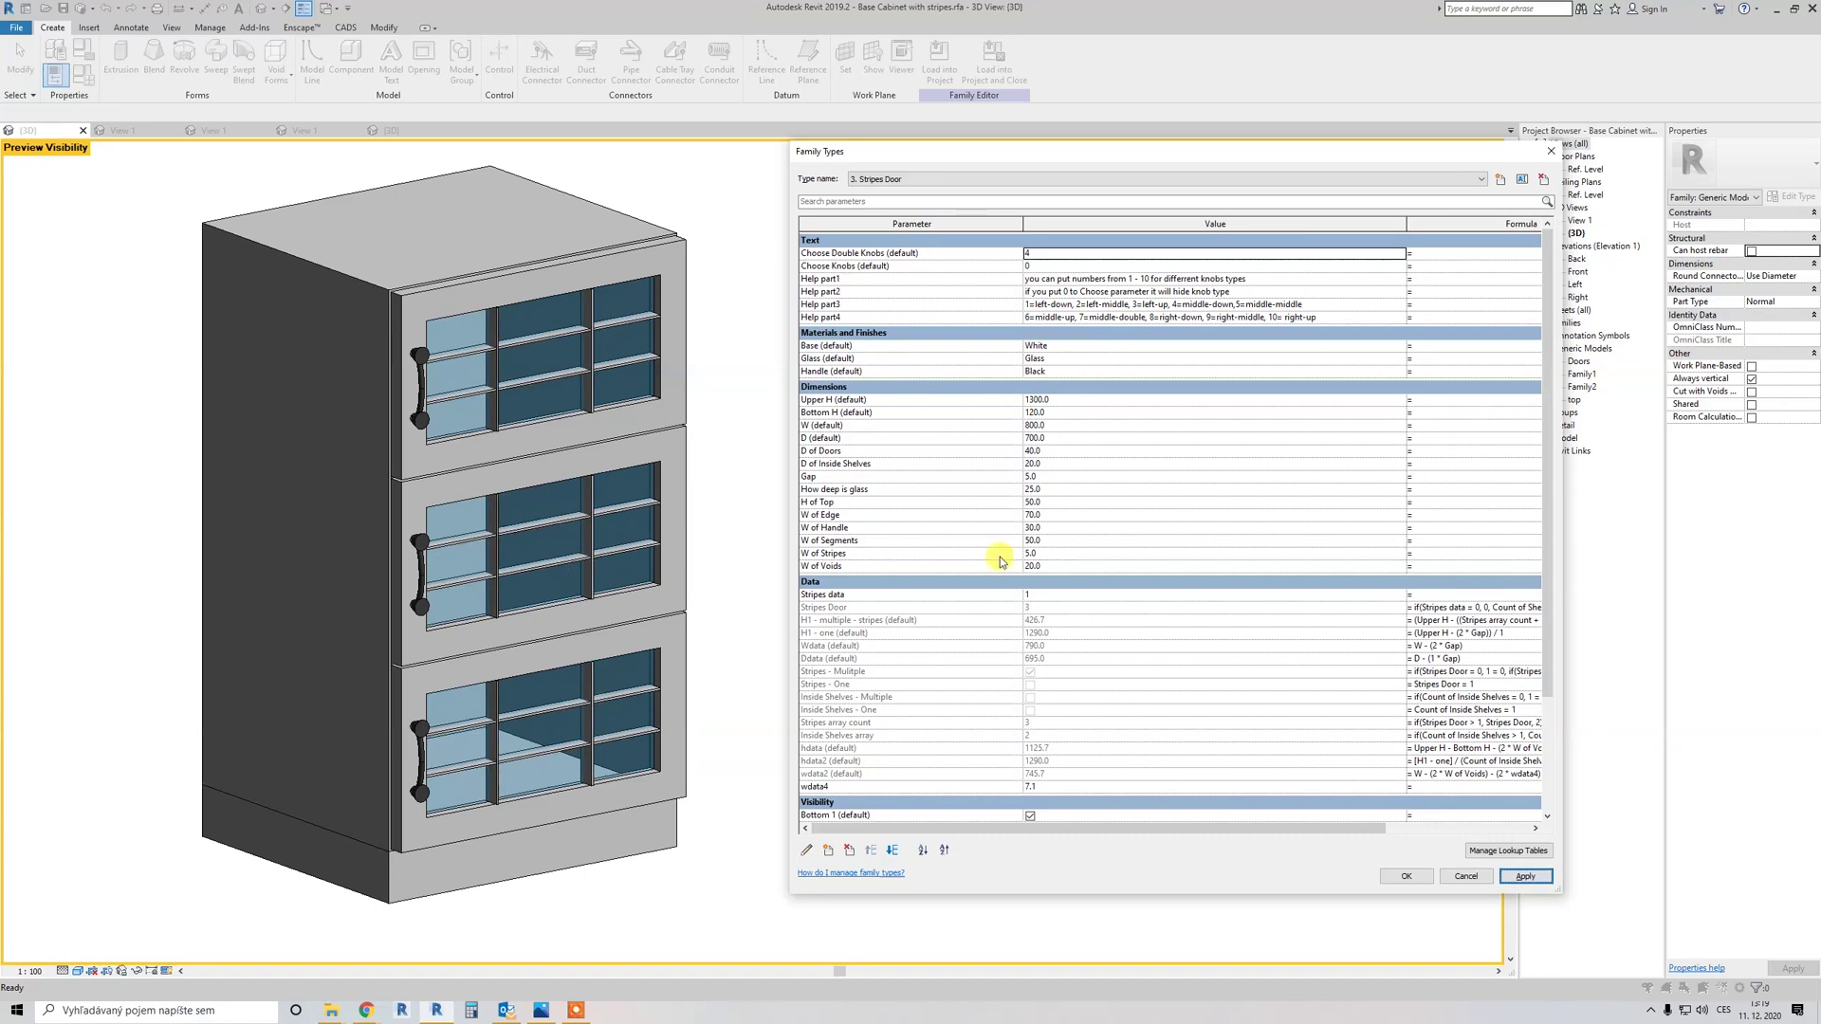
Step: Switch the cabinet's base by turning off Bottom 1 and turning on Bottom 2 in the visibility parameters
{"action": "left_click", "coordinate": [1069, 566]}
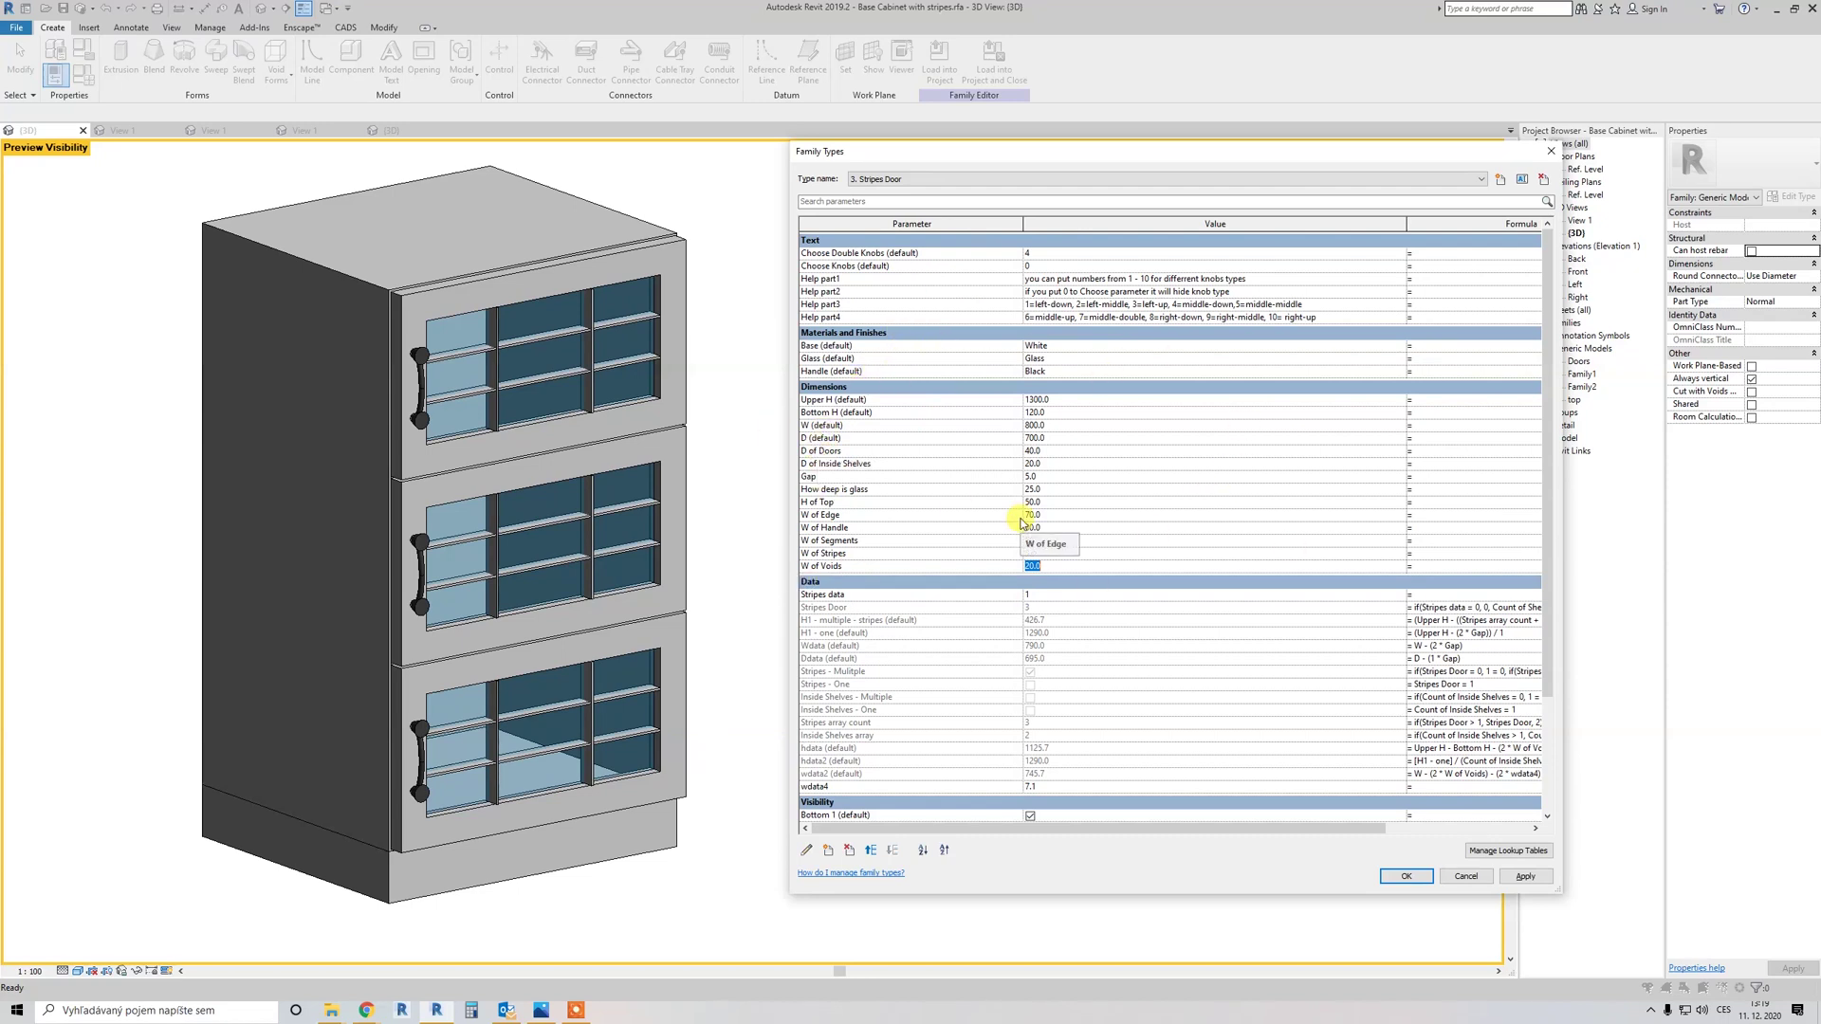
{"action": "scroll", "coordinate": [1021, 522], "scroll_direction": "down", "scroll_amount": 2}
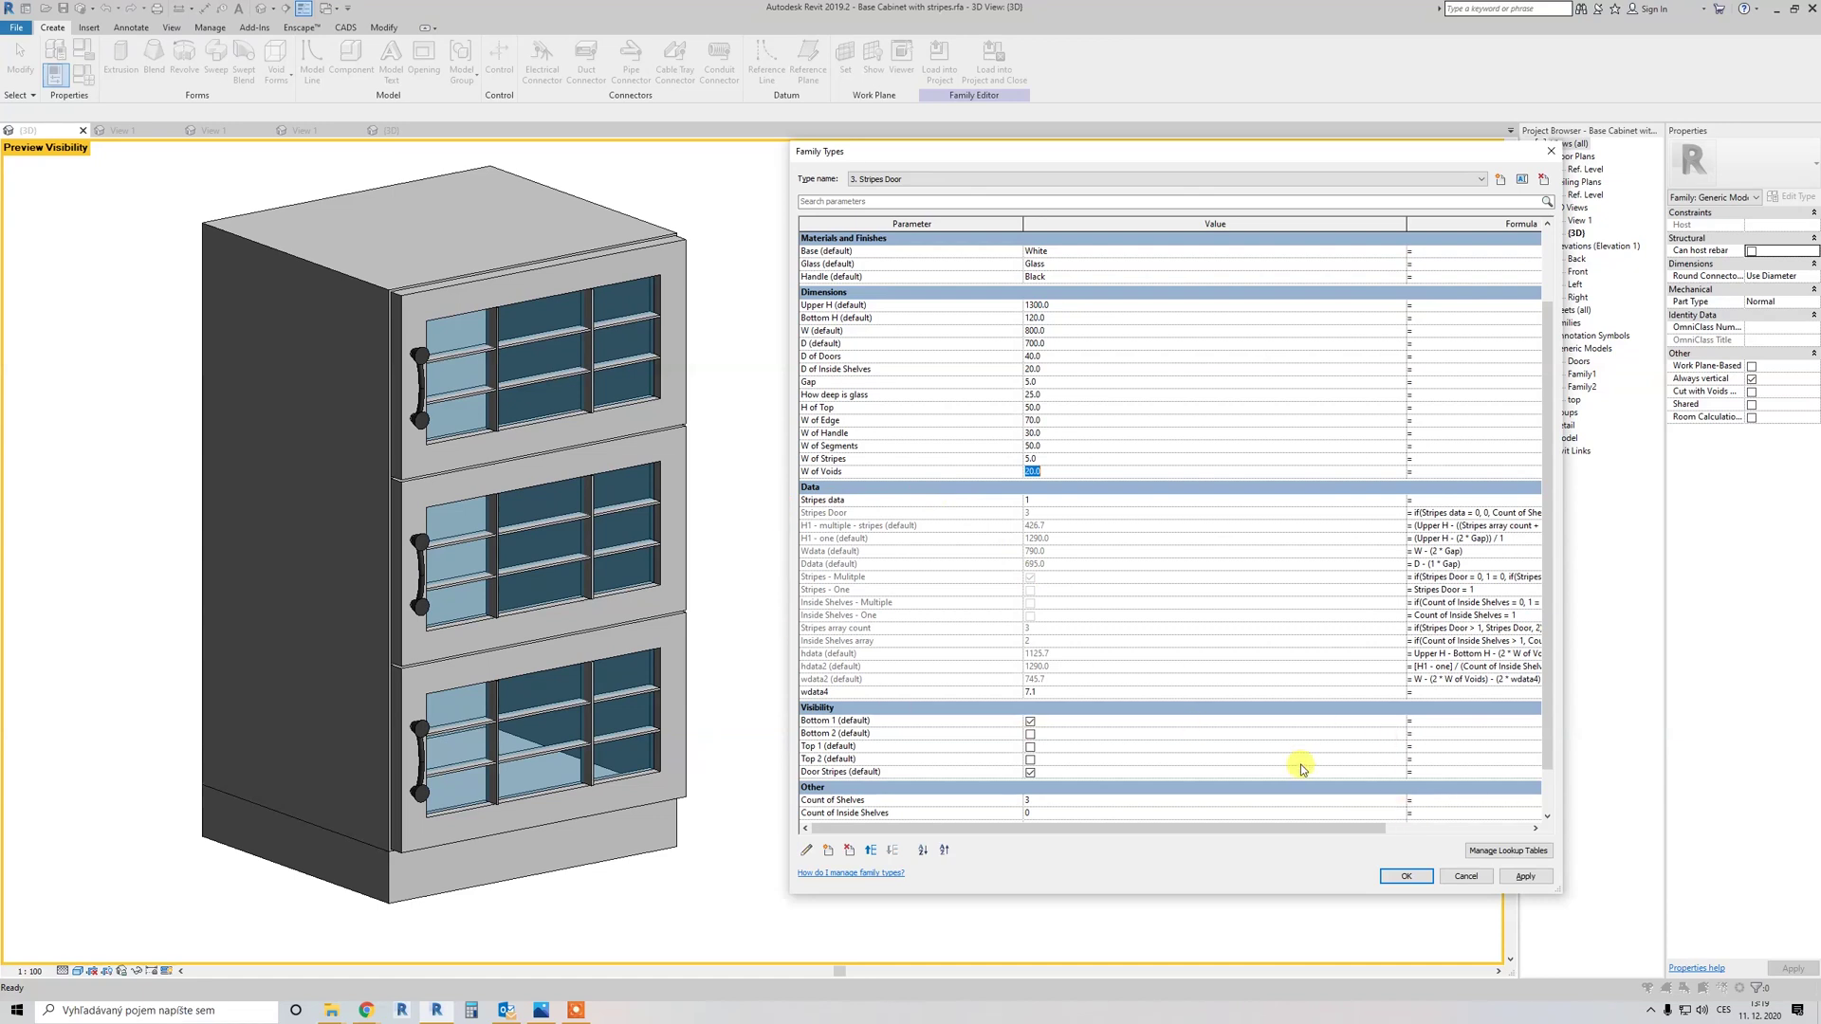
{"action": "left_click_drag", "start_coordinate": [1341, 825], "coordinate": [1257, 825]}
{"action": "scroll", "coordinate": [958, 378], "scroll_direction": "up", "scroll_amount": 1}
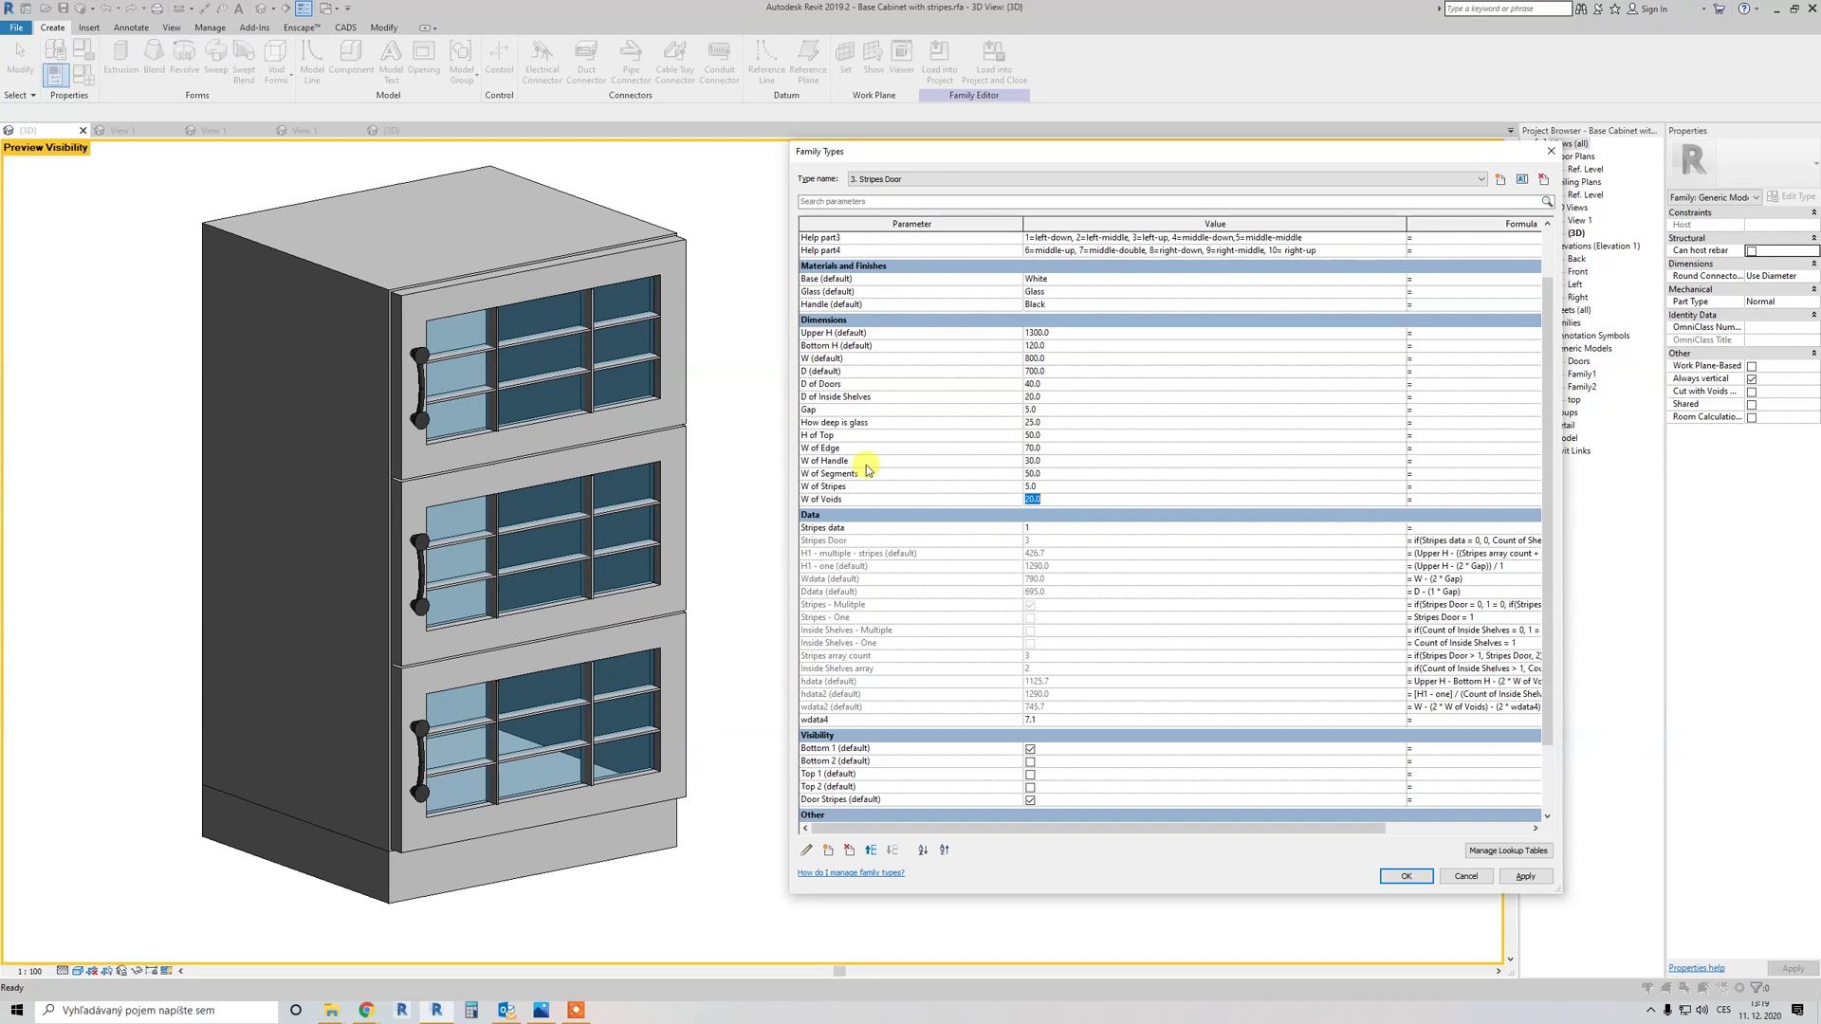
{"action": "scroll", "coordinate": [1055, 552], "scroll_direction": "down", "scroll_amount": 2}
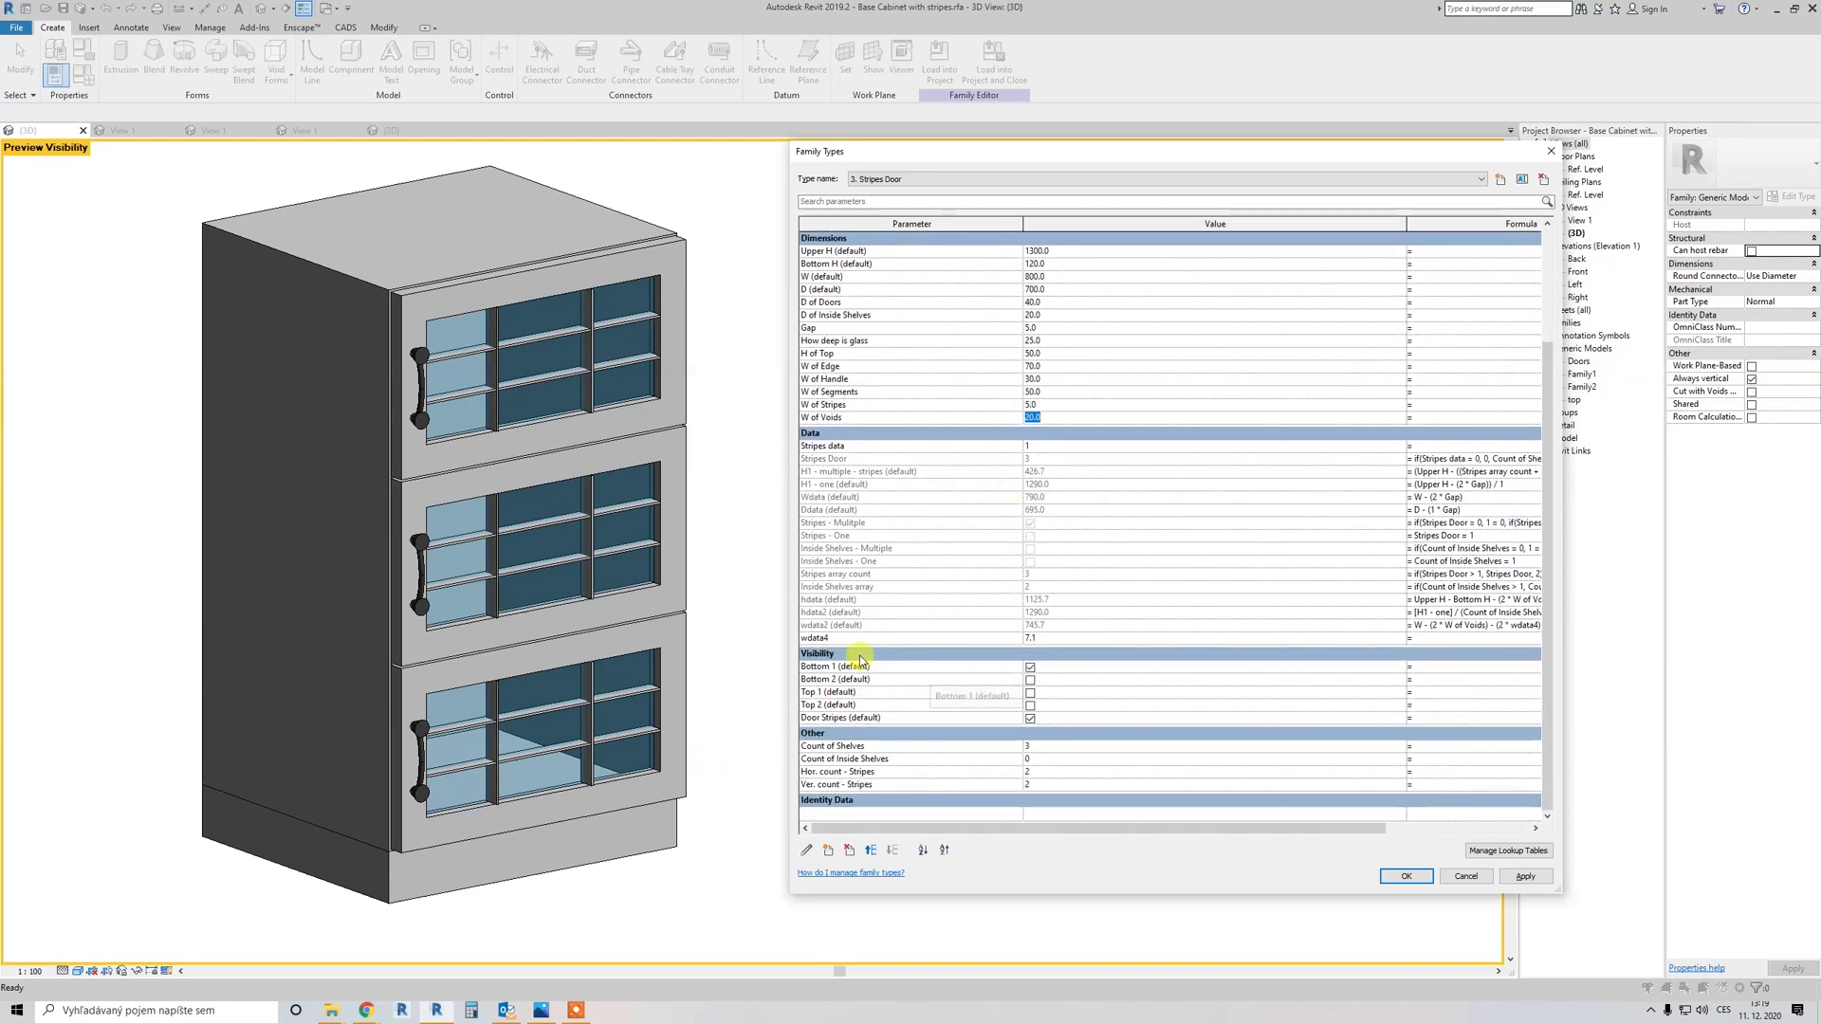
{"action": "left_click", "coordinate": [1031, 667]}
{"action": "left_click", "coordinate": [1030, 680]}
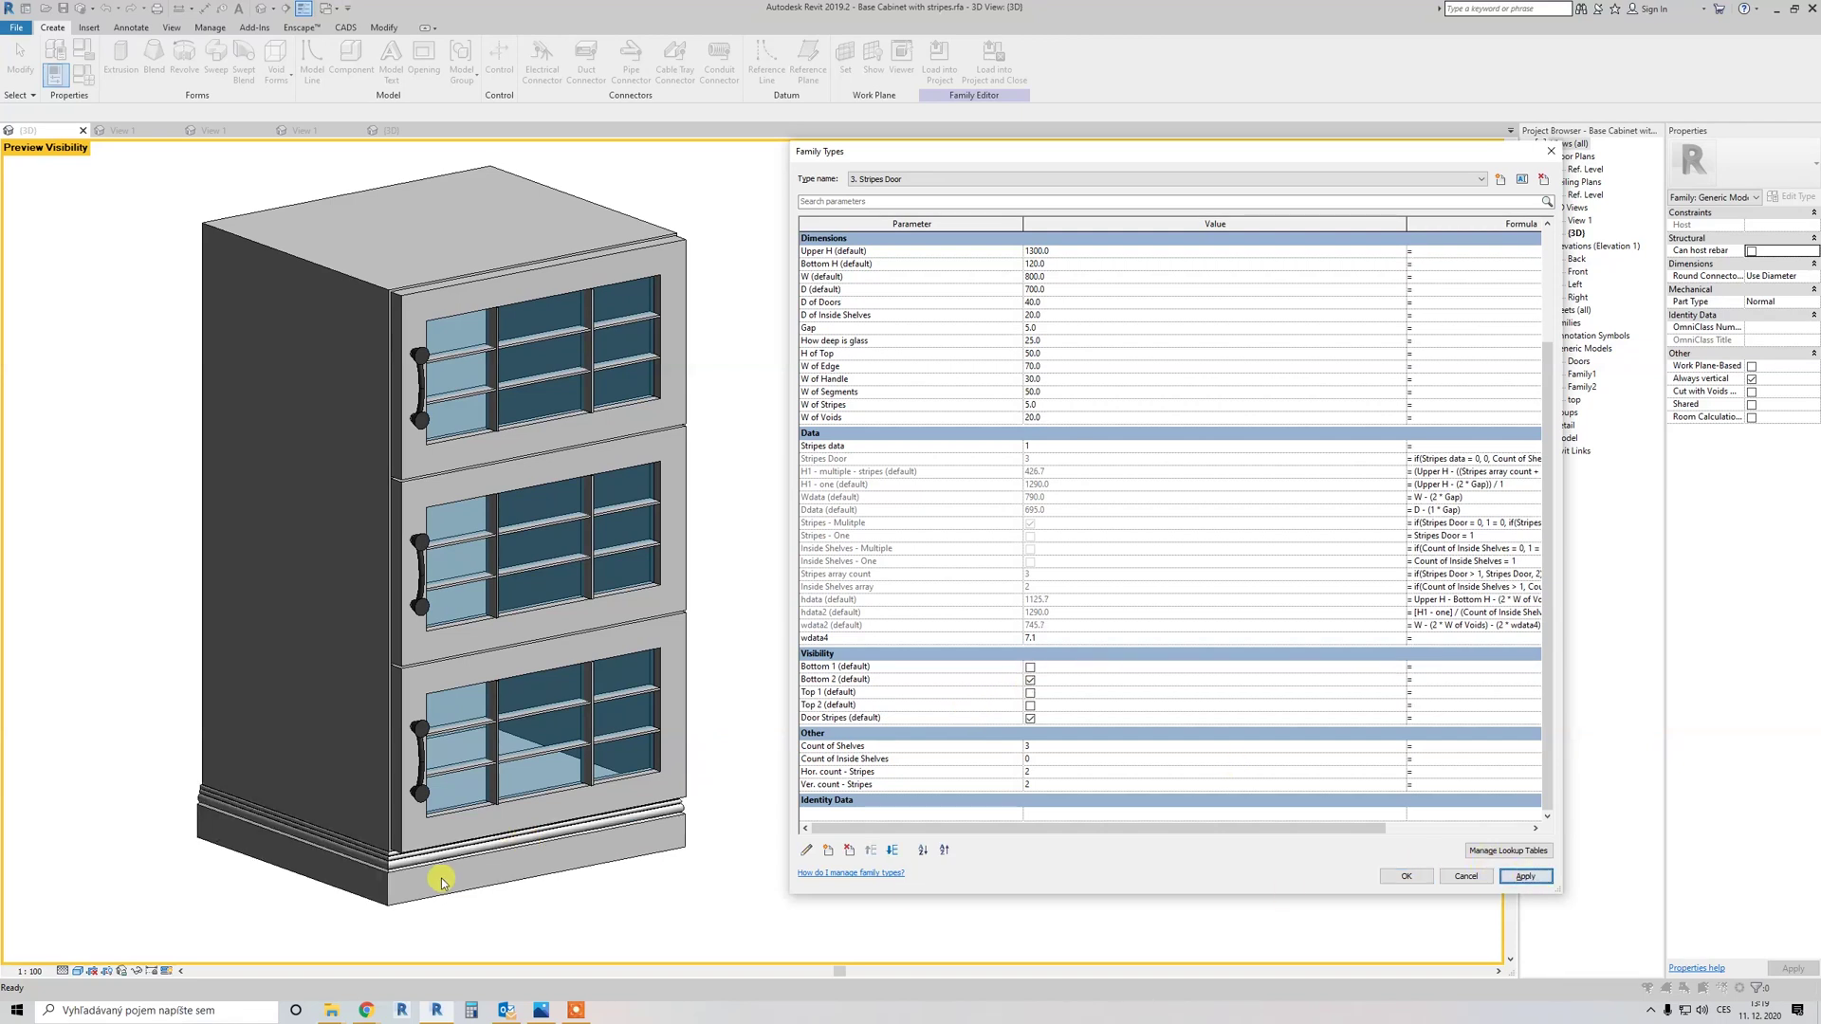
Step: Turn off Bottom 2, turn on Top 1, and apply the visibility changes
{"action": "left_click", "coordinate": [1030, 680]}
{"action": "left_click", "coordinate": [1030, 692]}
{"action": "left_click", "coordinate": [1523, 876]}
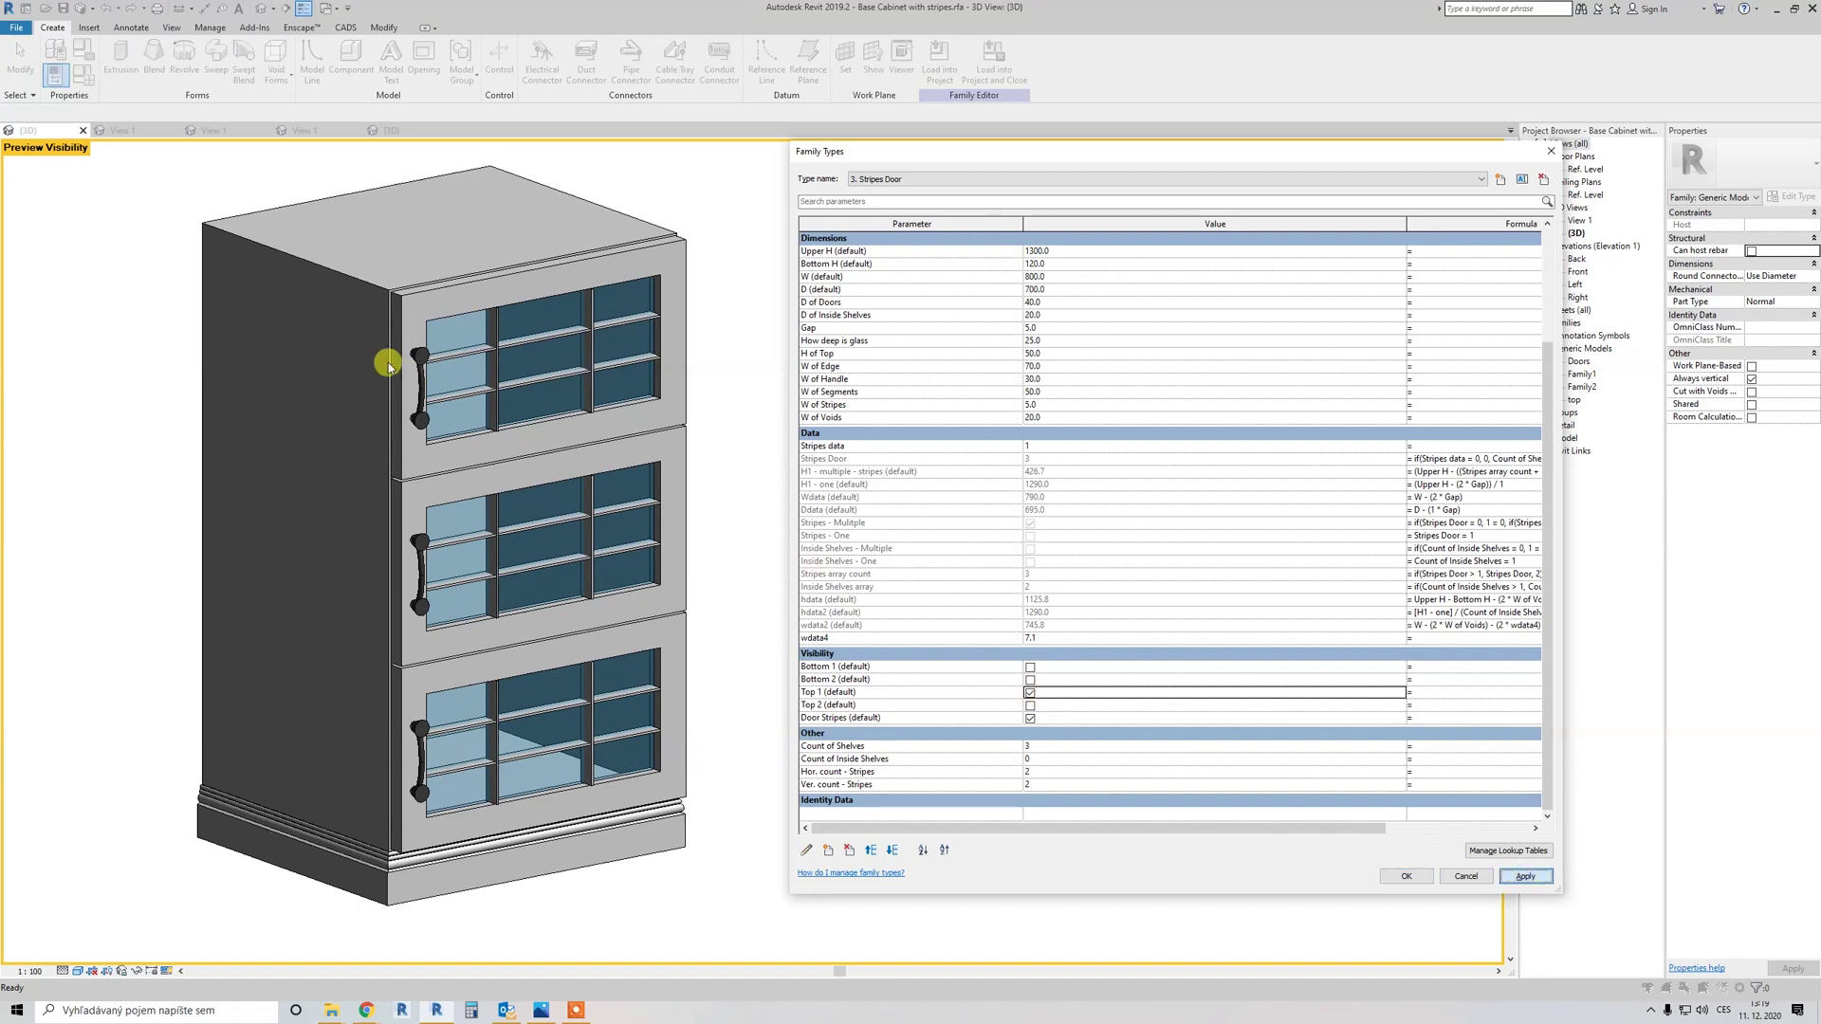
Step: Set H of Top to 60 and apply it to the cabinet's crown
{"action": "scroll", "coordinate": [1051, 433], "scroll_direction": "up", "scroll_amount": 2}
{"action": "scroll", "coordinate": [1053, 434], "scroll_direction": "up", "scroll_amount": 1}
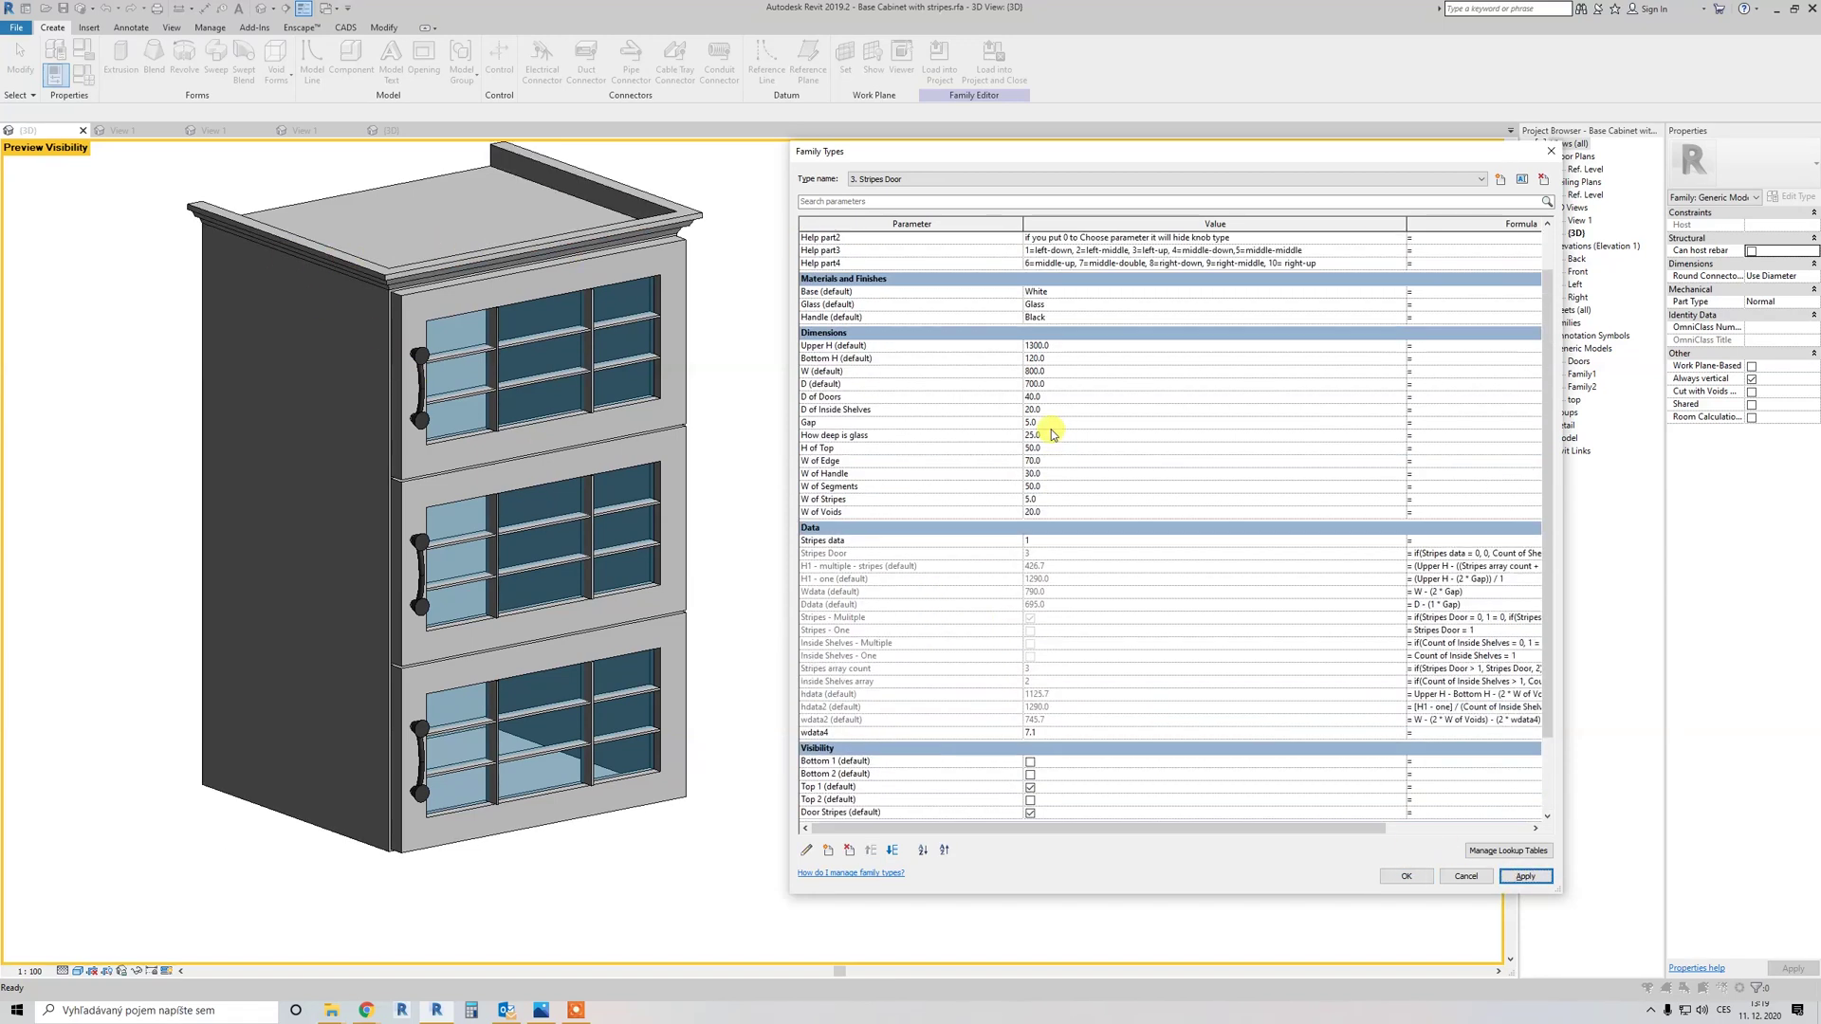
{"action": "left_click", "coordinate": [1060, 448]}
{"action": "type", "text": "60"}
{"action": "left_click", "coordinate": [1521, 873]}
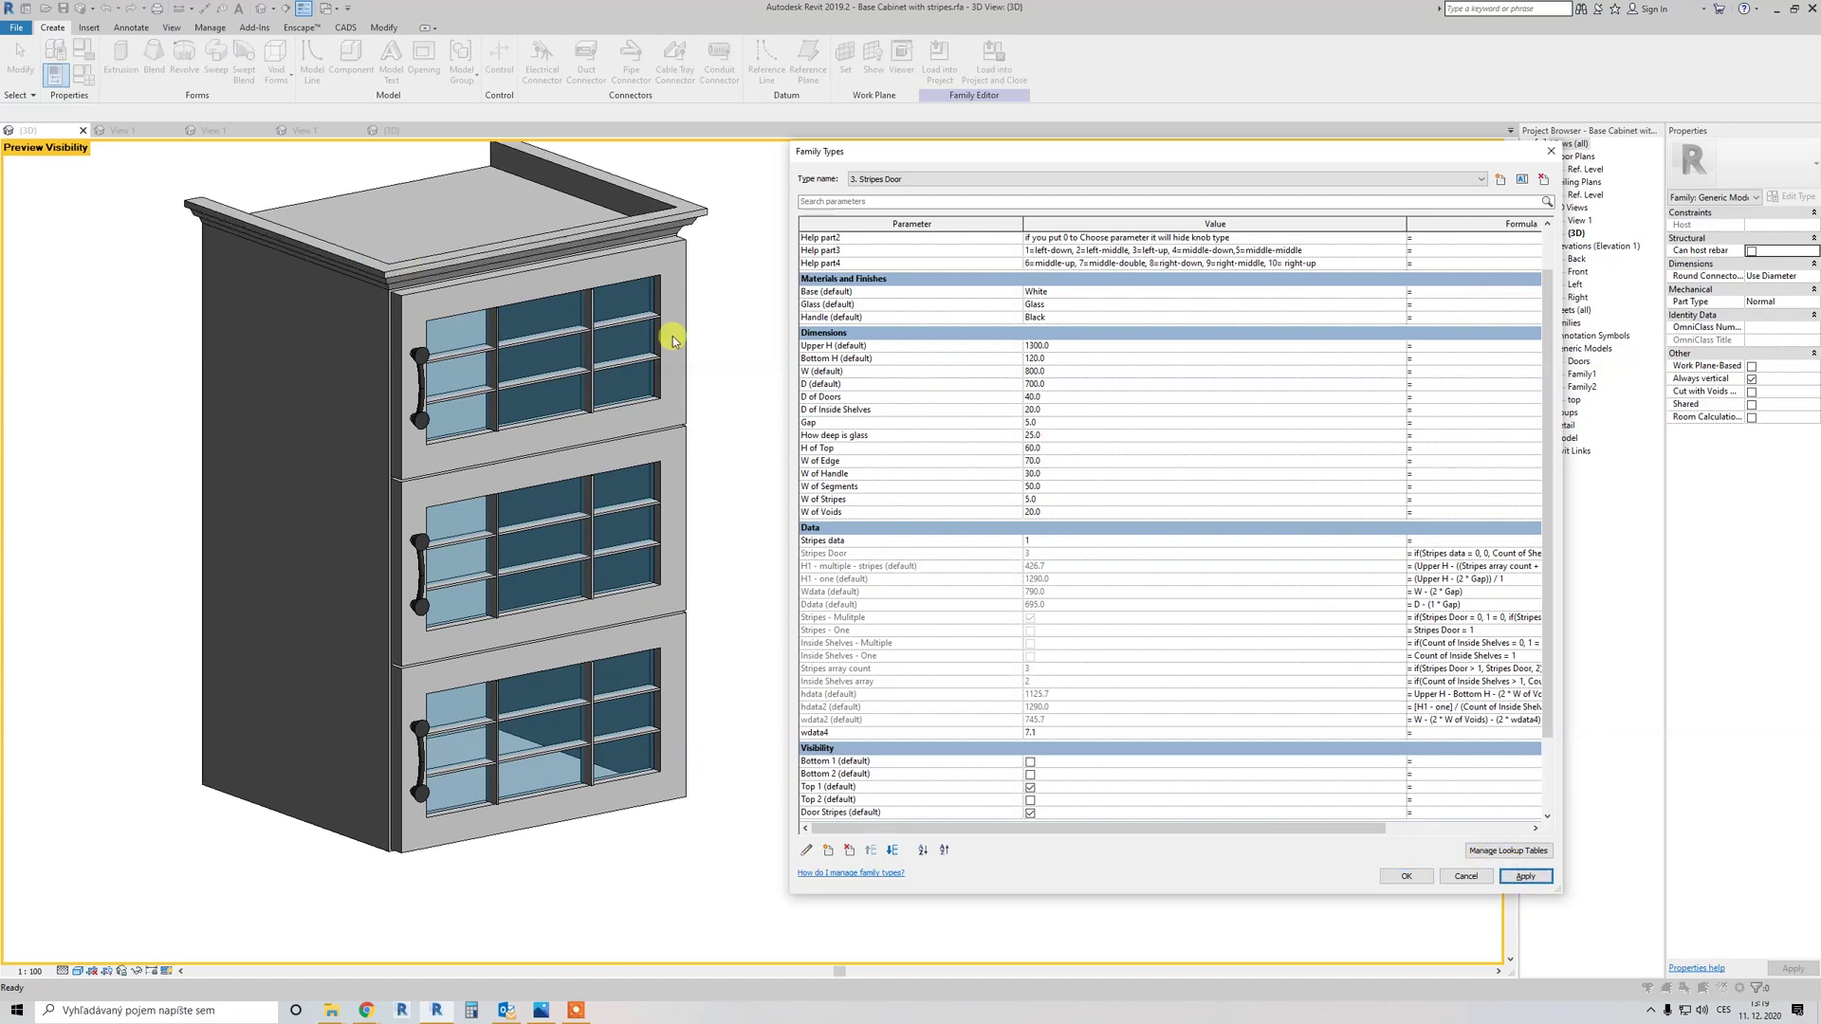
Step: Replace Top 1 with Top 2 in the visibility parameters and set H of Top to 80, applying both changes
{"action": "scroll", "coordinate": [1047, 721], "scroll_direction": "down", "scroll_amount": 2}
{"action": "left_click", "coordinate": [1032, 721]}
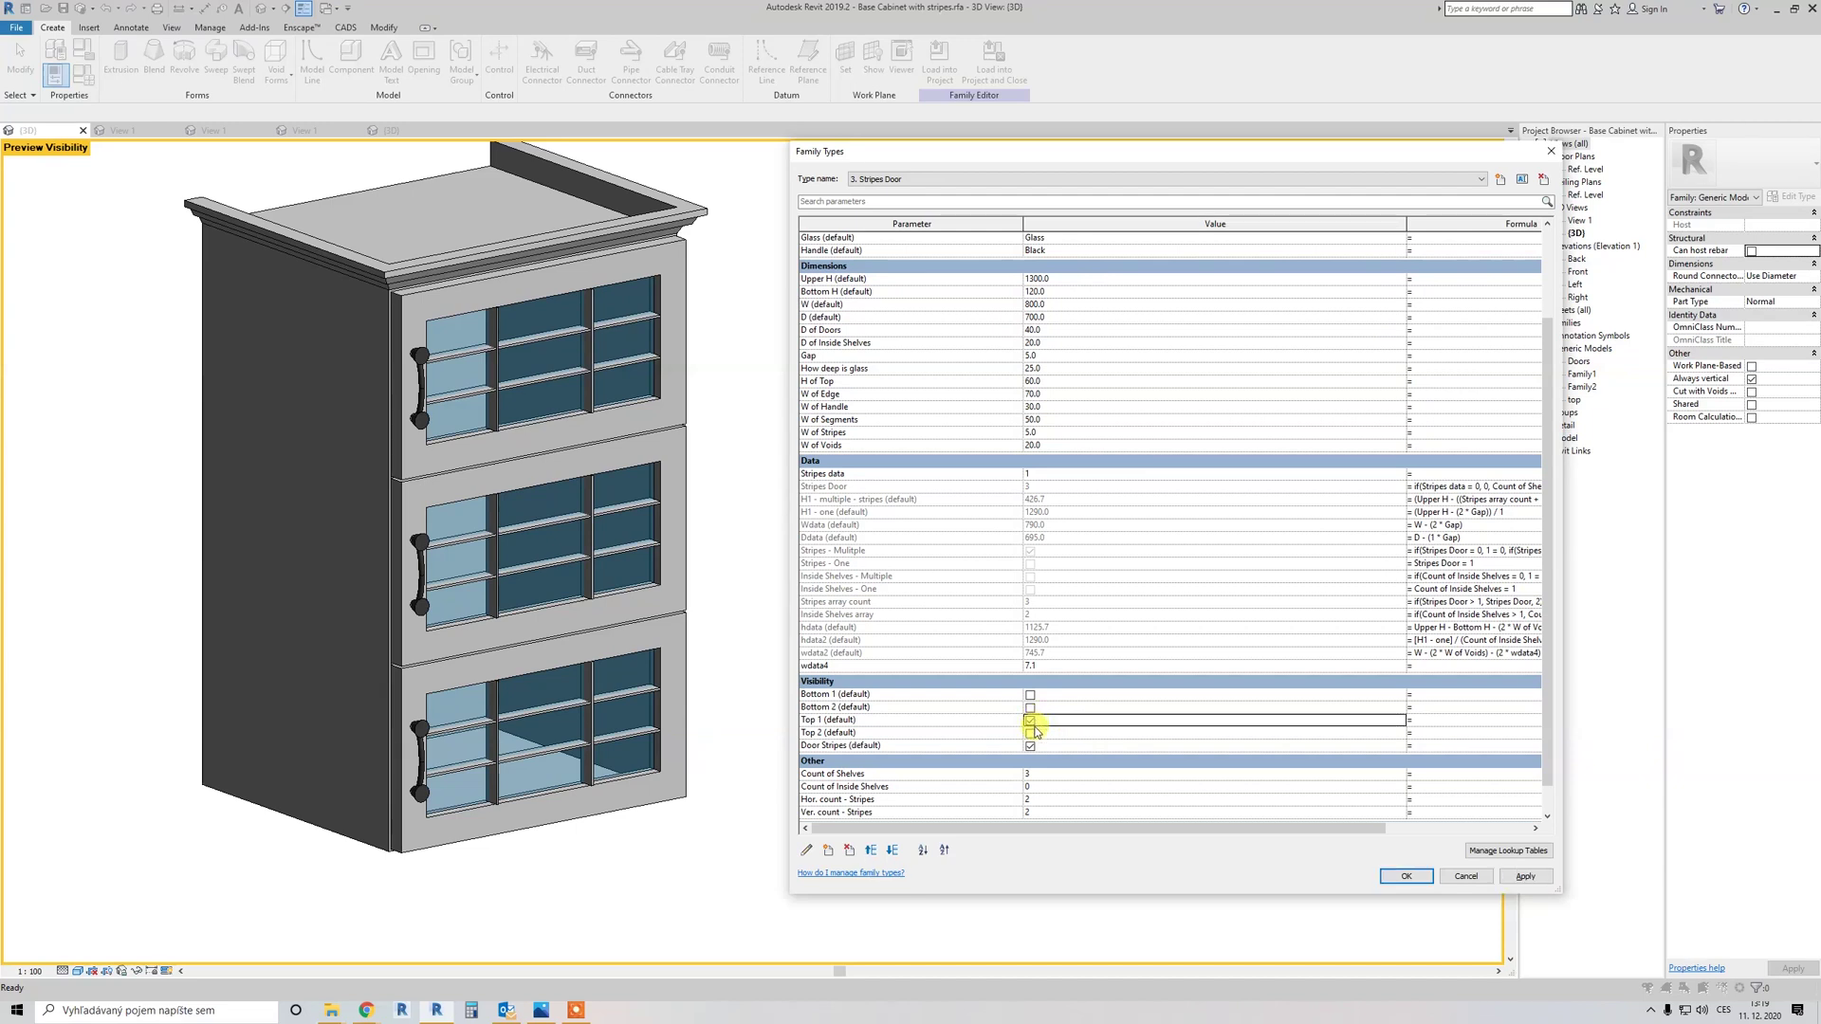
{"action": "left_click", "coordinate": [1030, 733]}
{"action": "left_click", "coordinate": [1525, 875]}
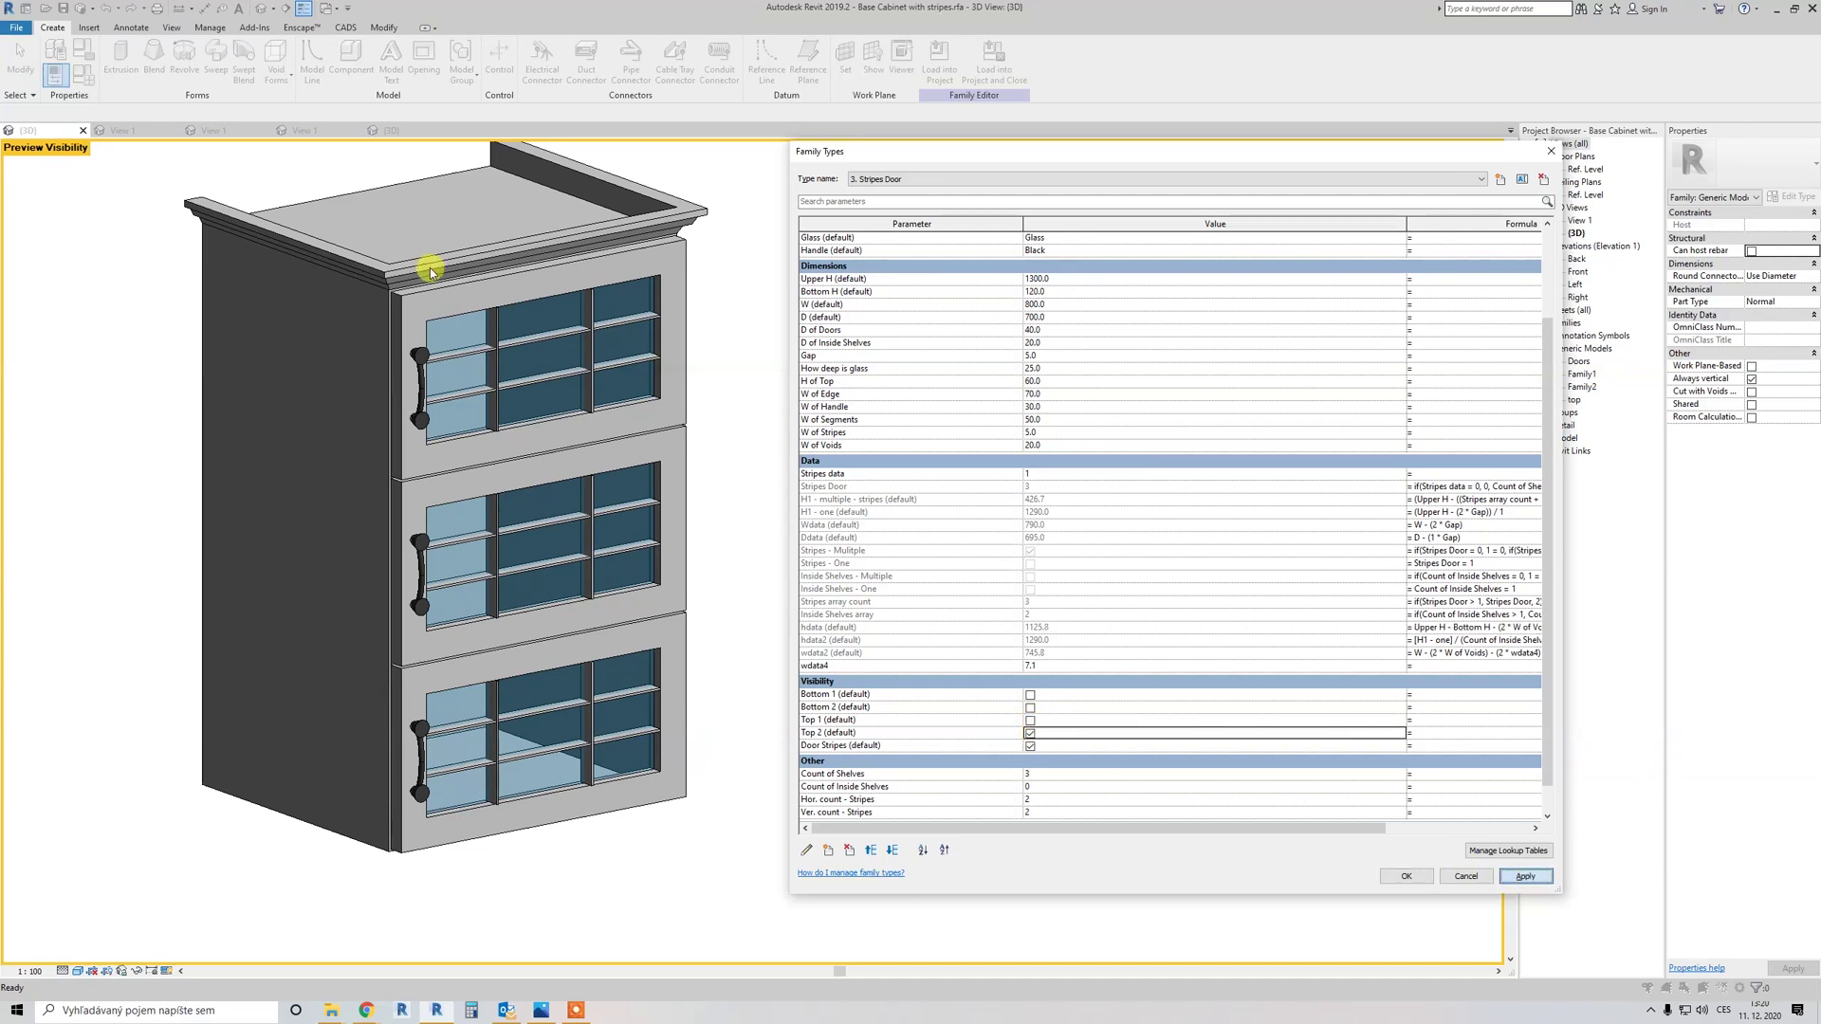
{"action": "left_click", "coordinate": [1055, 381]}
{"action": "type", "text": "80"}
{"action": "left_click", "coordinate": [1525, 876]}
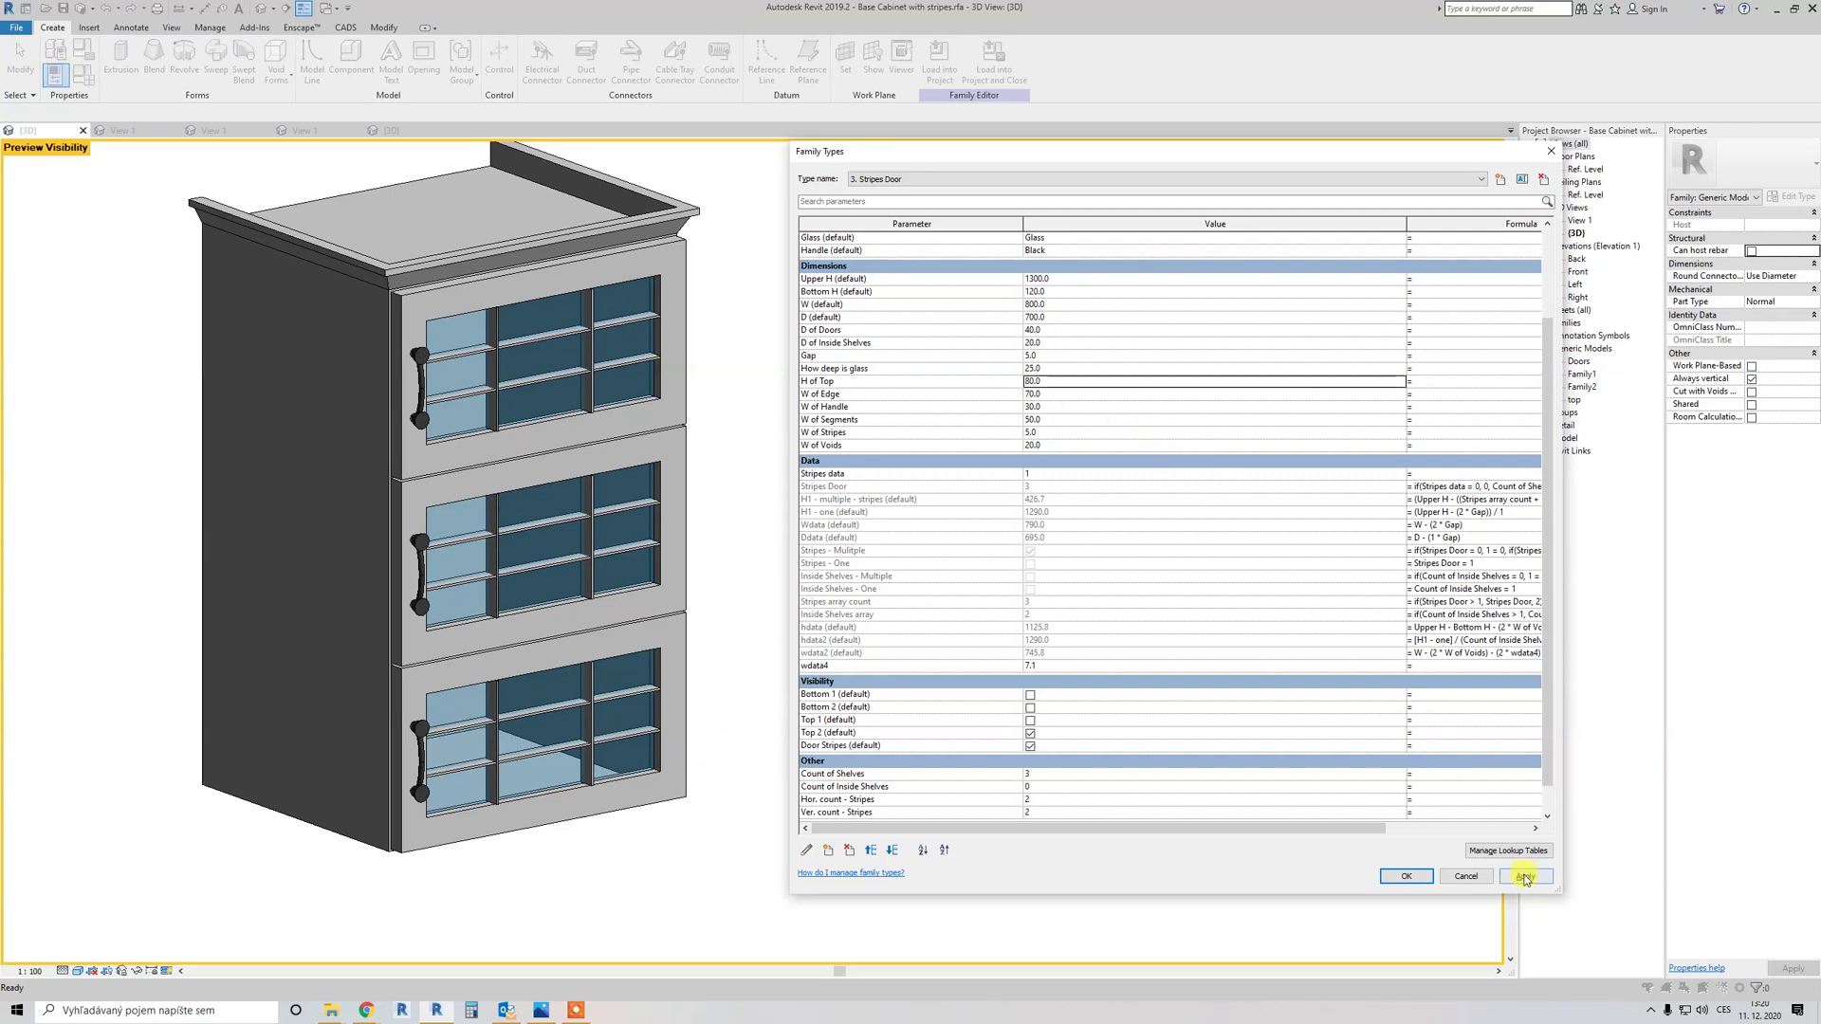
Step: Turn off Top 2 and Door Stripes in the visibility parameters and apply the changes
{"action": "scroll", "coordinate": [1053, 703], "scroll_direction": "down", "scroll_amount": 1}
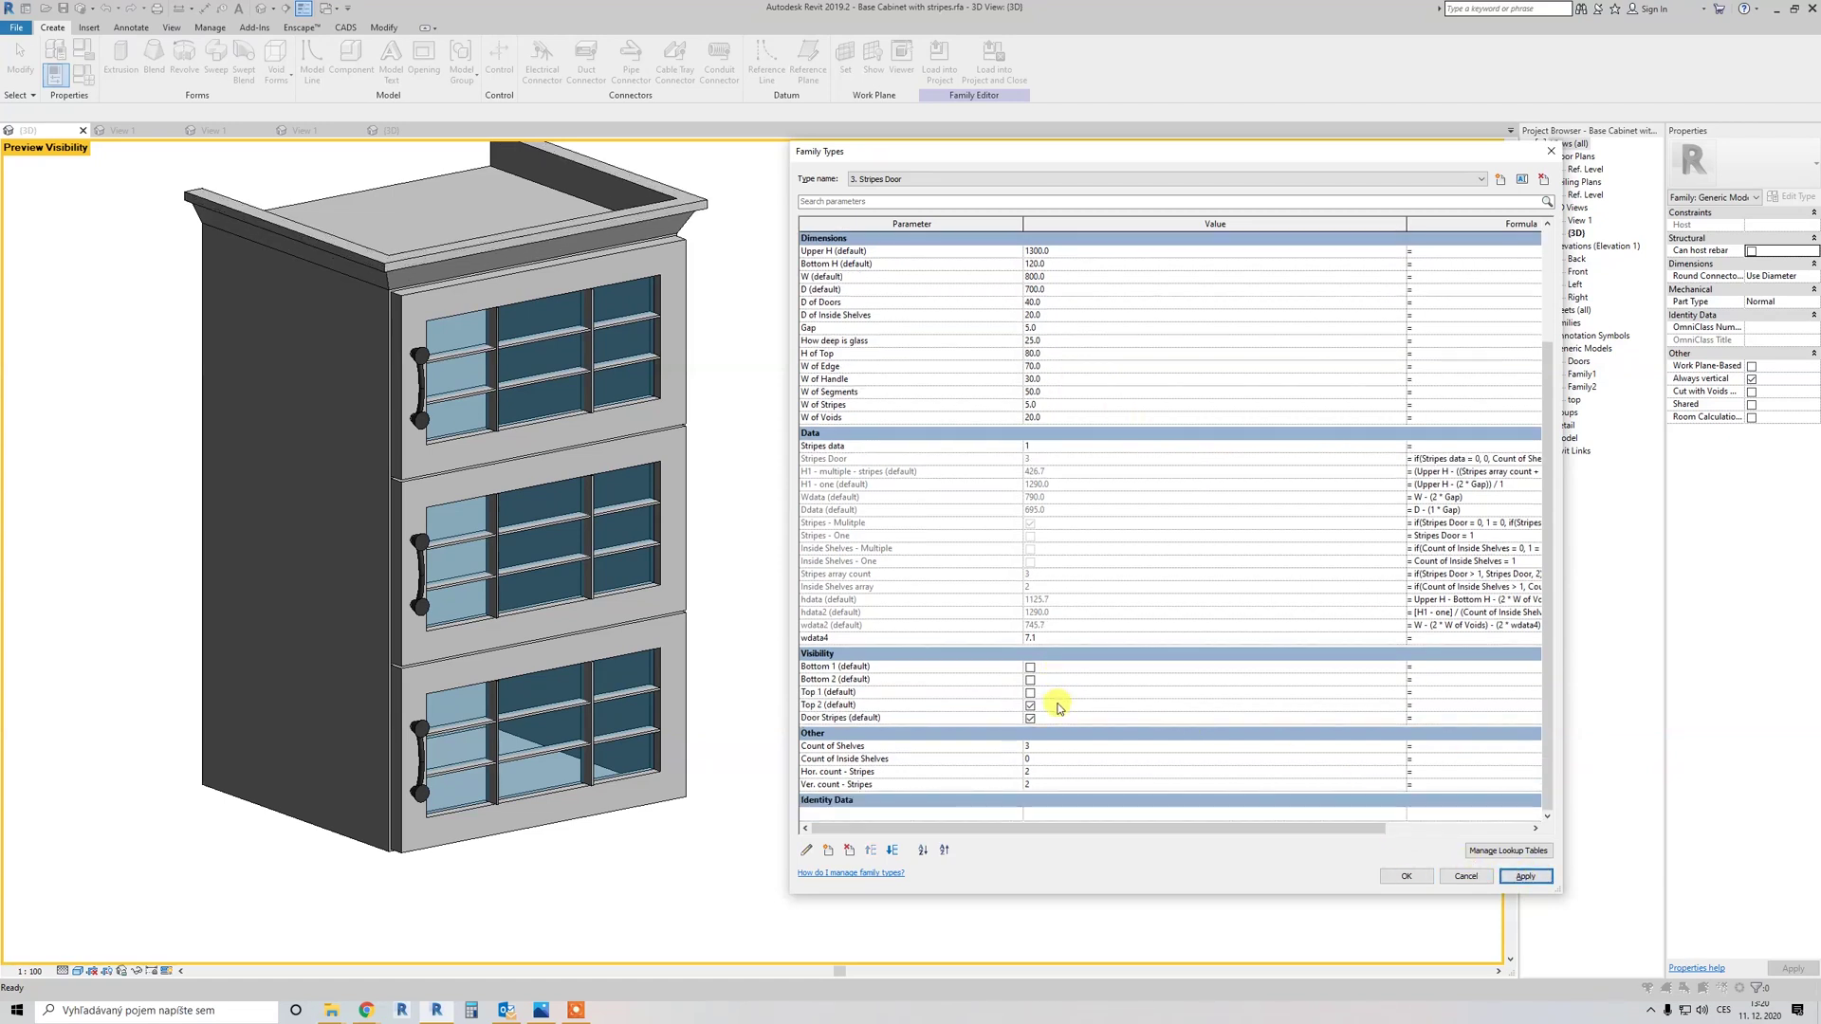
{"action": "left_click", "coordinate": [1031, 707]}
{"action": "left_click", "coordinate": [1031, 719]}
{"action": "left_click", "coordinate": [1524, 876]}
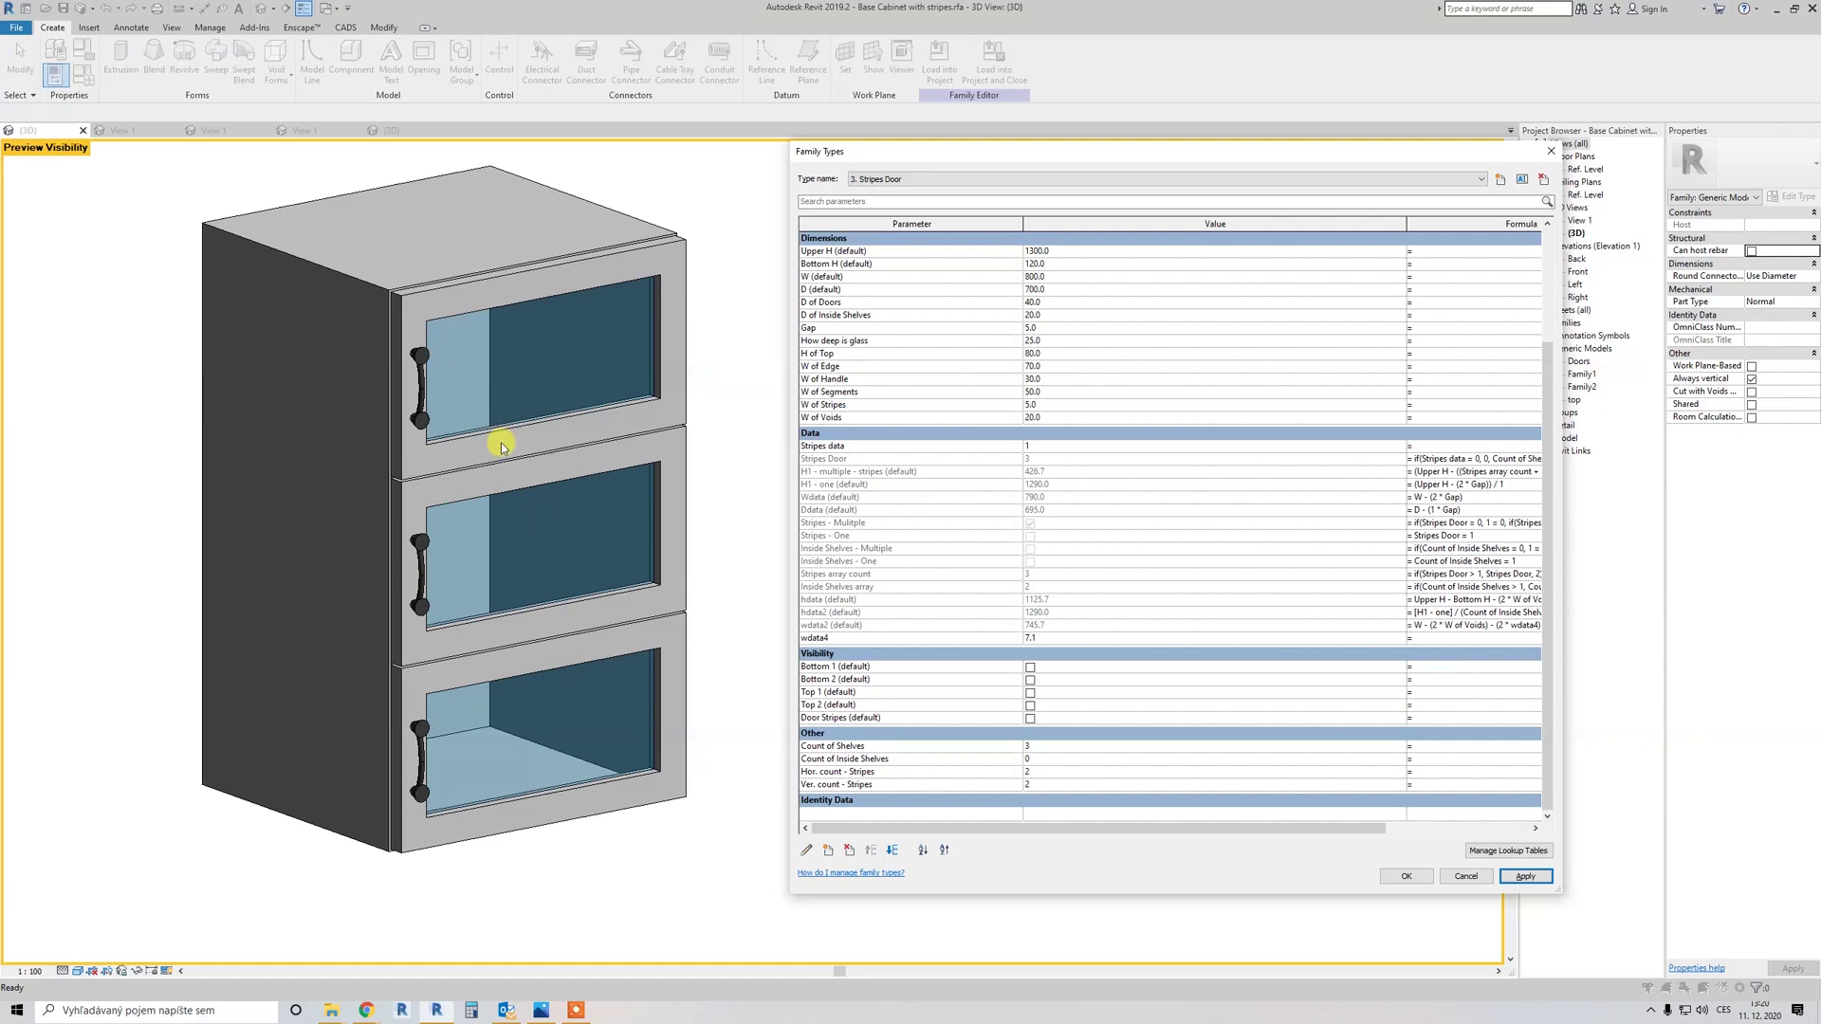
Step: Switch to the Photos app to view the rendered kitchen with the glass-door cabinets
{"action": "left_click", "coordinate": [540, 1010]}
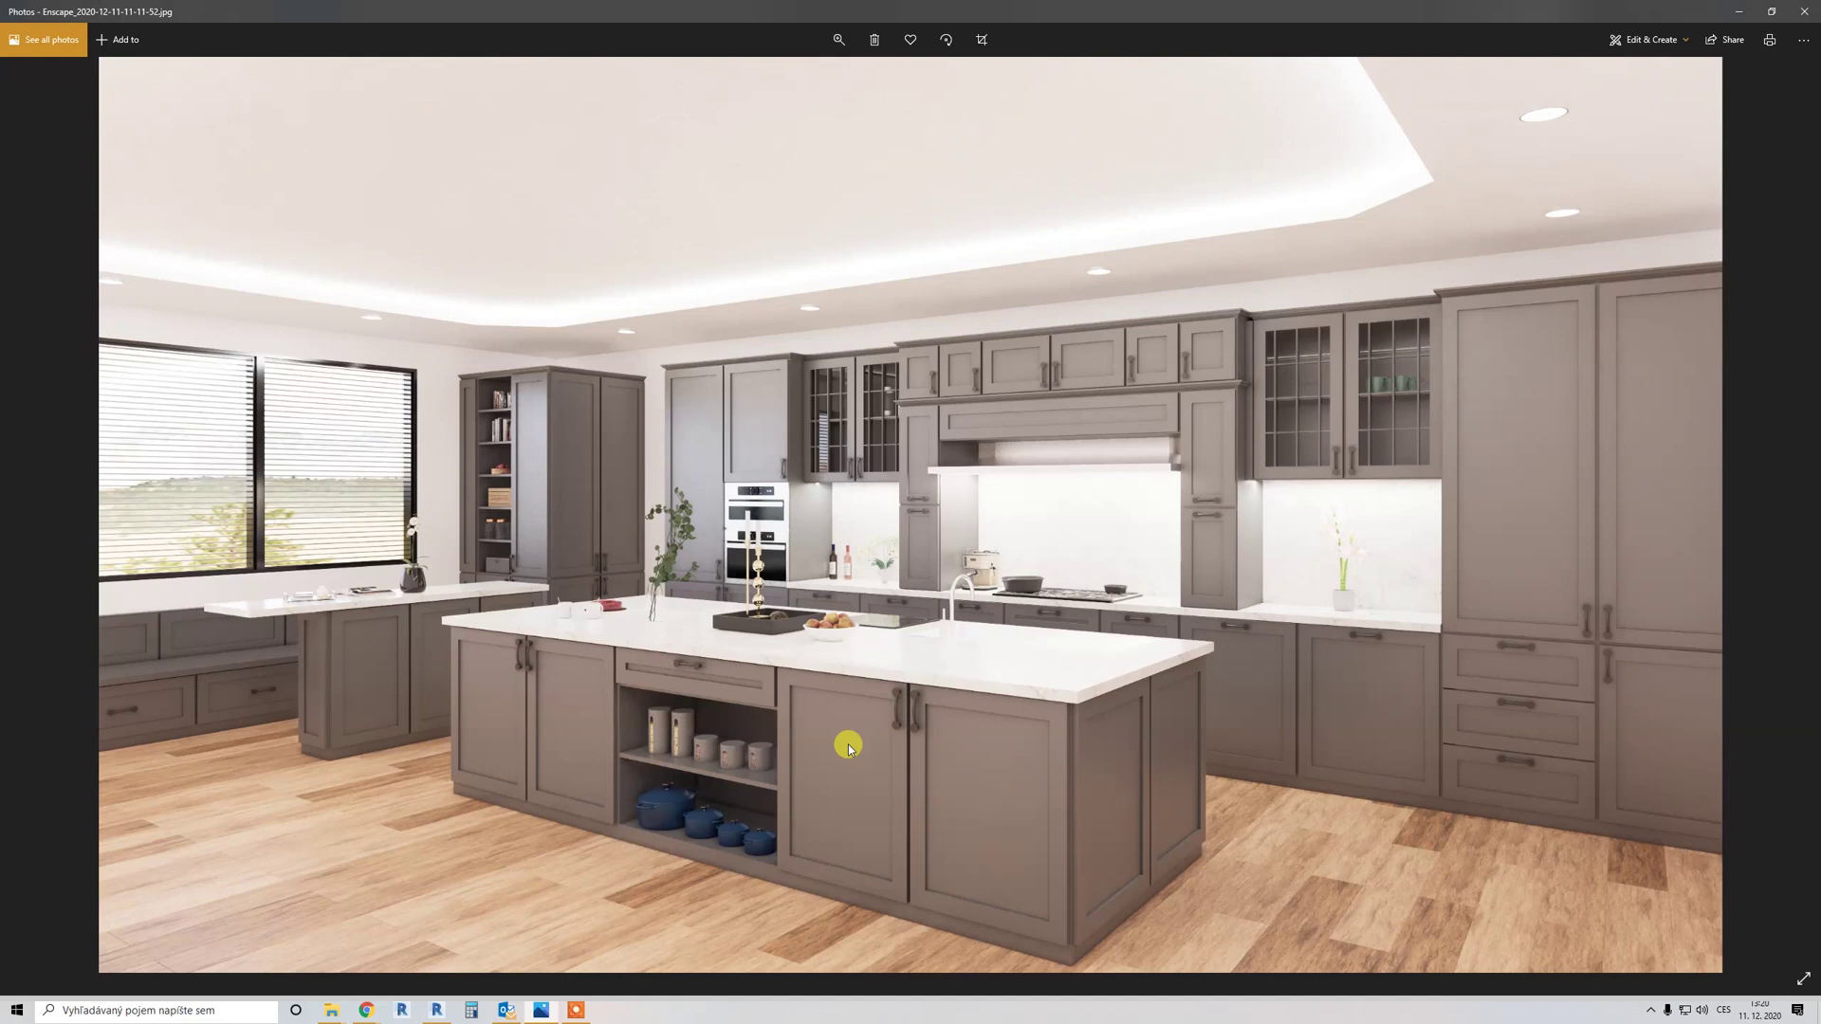
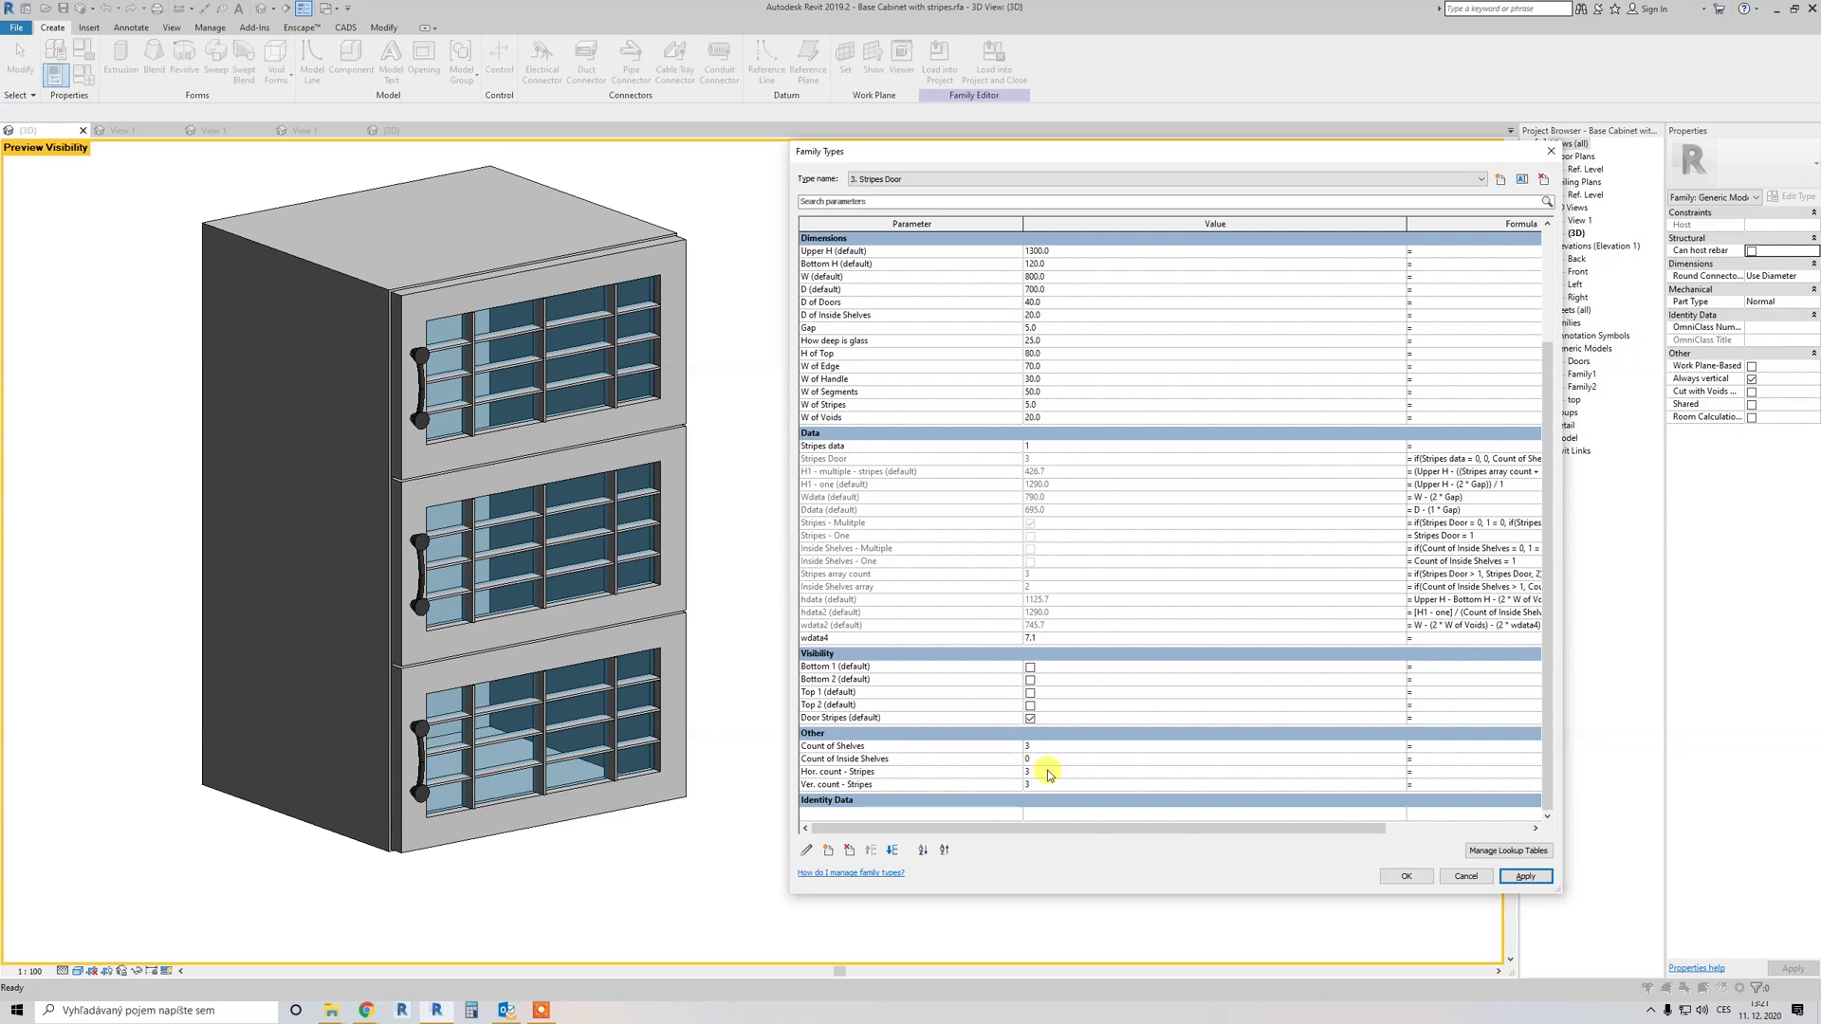
Step: Set Count of Shelves to 0, apply it, and collapse the Other parameter group
{"action": "left_click", "coordinate": [1047, 748]}
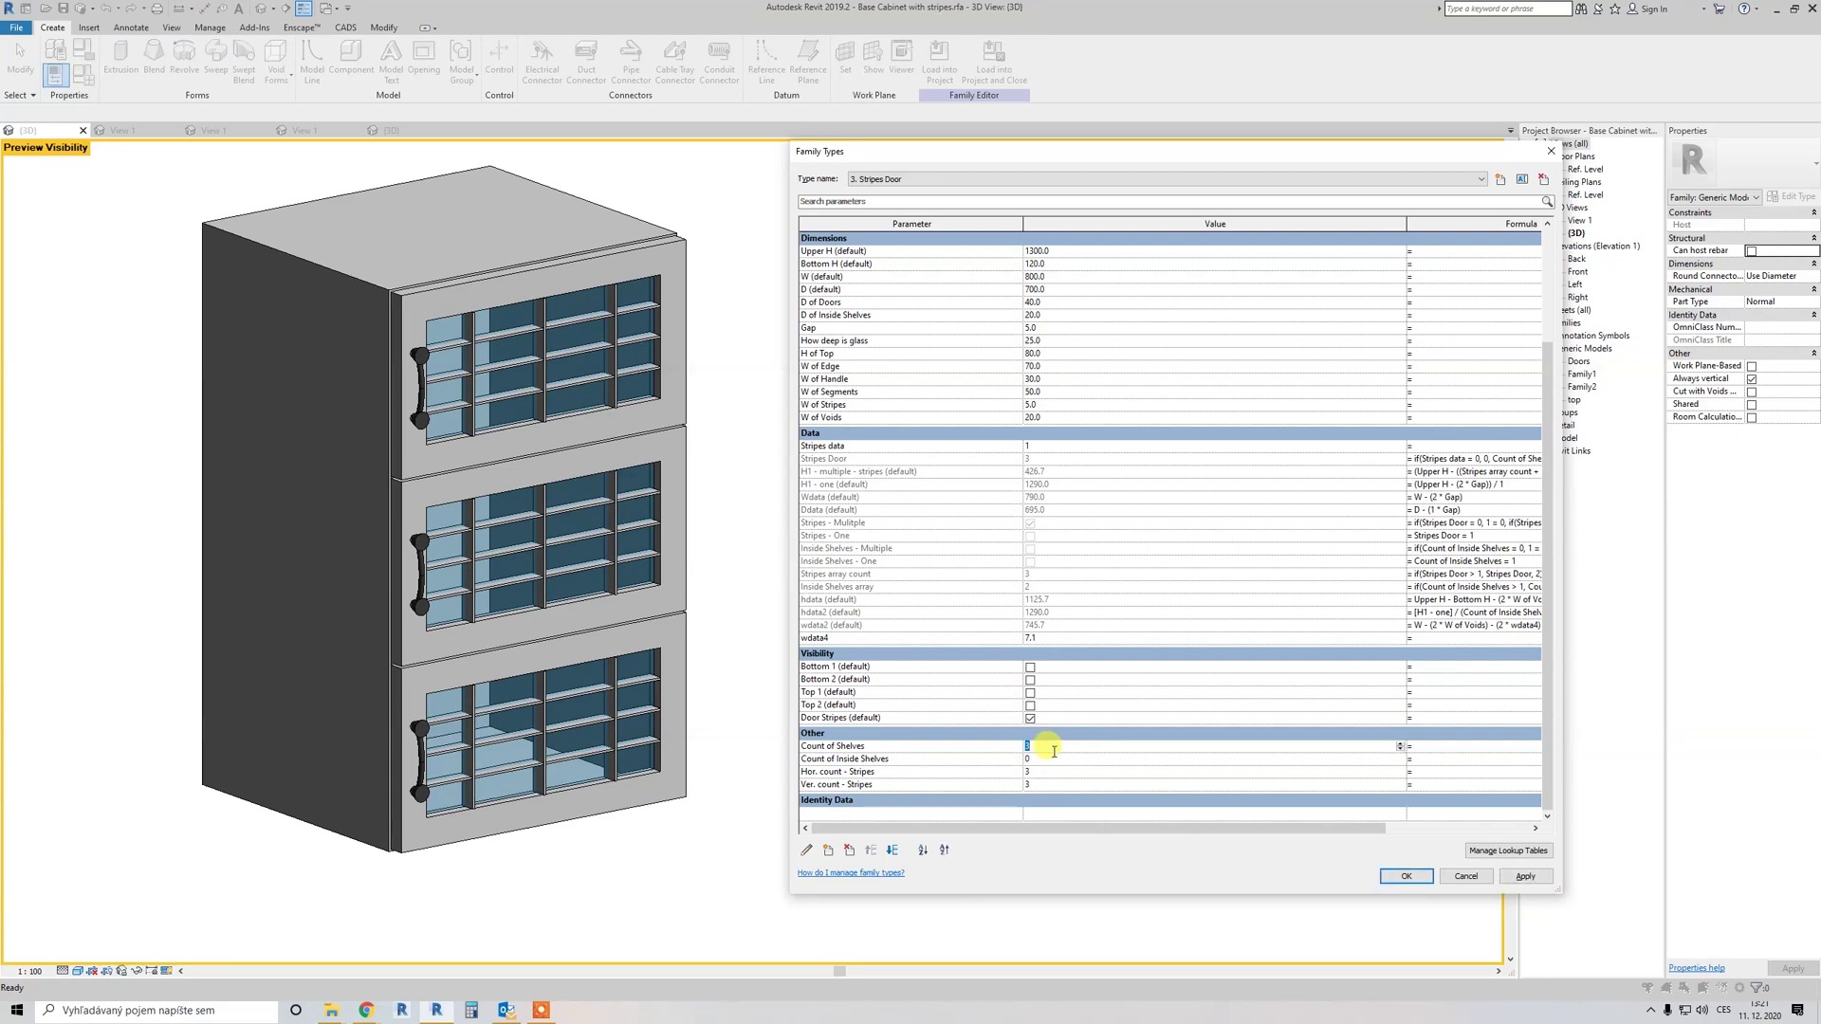
{"action": "type", "text": "0"}
{"action": "left_click", "coordinate": [1523, 877]}
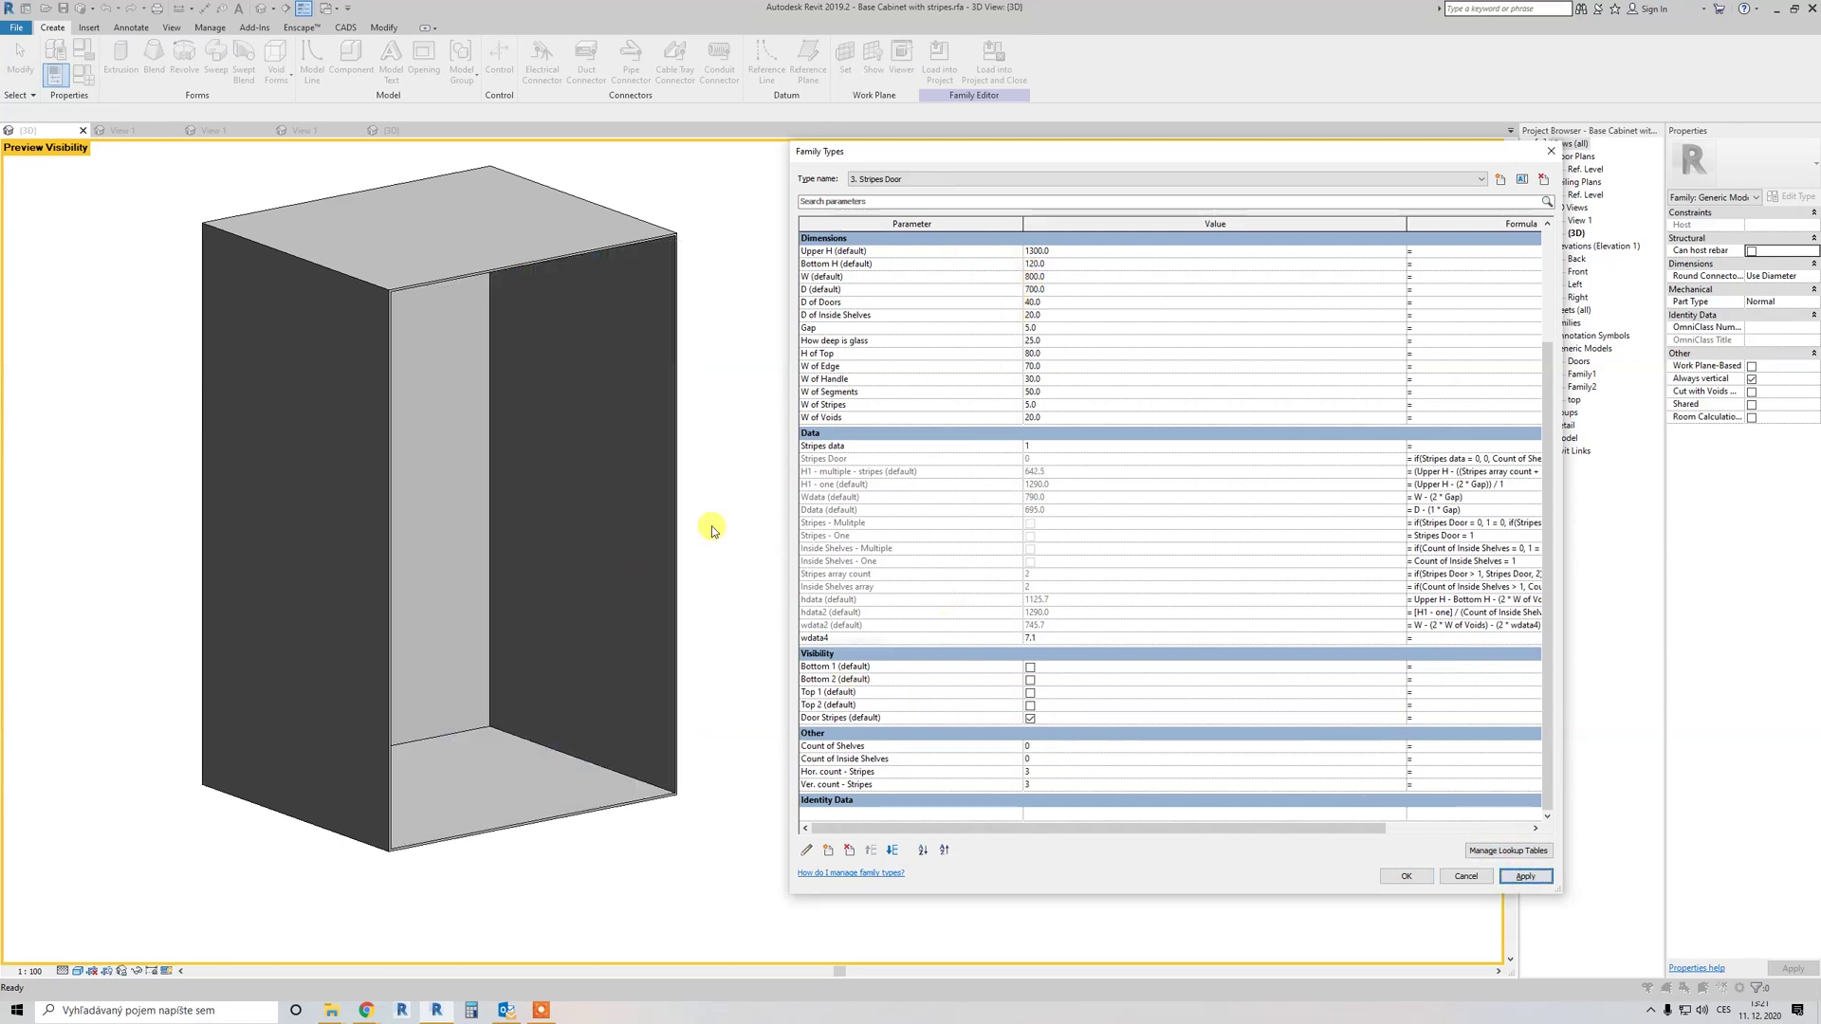
{"action": "left_click", "coordinate": [1044, 734]}
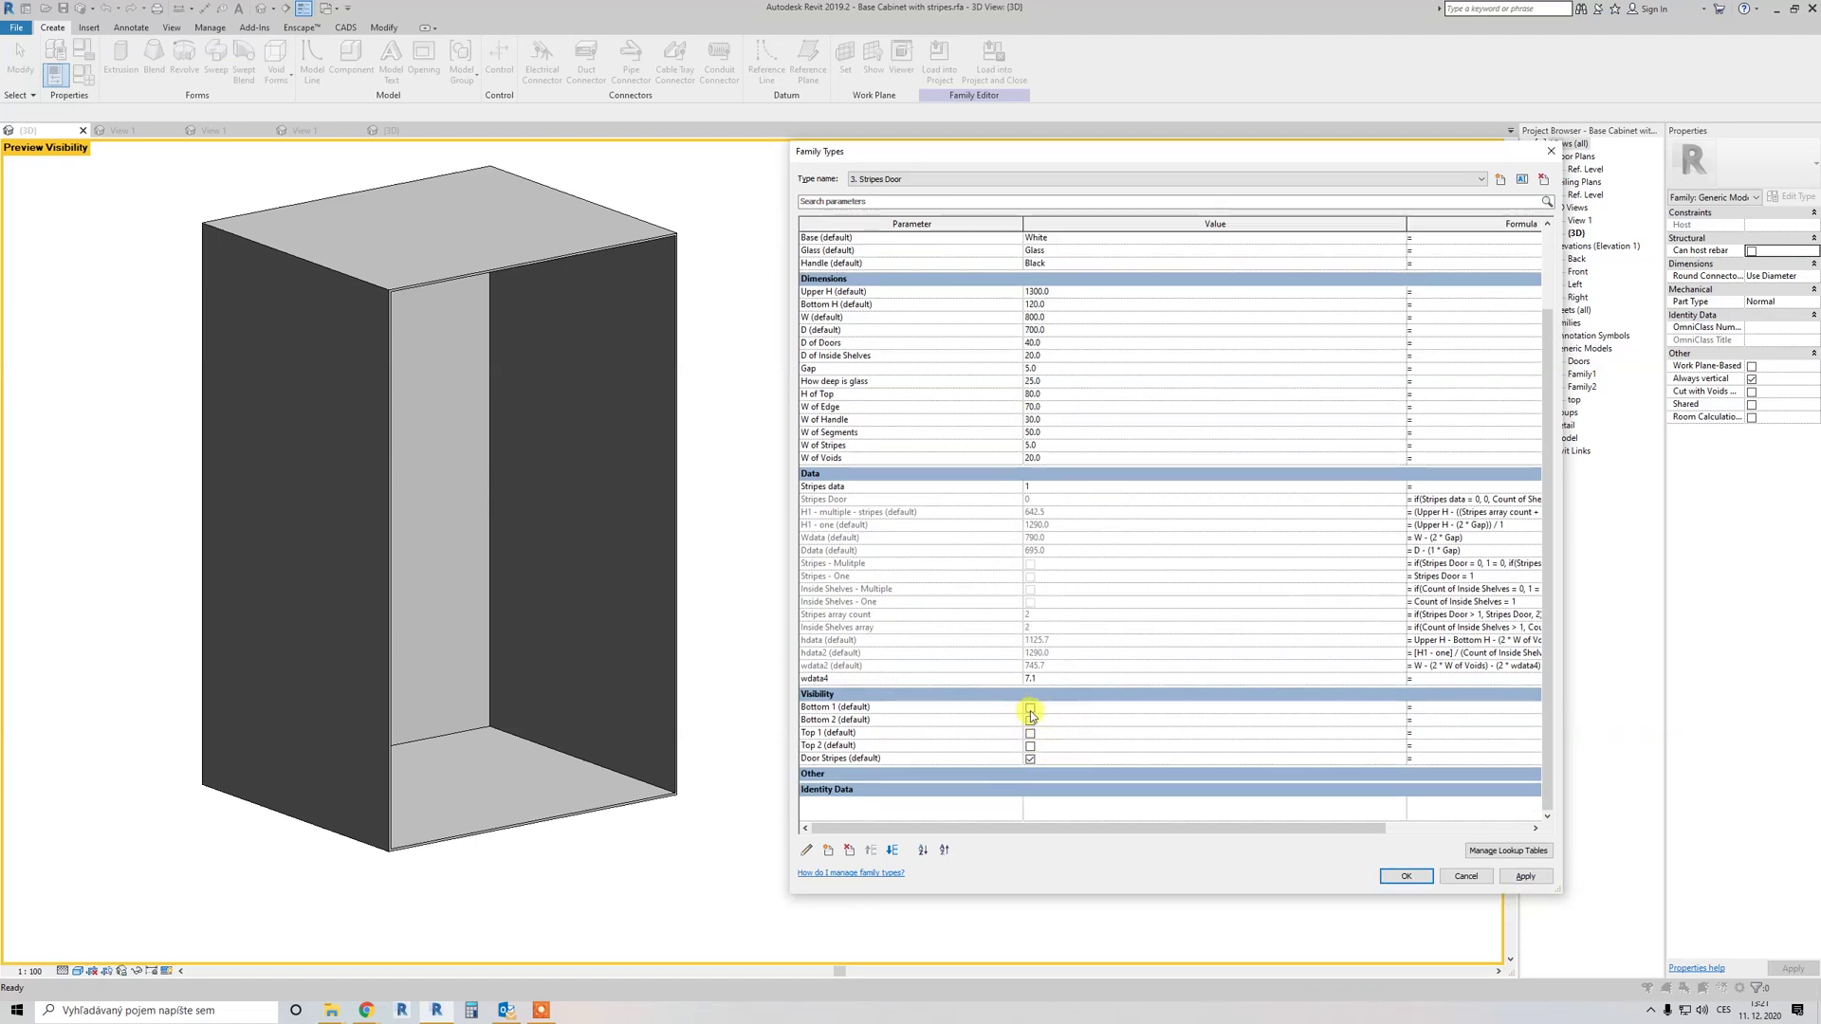
Step: Expand the Other parameter group and apply Count of Shelves values of 1, 2 and 5 in turn
{"action": "left_click", "coordinate": [1030, 774]}
{"action": "left_click", "coordinate": [1038, 747]}
{"action": "left_click", "coordinate": [1524, 875]}
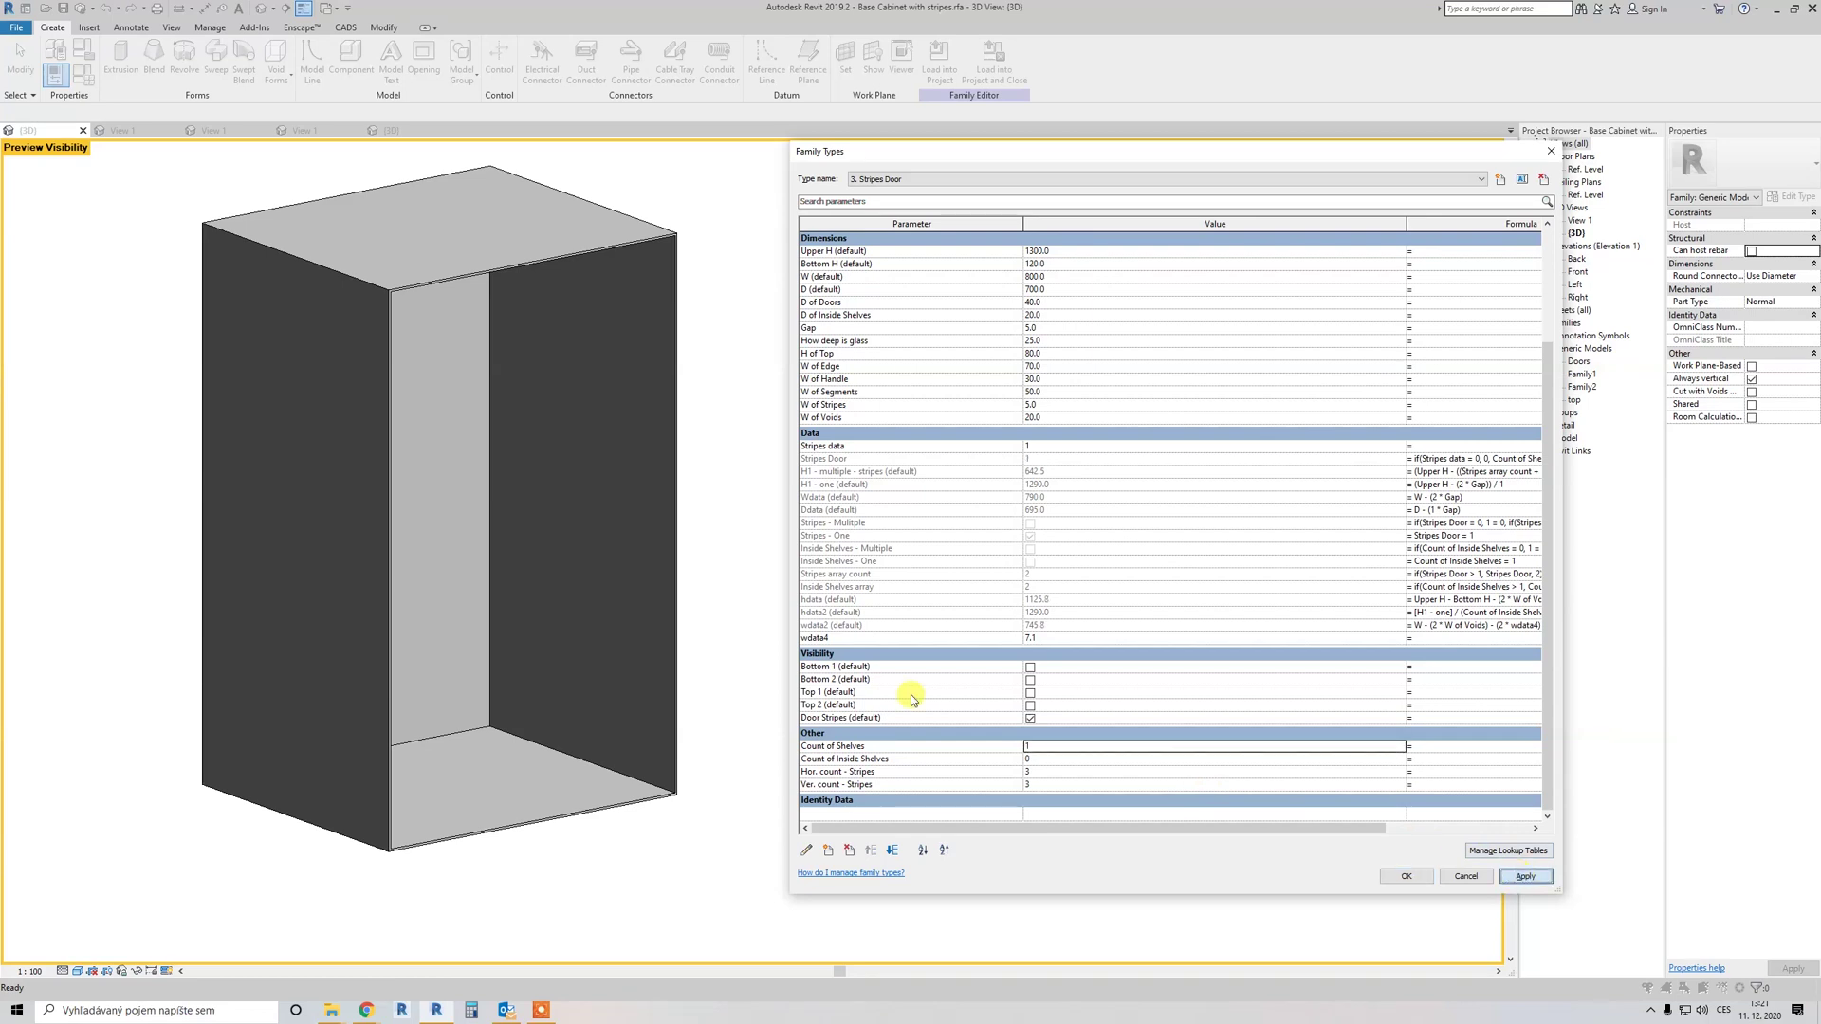
{"action": "left_click", "coordinate": [1046, 747]}
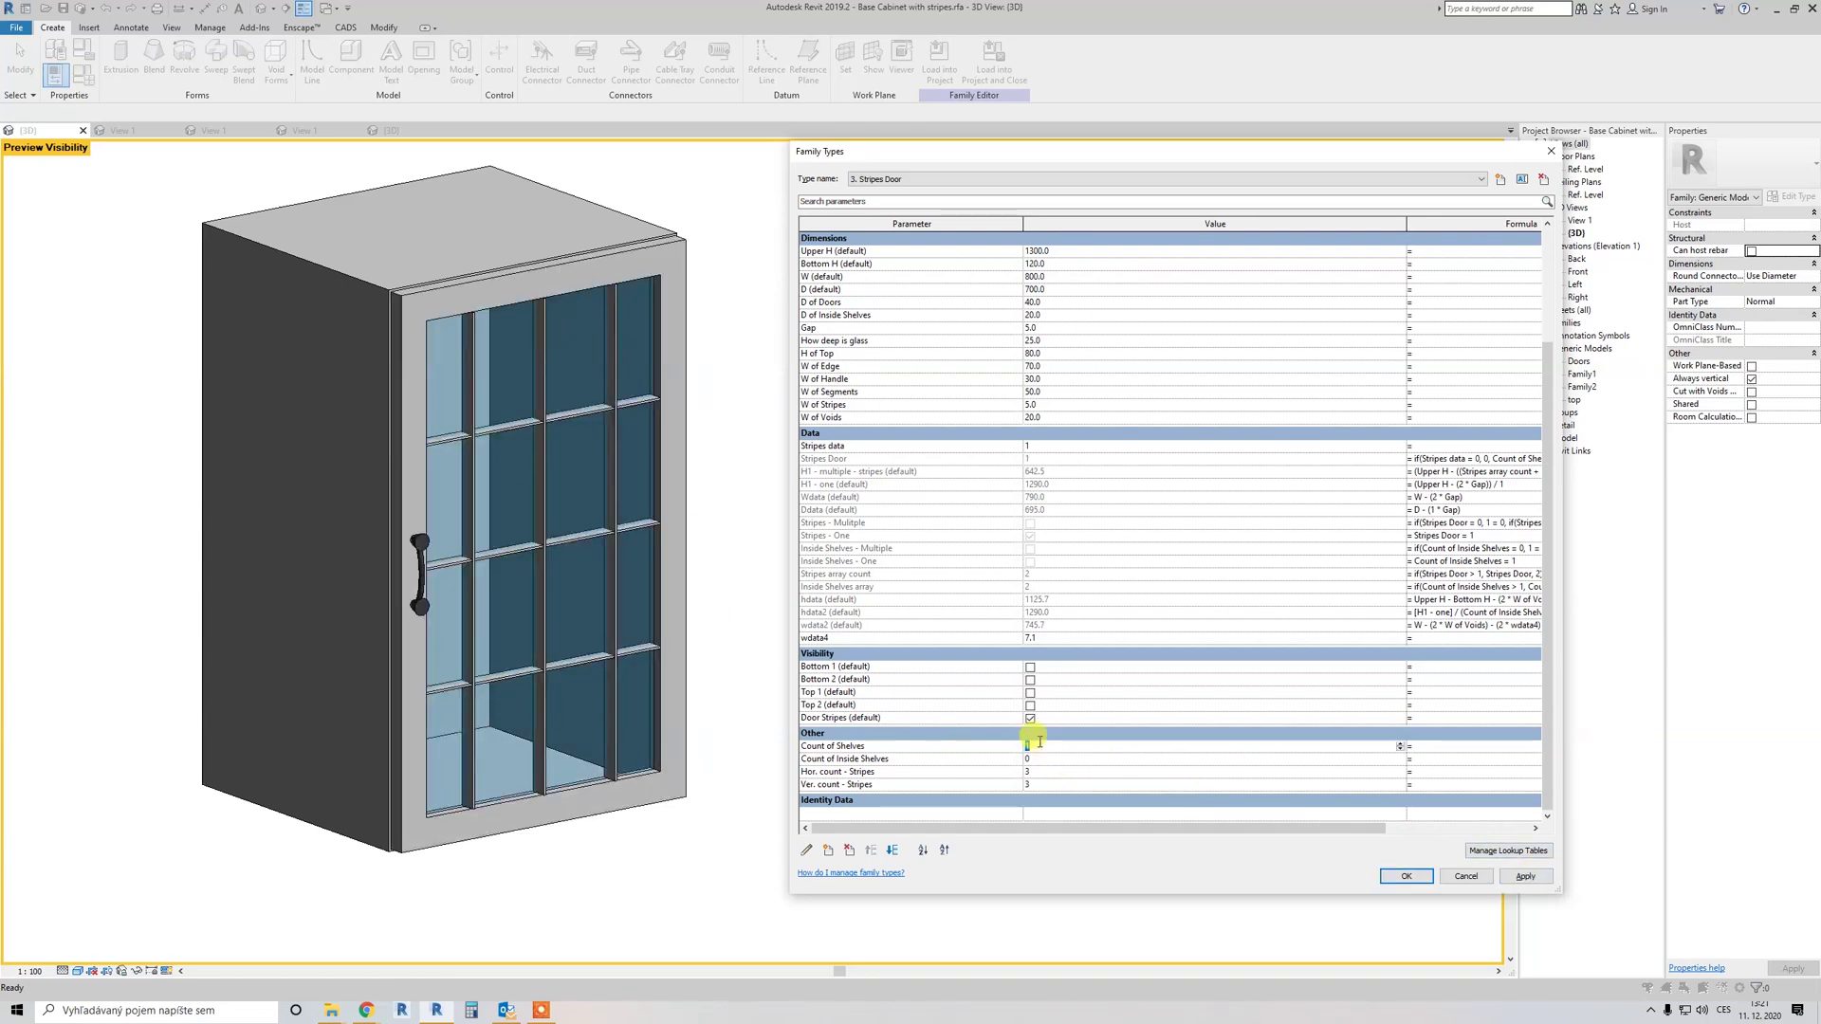
{"action": "type", "text": "2"}
{"action": "left_click", "coordinate": [1524, 875]}
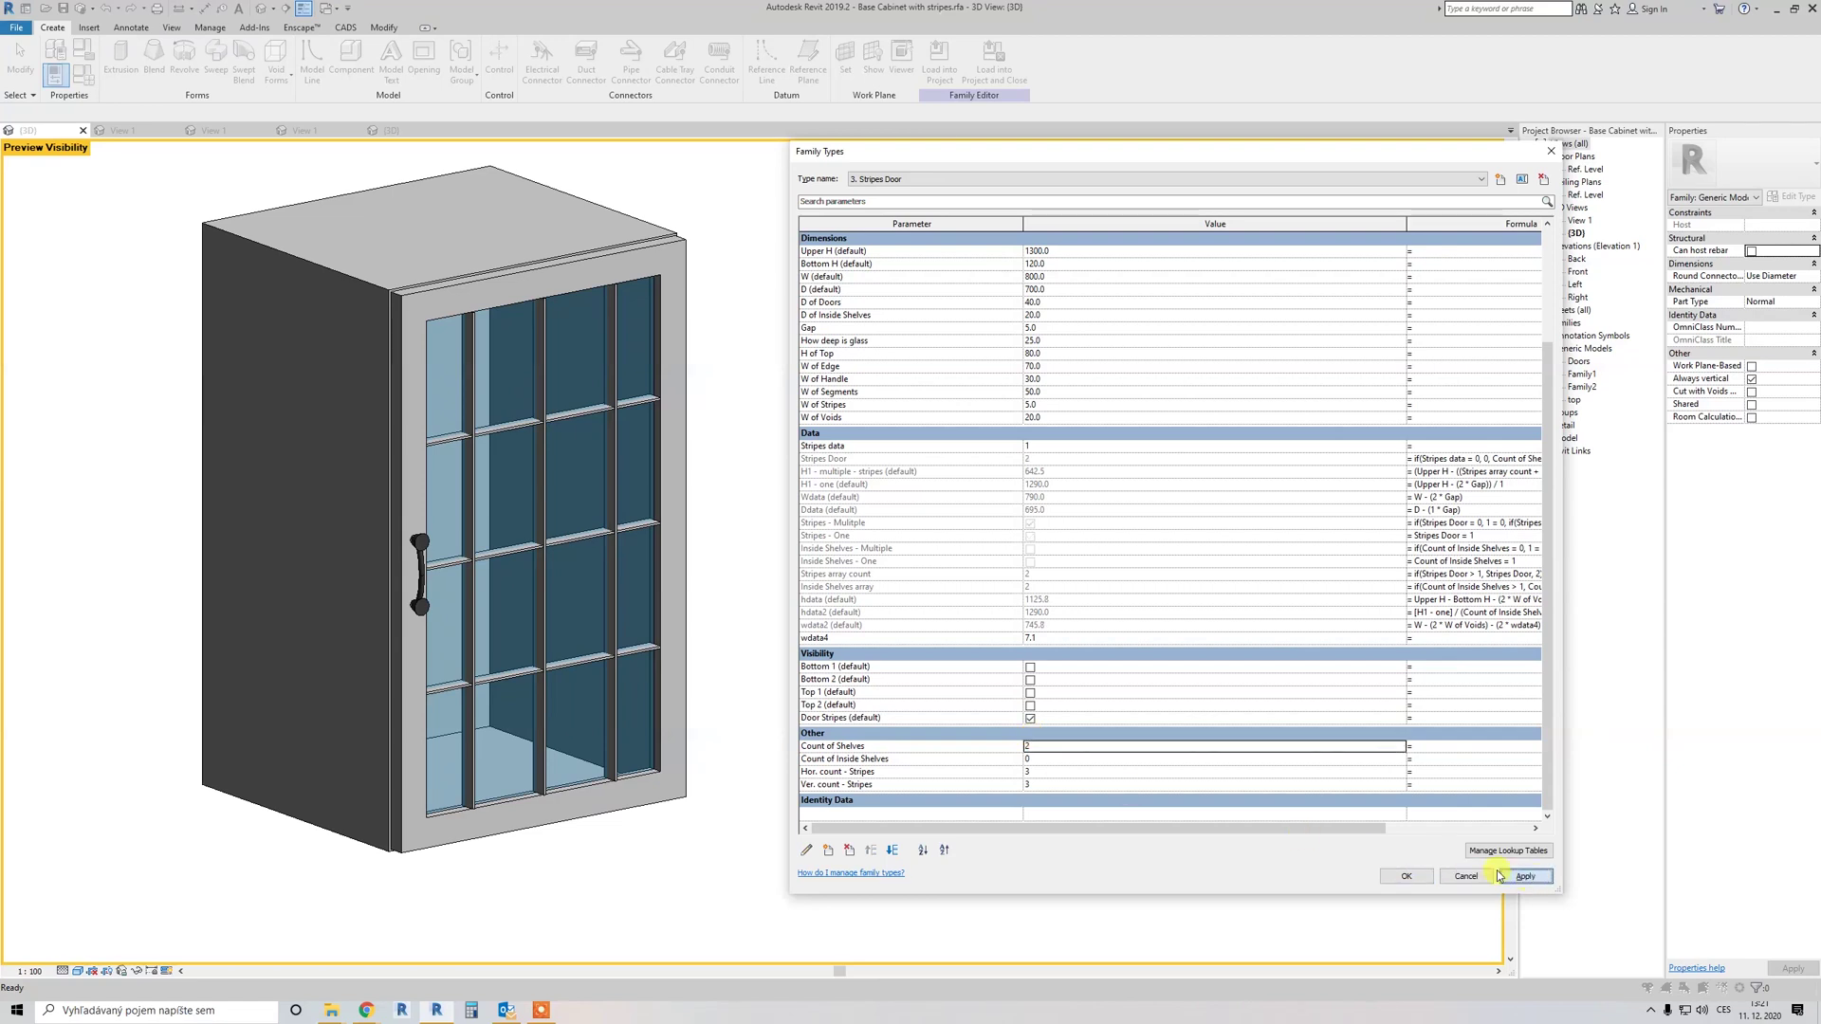
{"action": "left_click", "coordinate": [1052, 747]}
{"action": "type", "text": "5"}
{"action": "left_click", "coordinate": [1524, 875]}
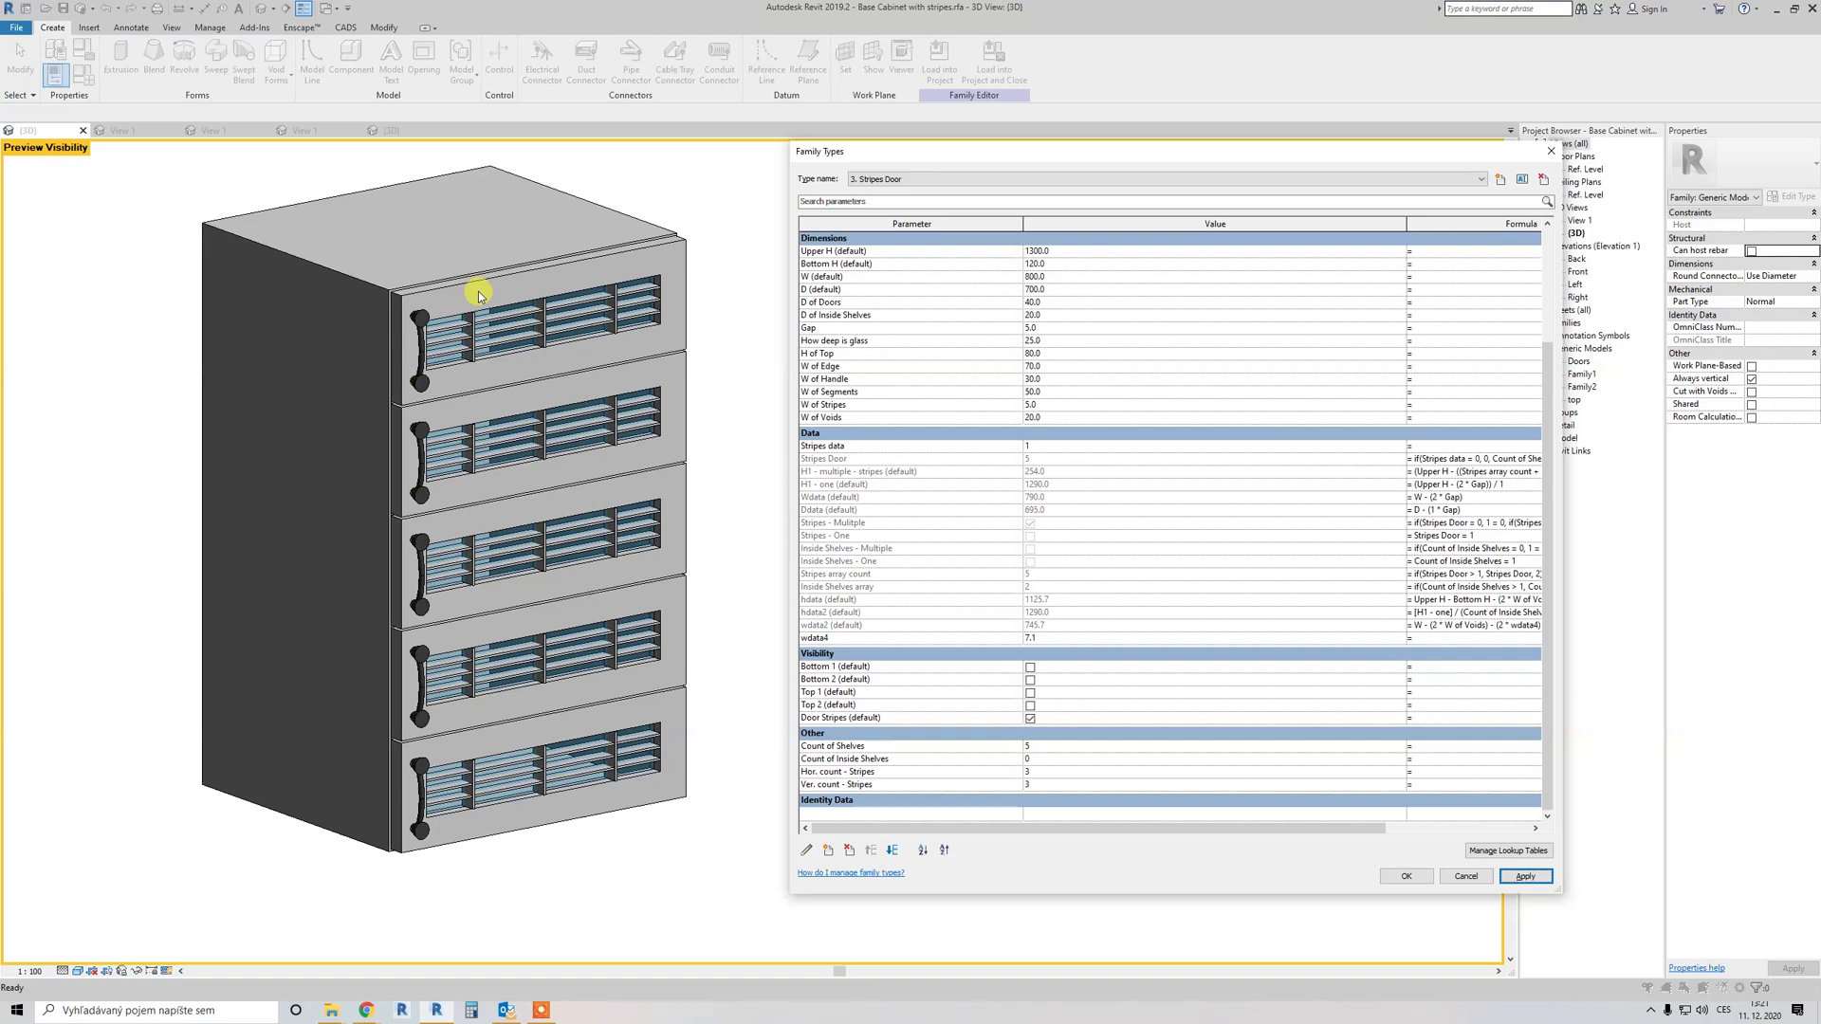
Step: Set W of Edge to 30 and turn off Door Stripes, applying each change to the cabinet
{"action": "left_click", "coordinate": [1039, 746]}
{"action": "left_click", "coordinate": [1073, 367]}
{"action": "type", "text": "30"}
{"action": "left_click", "coordinate": [1514, 874]}
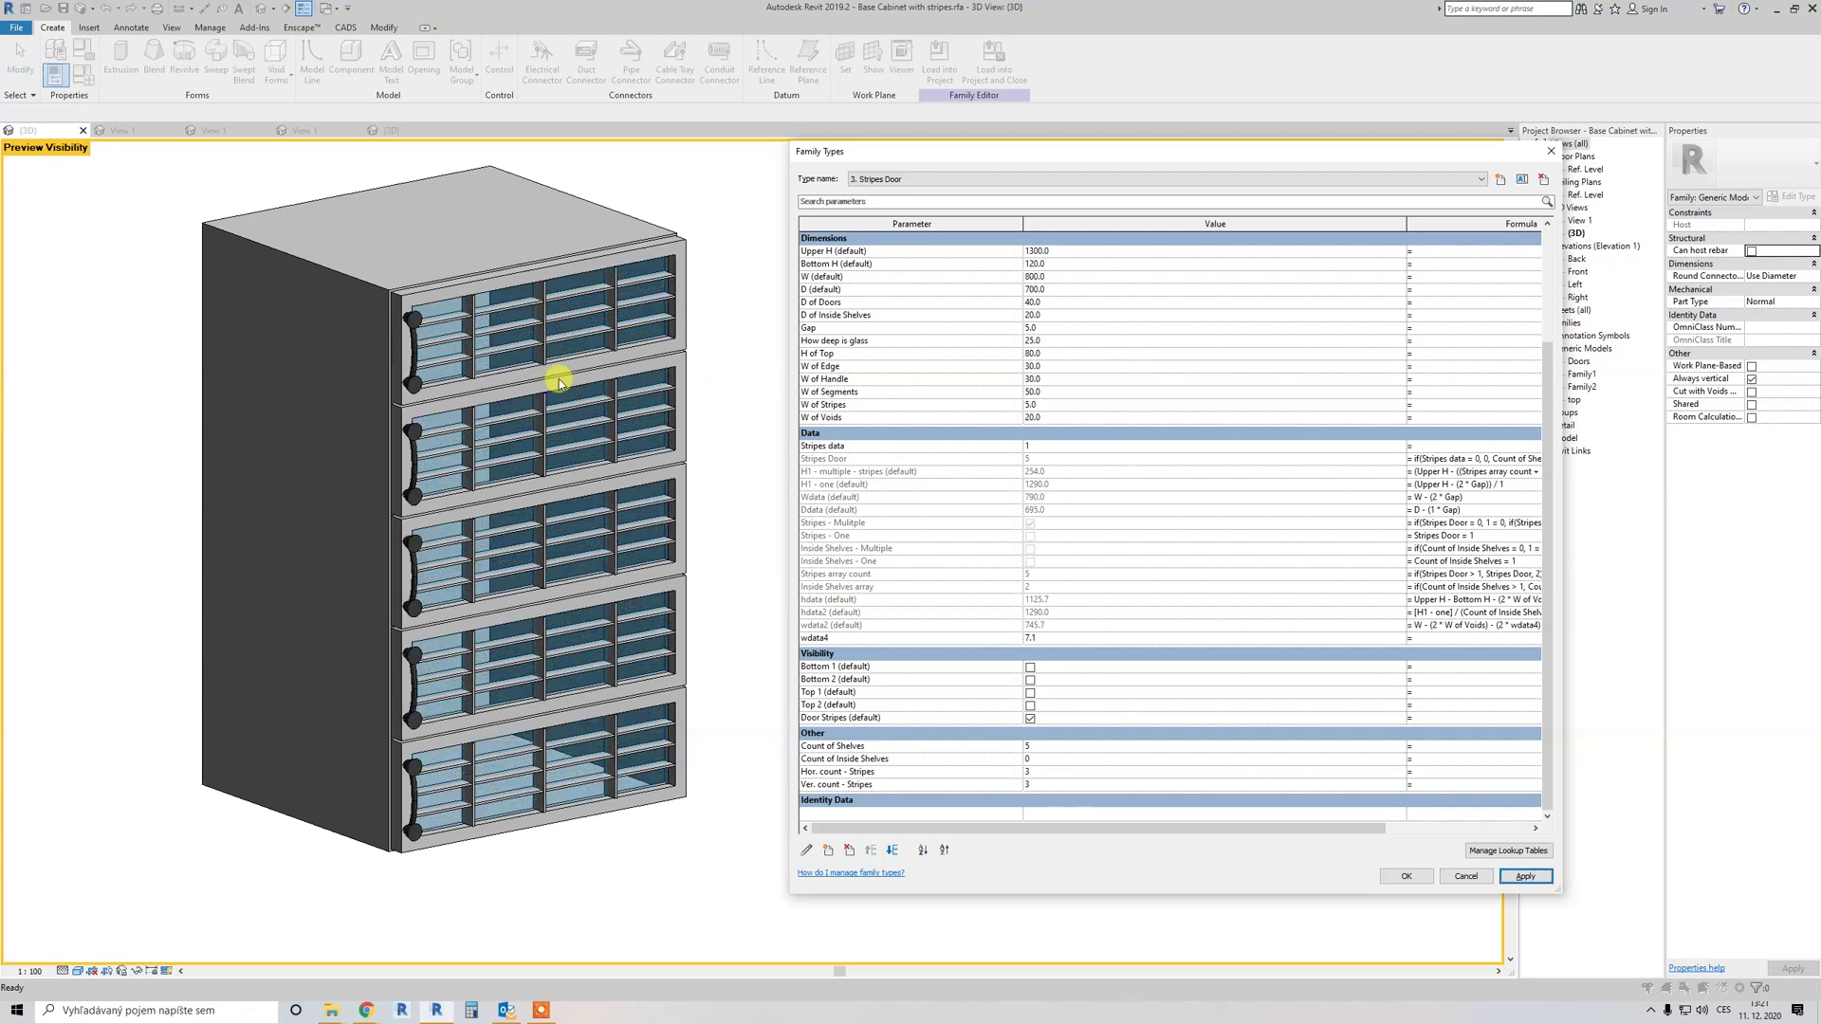
{"action": "left_click", "coordinate": [1030, 718]}
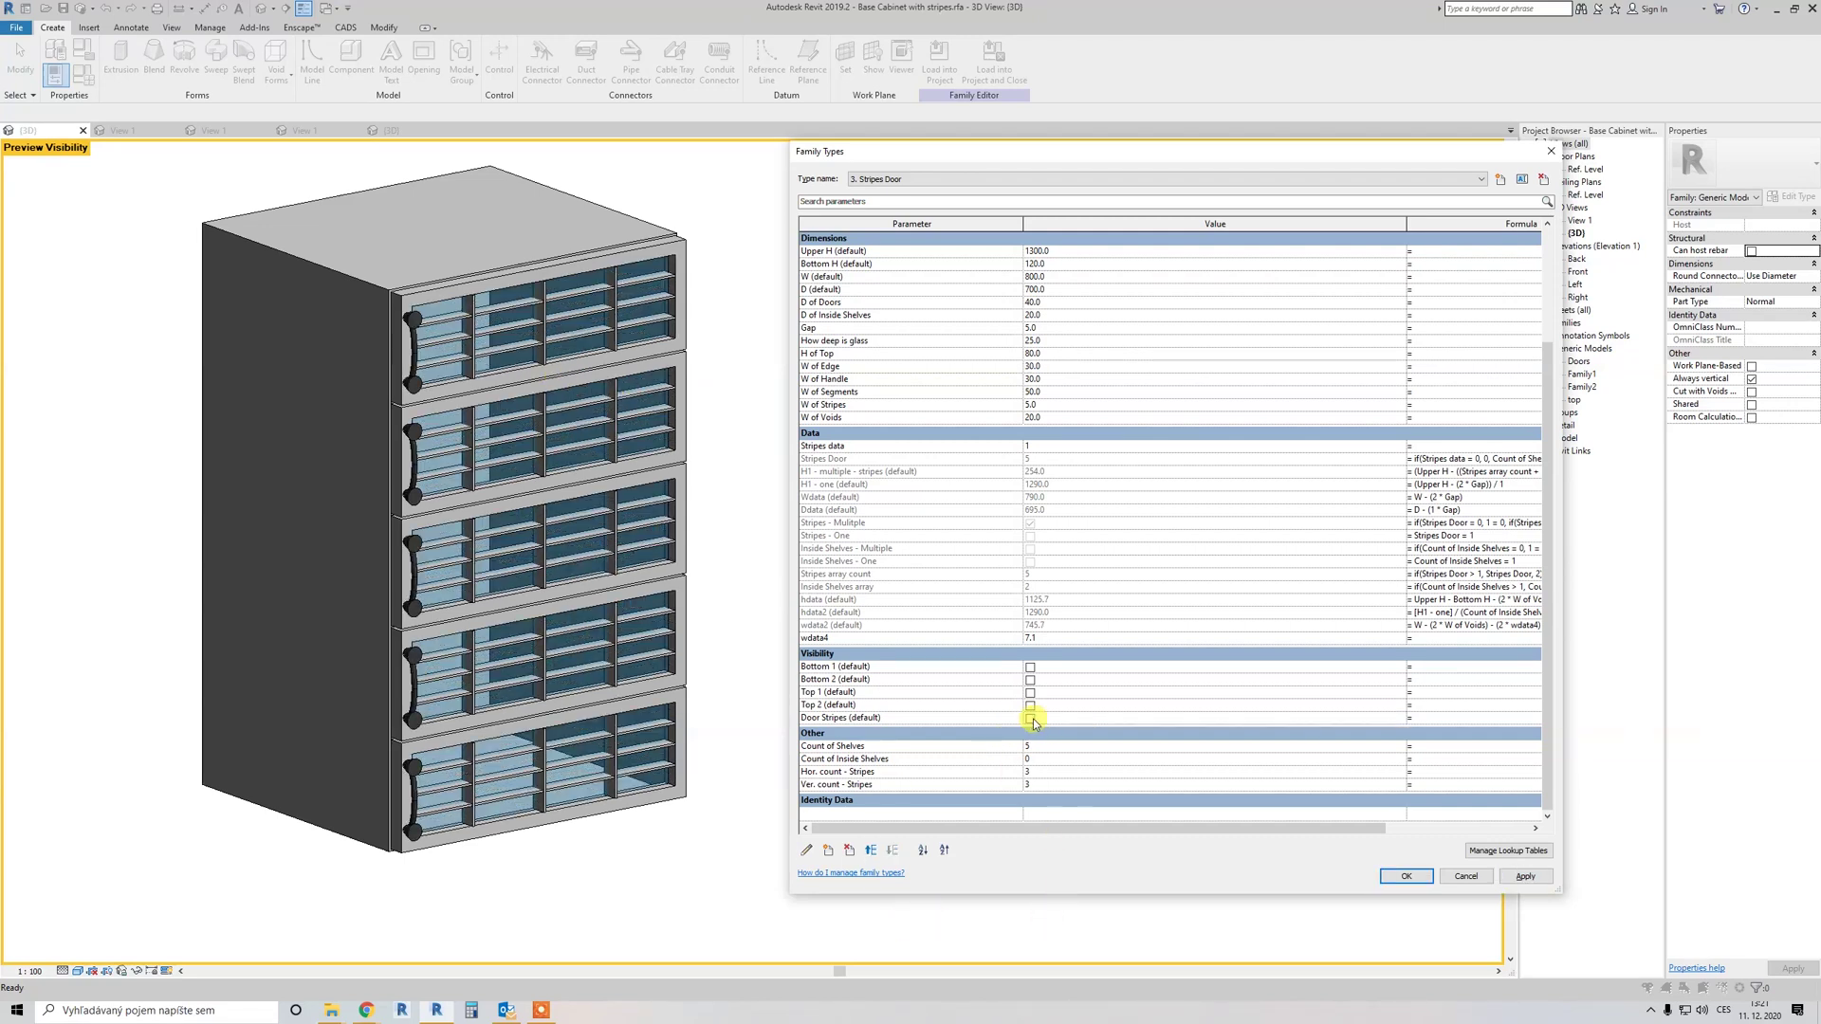
{"action": "left_click", "coordinate": [1525, 877]}
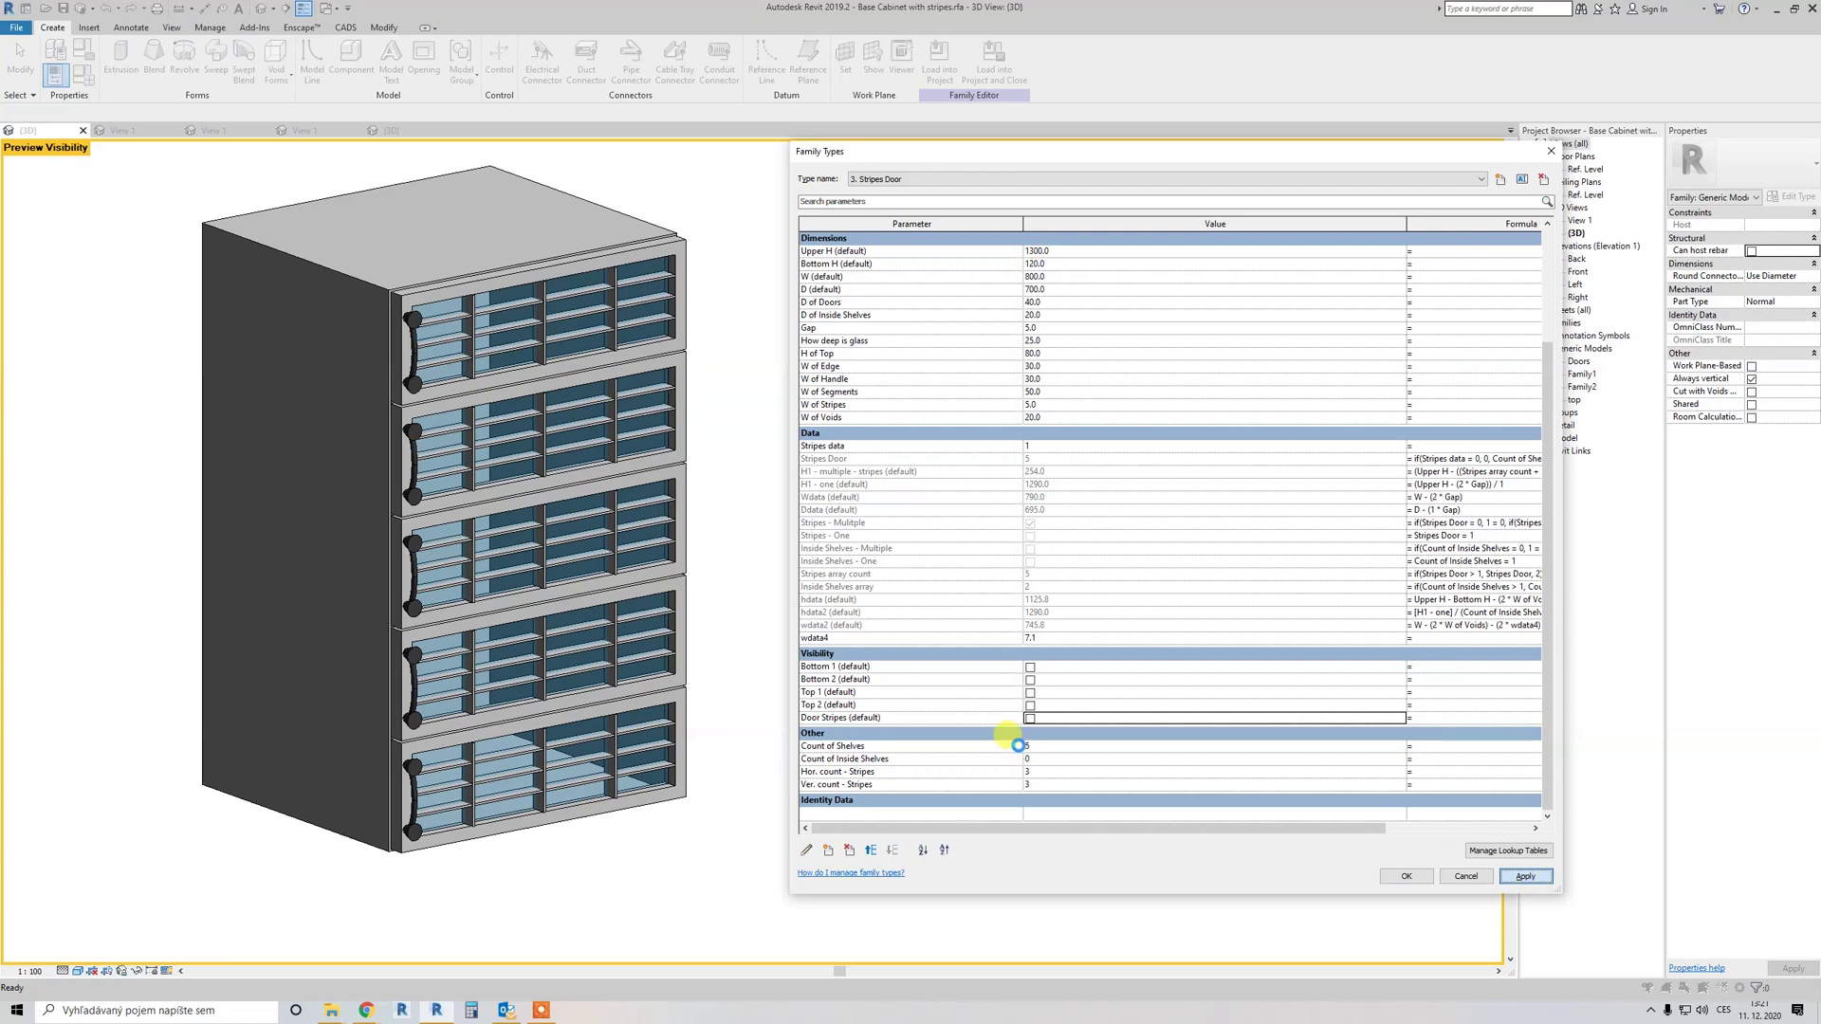
Step: Set W of Handle to 15 and apply the change to the cabinet doors
{"action": "left_click", "coordinate": [1060, 747]}
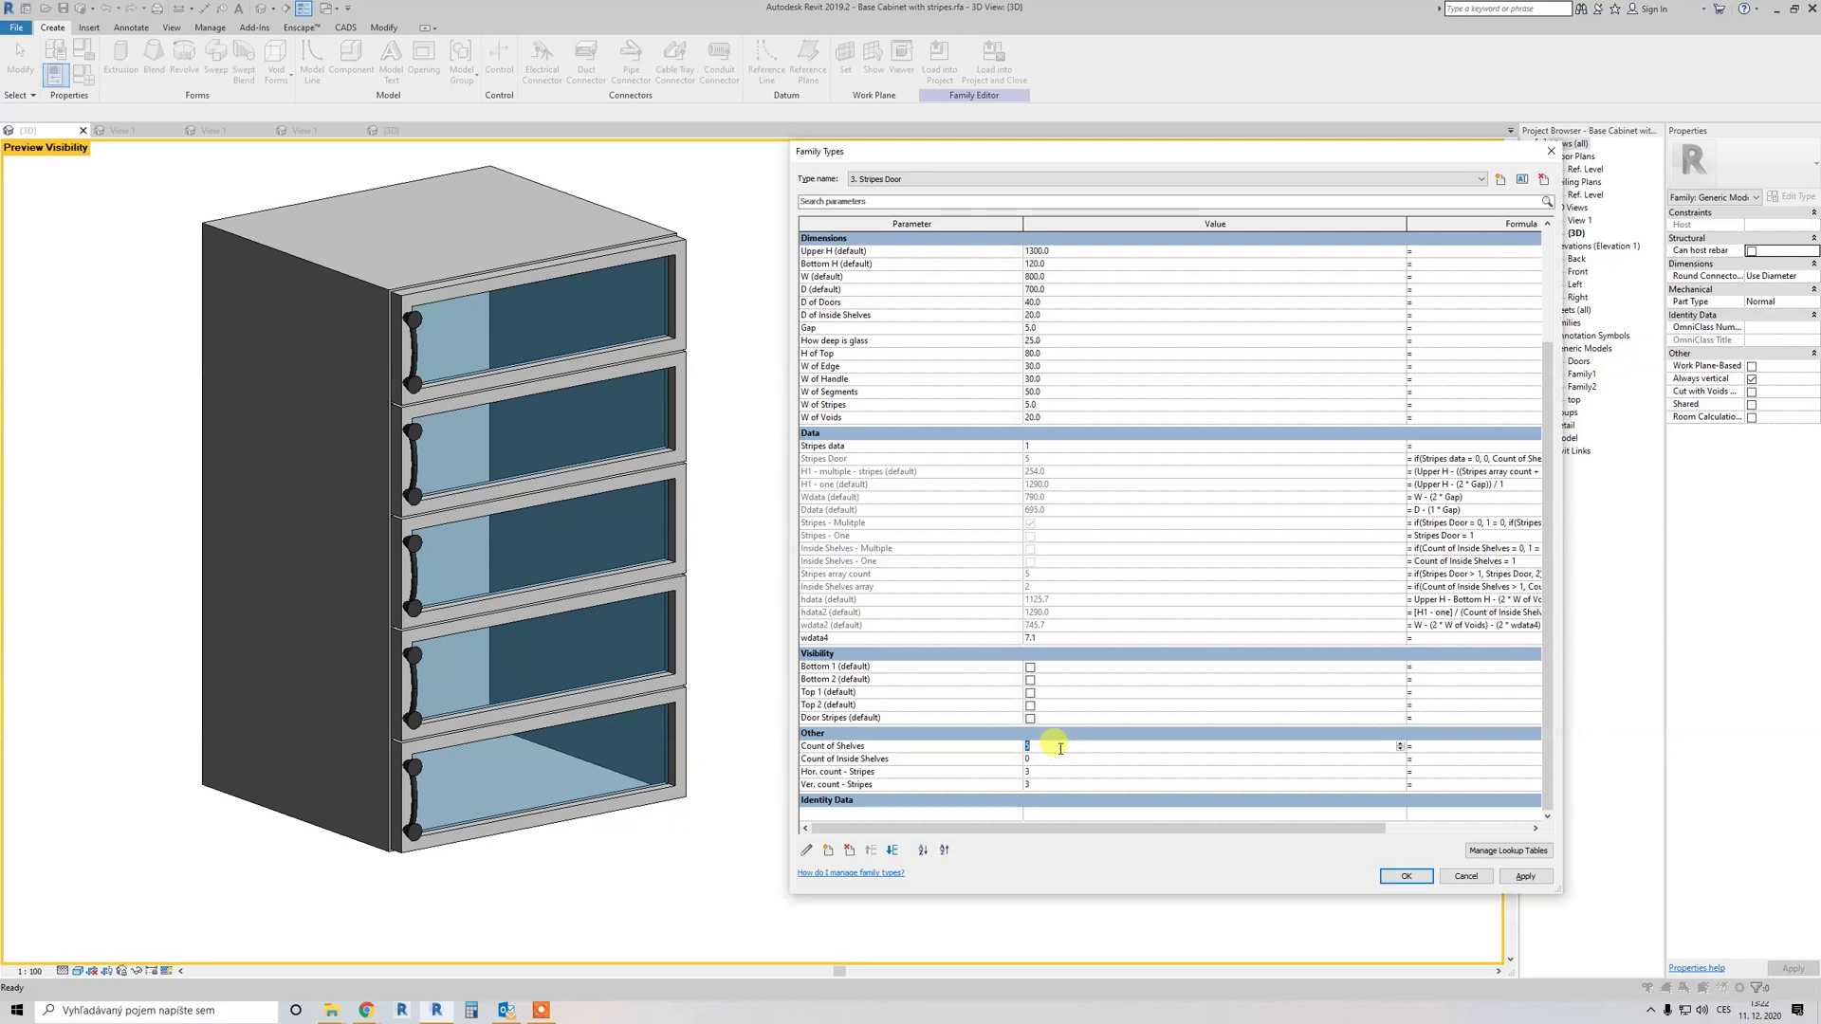
{"action": "left_click", "coordinate": [1064, 381]}
{"action": "type", "text": "15"}
{"action": "left_click", "coordinate": [1503, 874]}
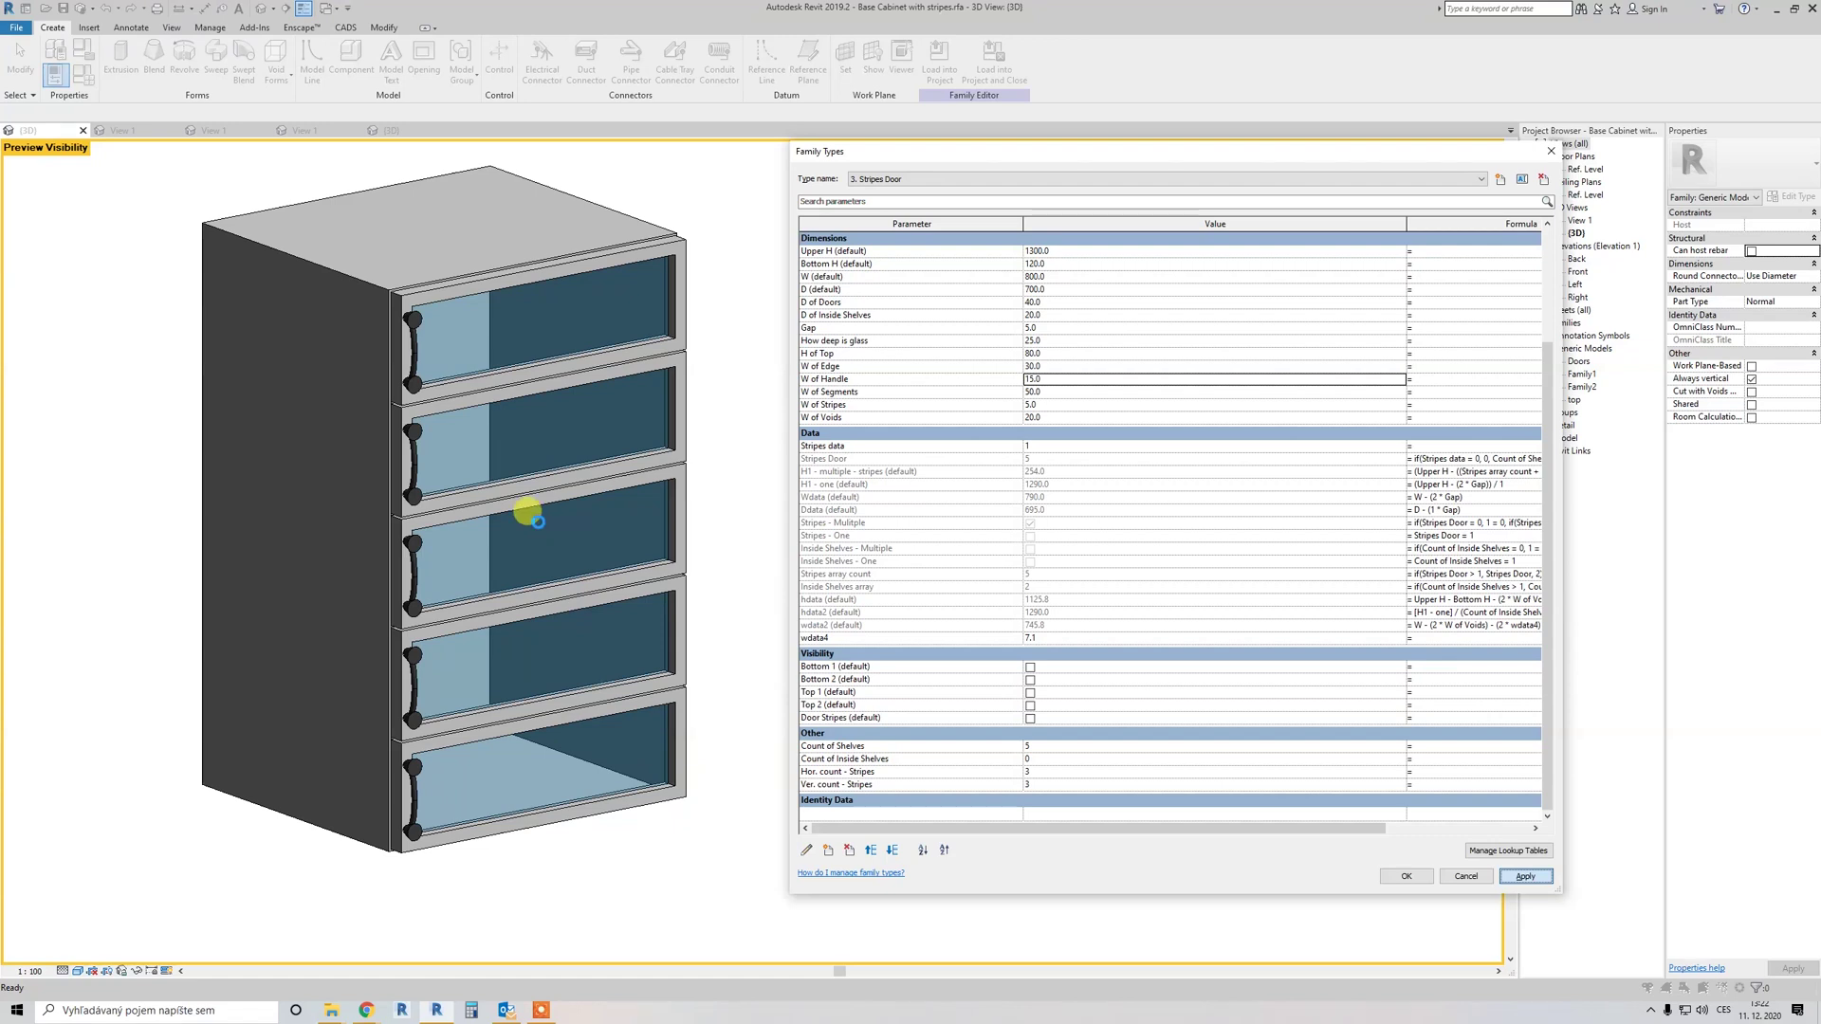
Step: Apply Count of Shelves values of 8 and 1 in turn
{"action": "left_click", "coordinate": [1051, 747]}
{"action": "type", "text": "8"}
{"action": "left_click", "coordinate": [1523, 876]}
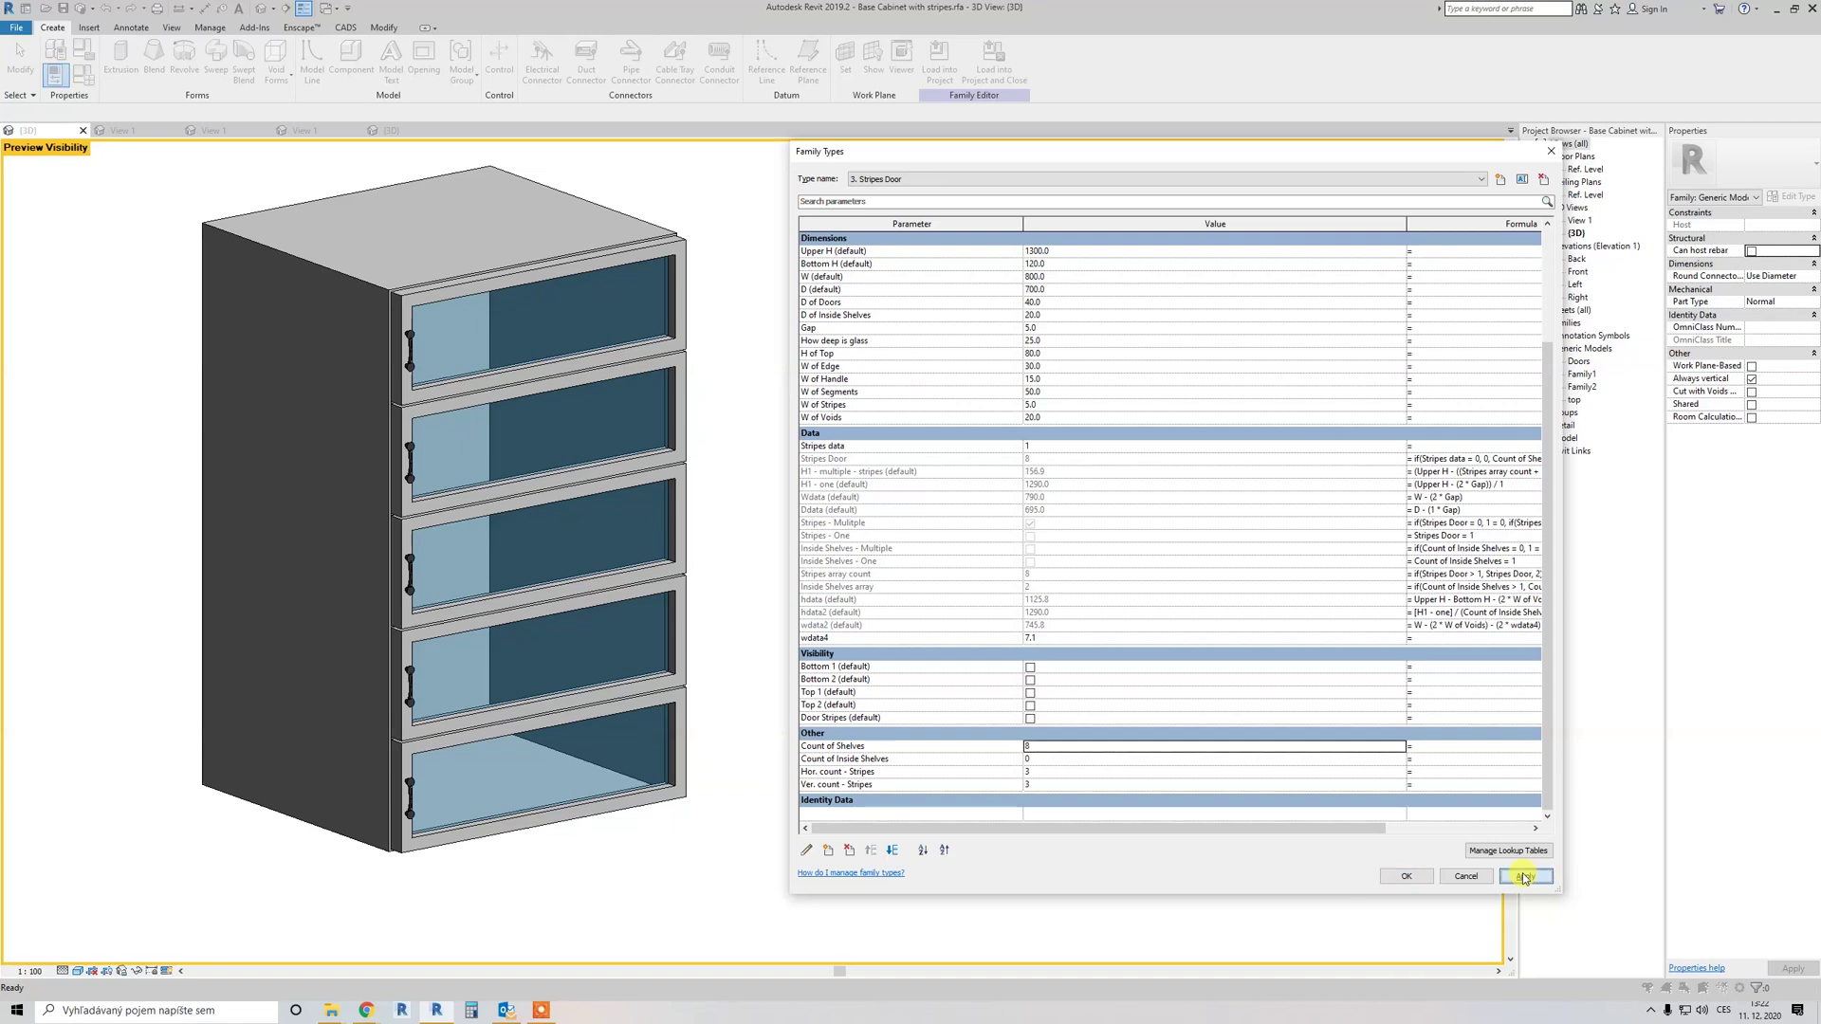
{"action": "left_click", "coordinate": [1045, 746]}
{"action": "type", "text": "1"}
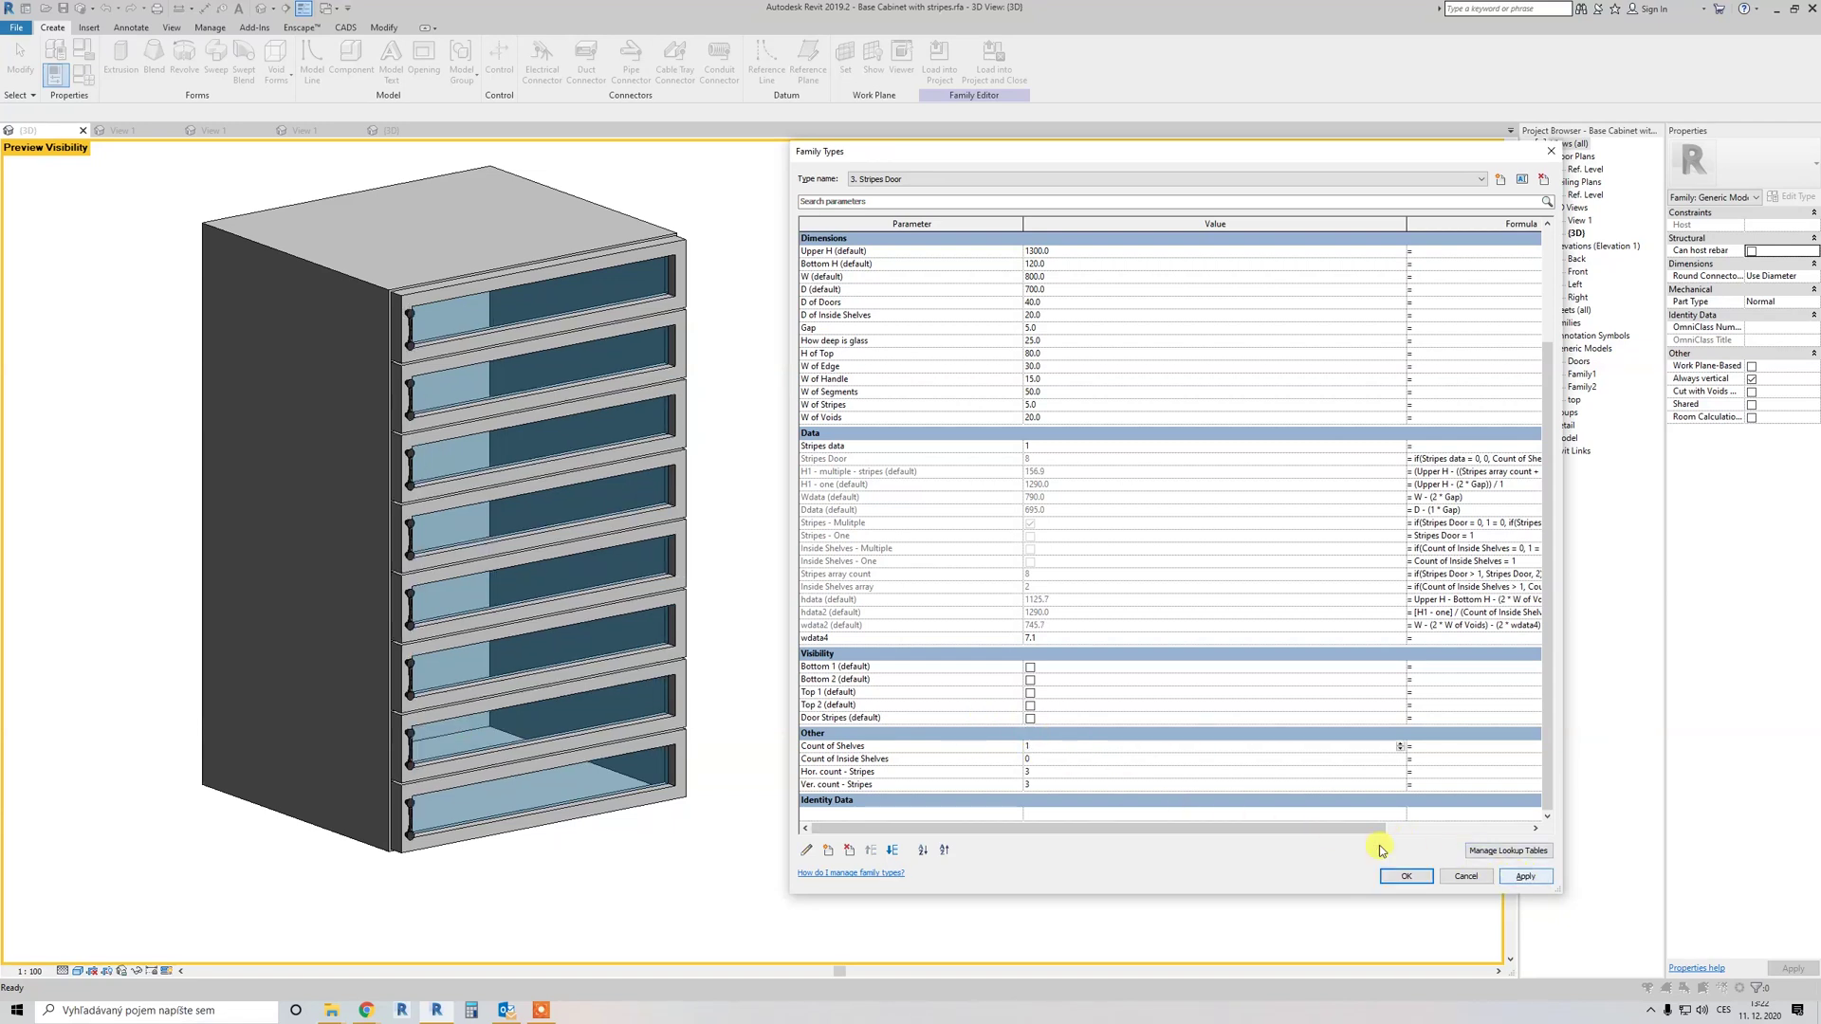
{"action": "left_click", "coordinate": [1523, 875]}
Step: Apply Count of Inside Shelves values of 3 and 5 in turn
{"action": "left_click", "coordinate": [1031, 748]}
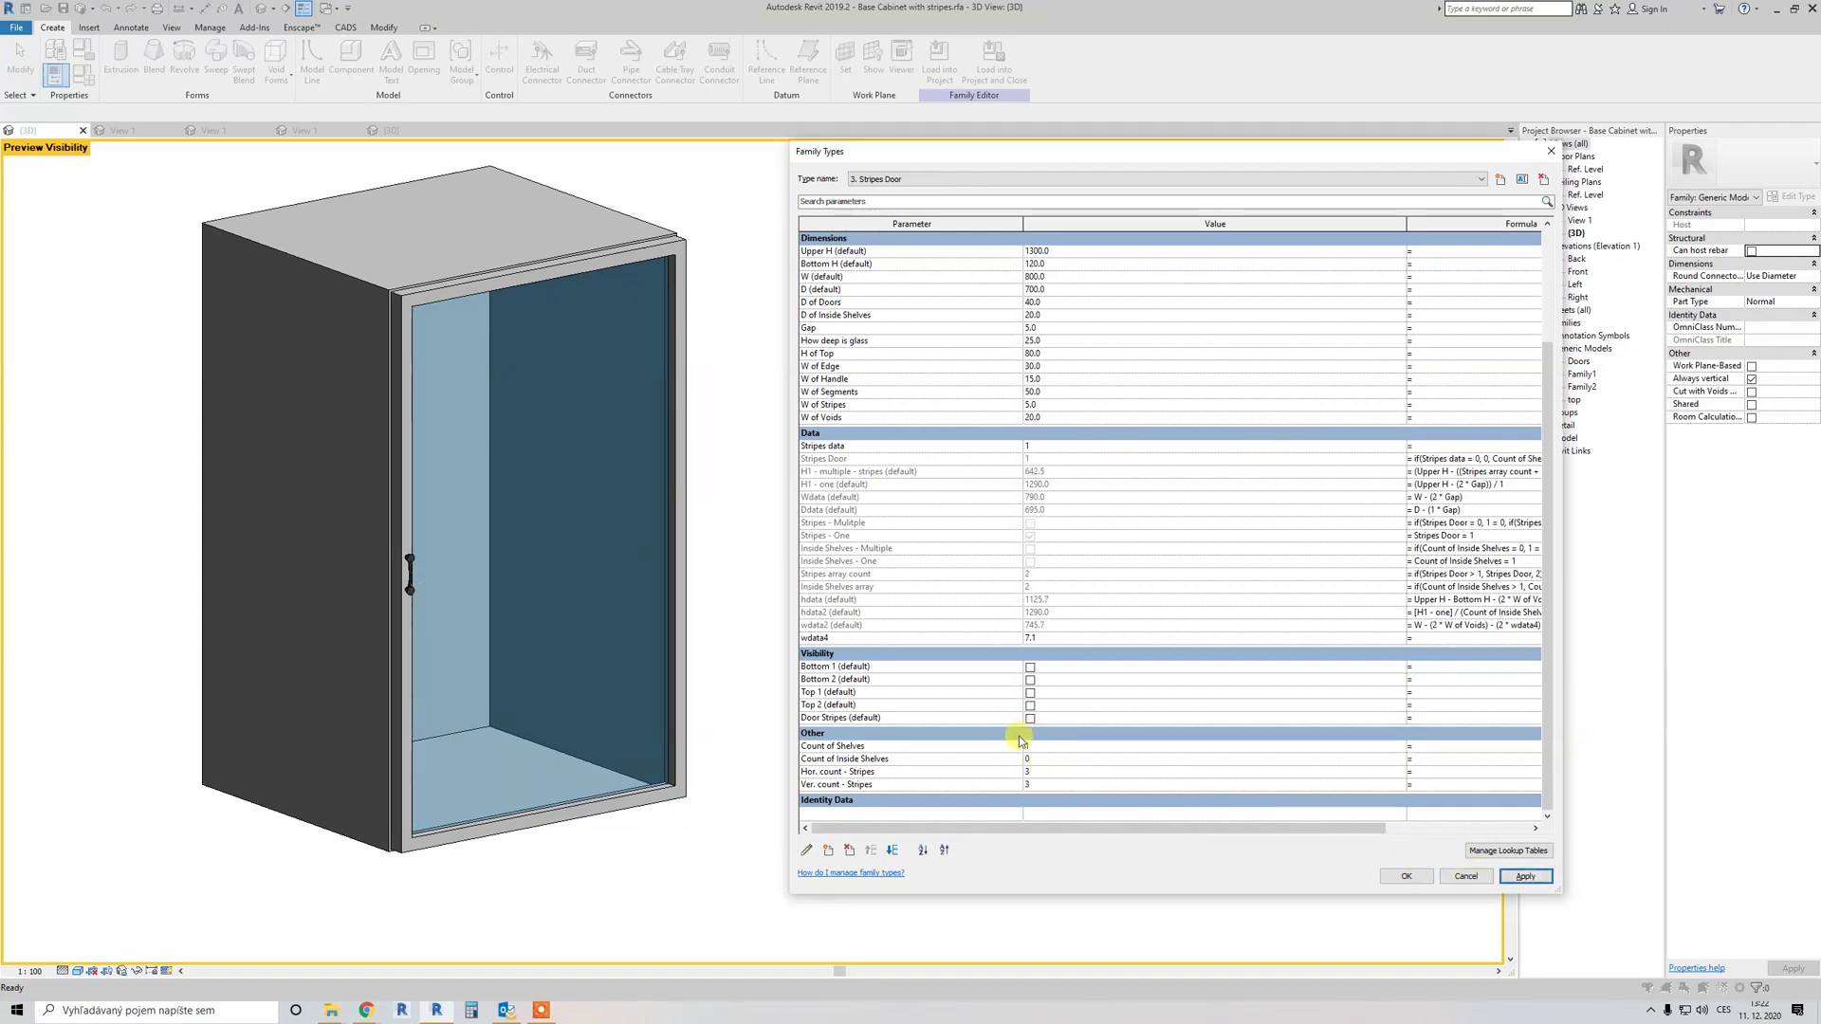
{"action": "left_click", "coordinate": [1051, 760]}
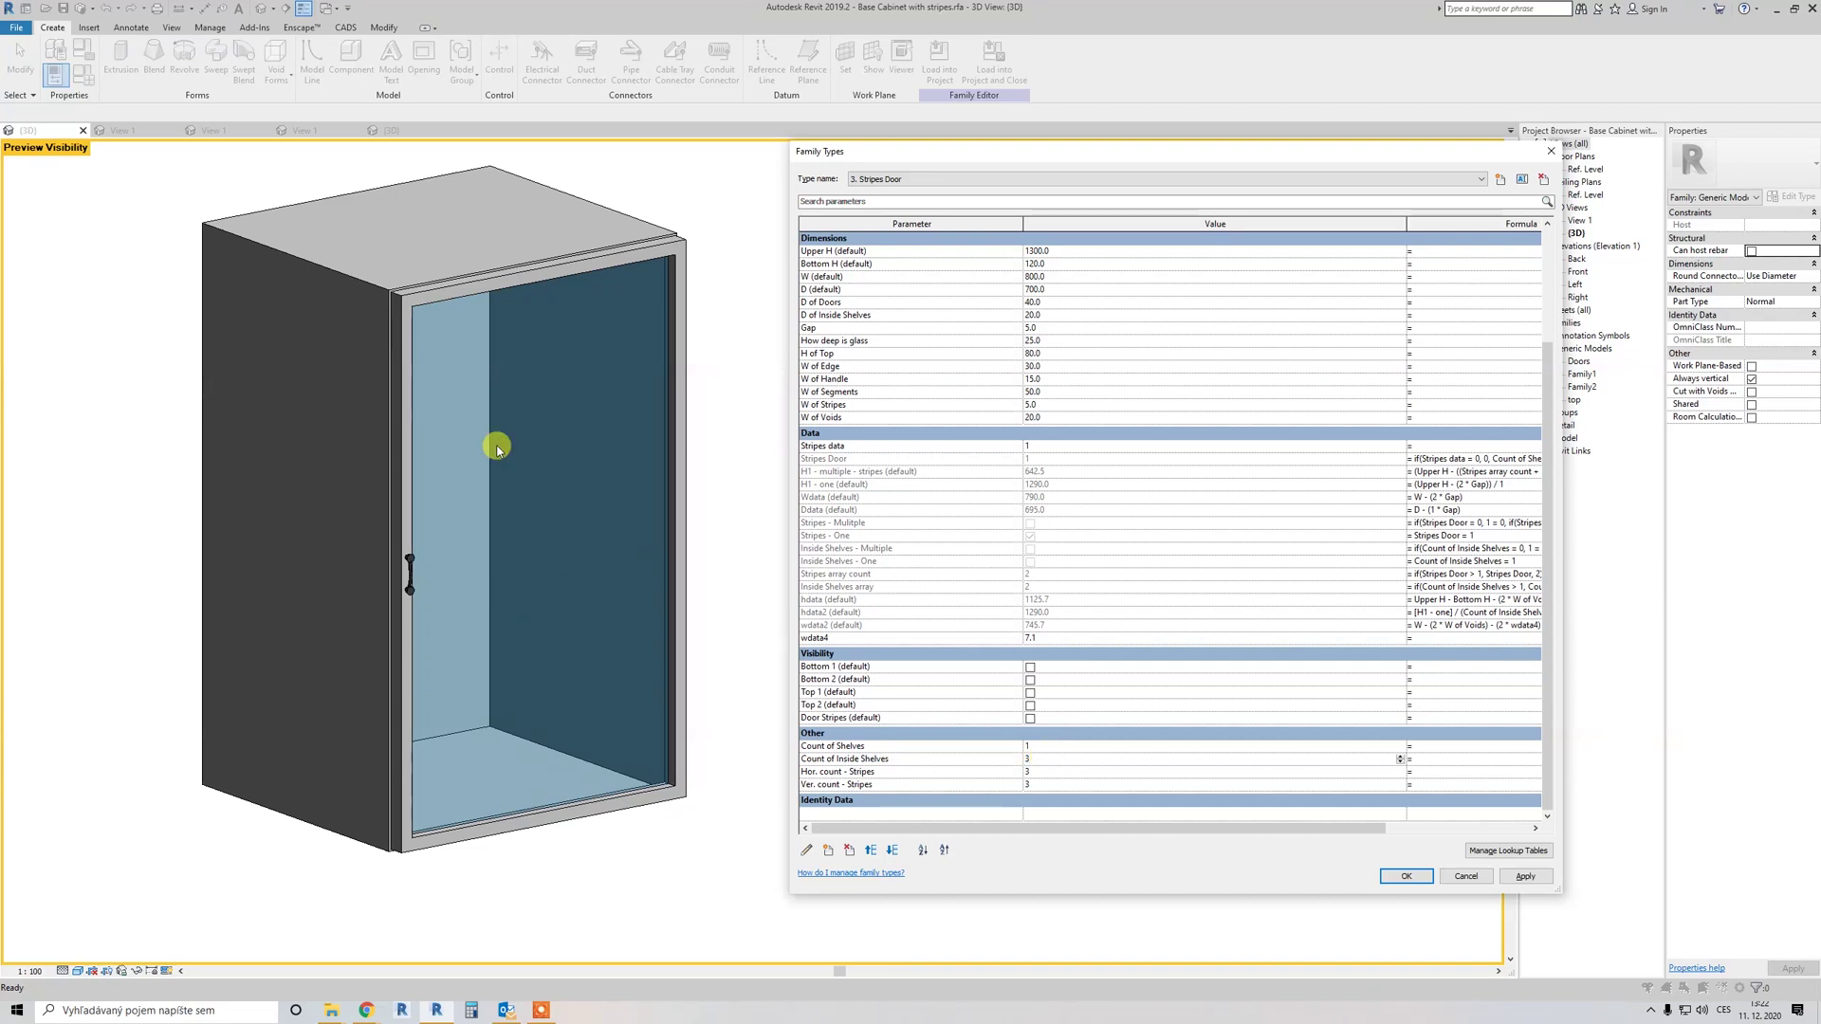
{"action": "left_click", "coordinate": [1522, 878]}
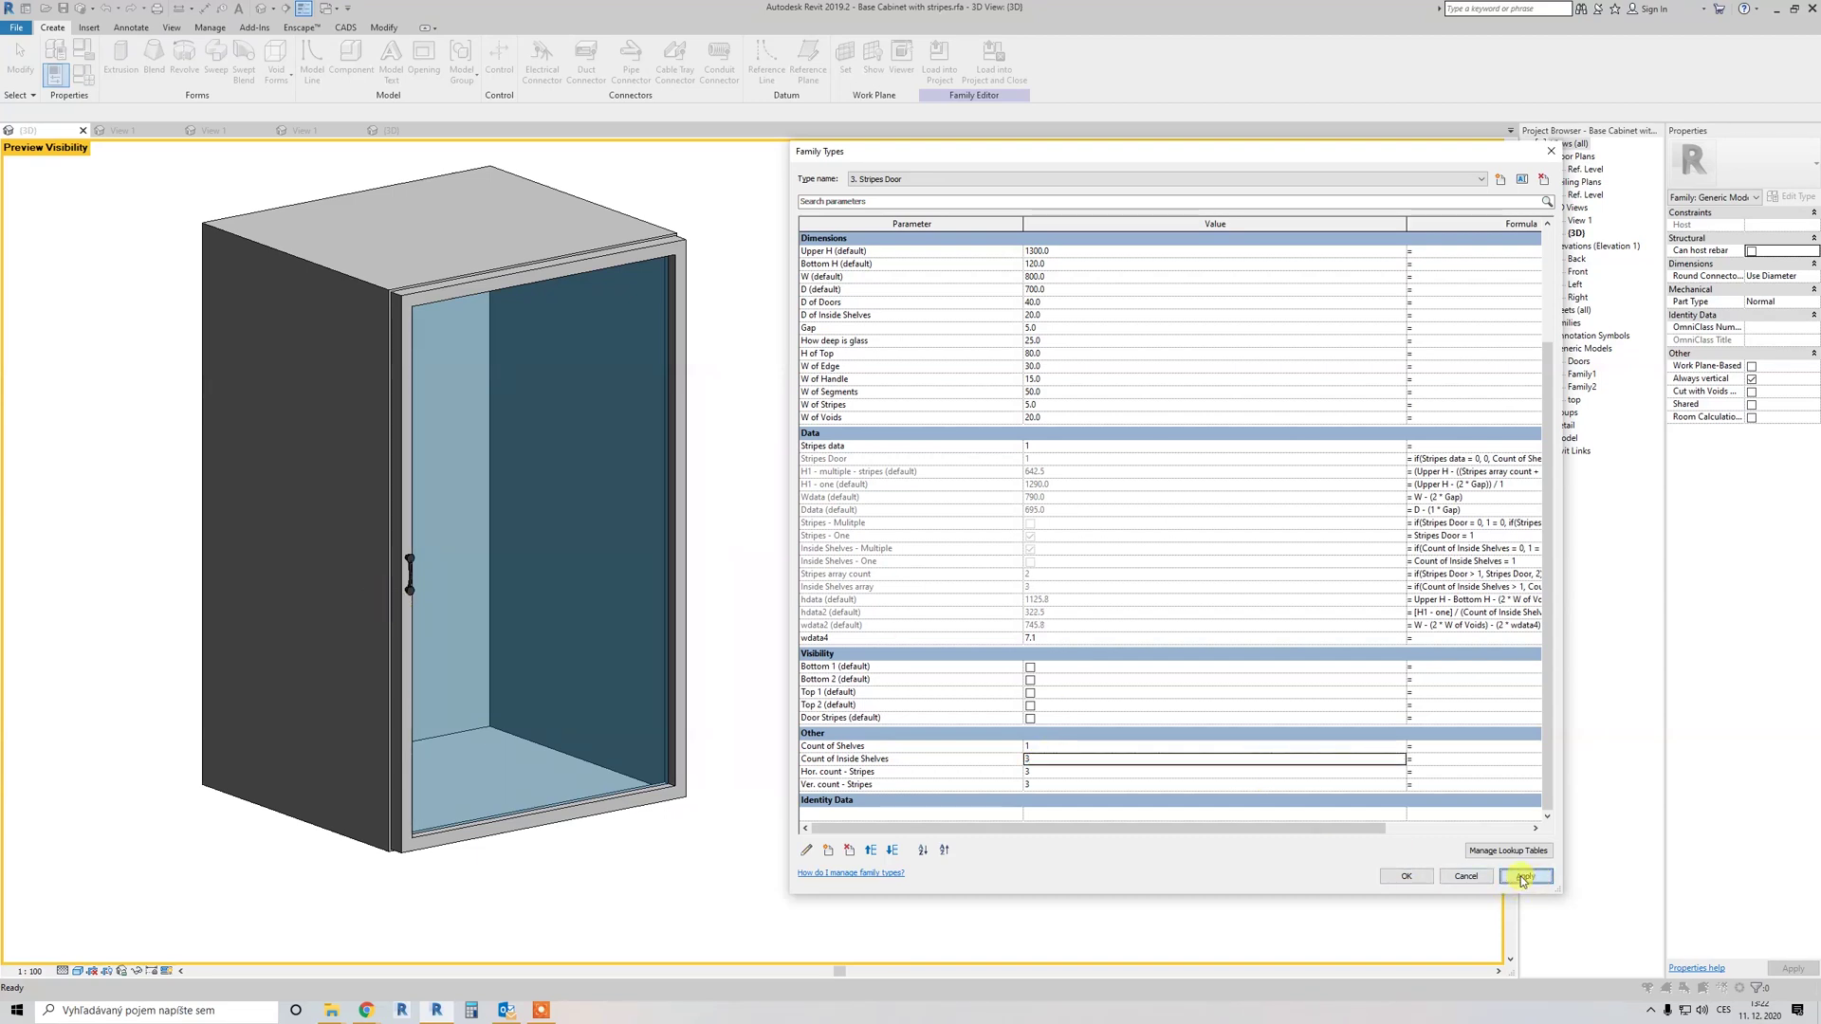
{"action": "left_click", "coordinate": [1048, 759]}
{"action": "type", "text": "5"}
{"action": "left_click", "coordinate": [1525, 878]}
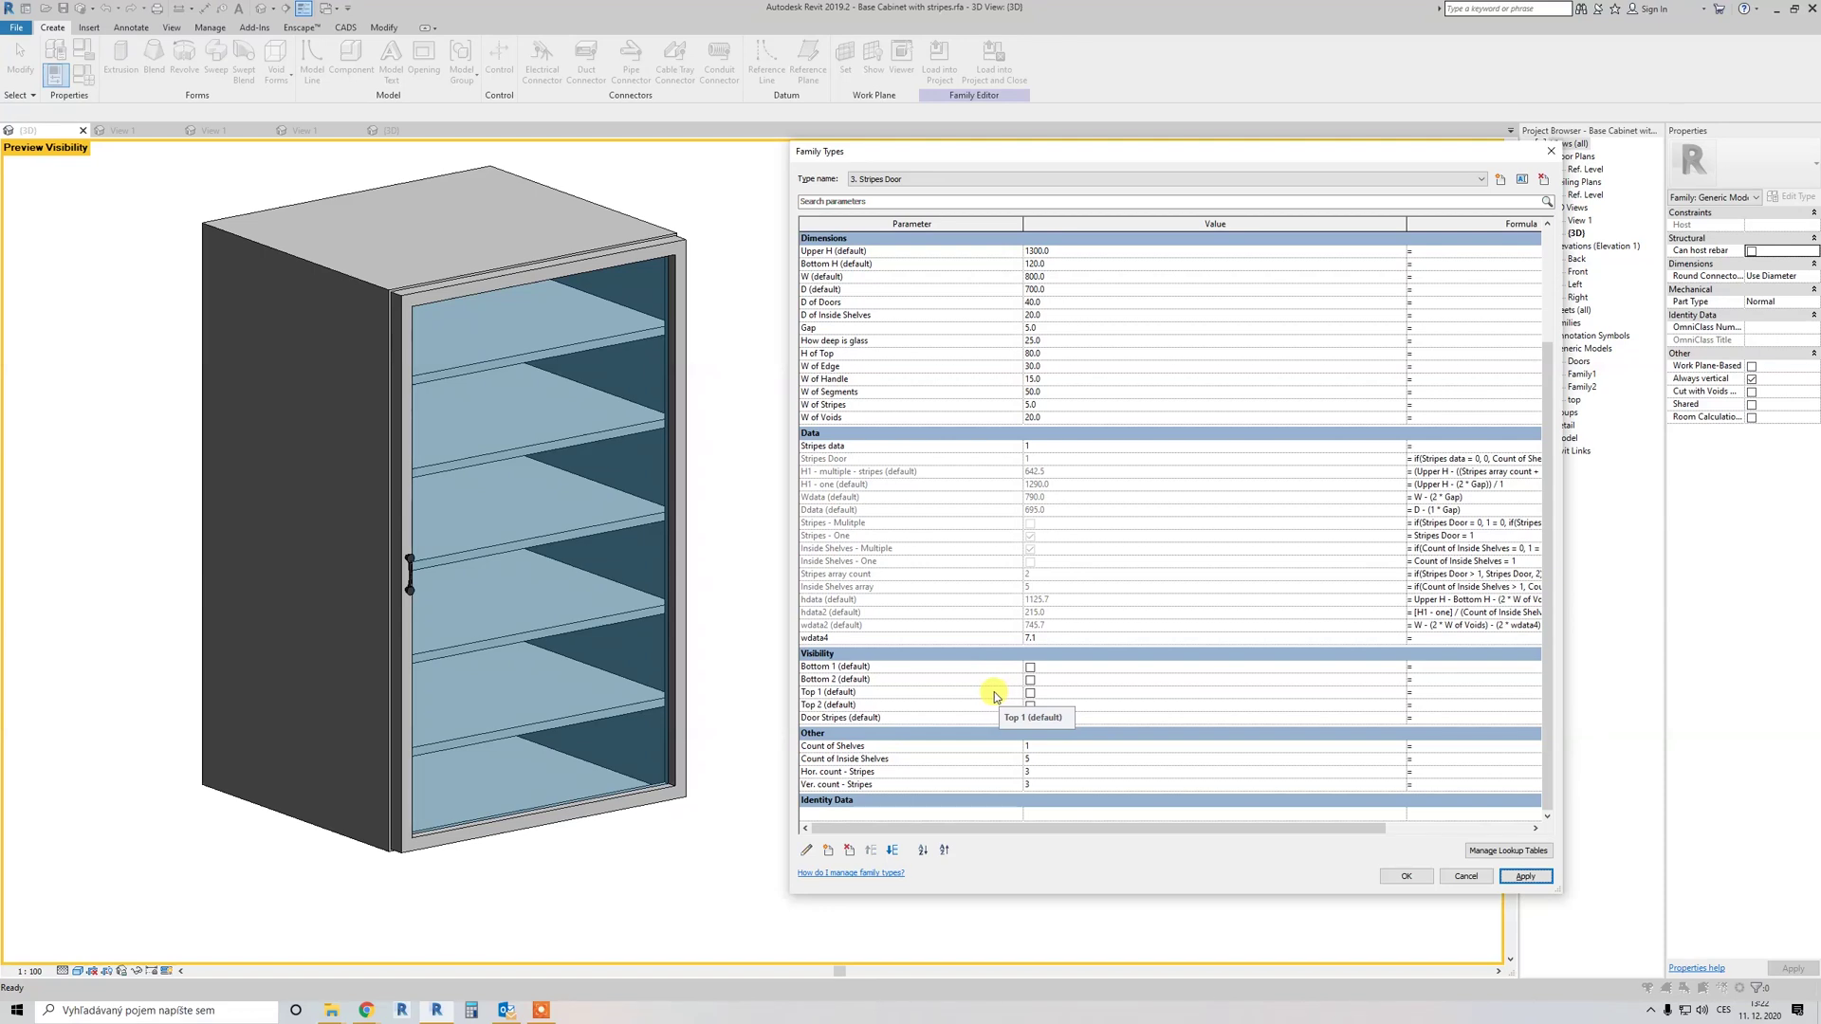
Step: Accept the family type changes and switch to the project's 3D view with the row of cabinets
{"action": "left_click", "coordinate": [332, 1013]}
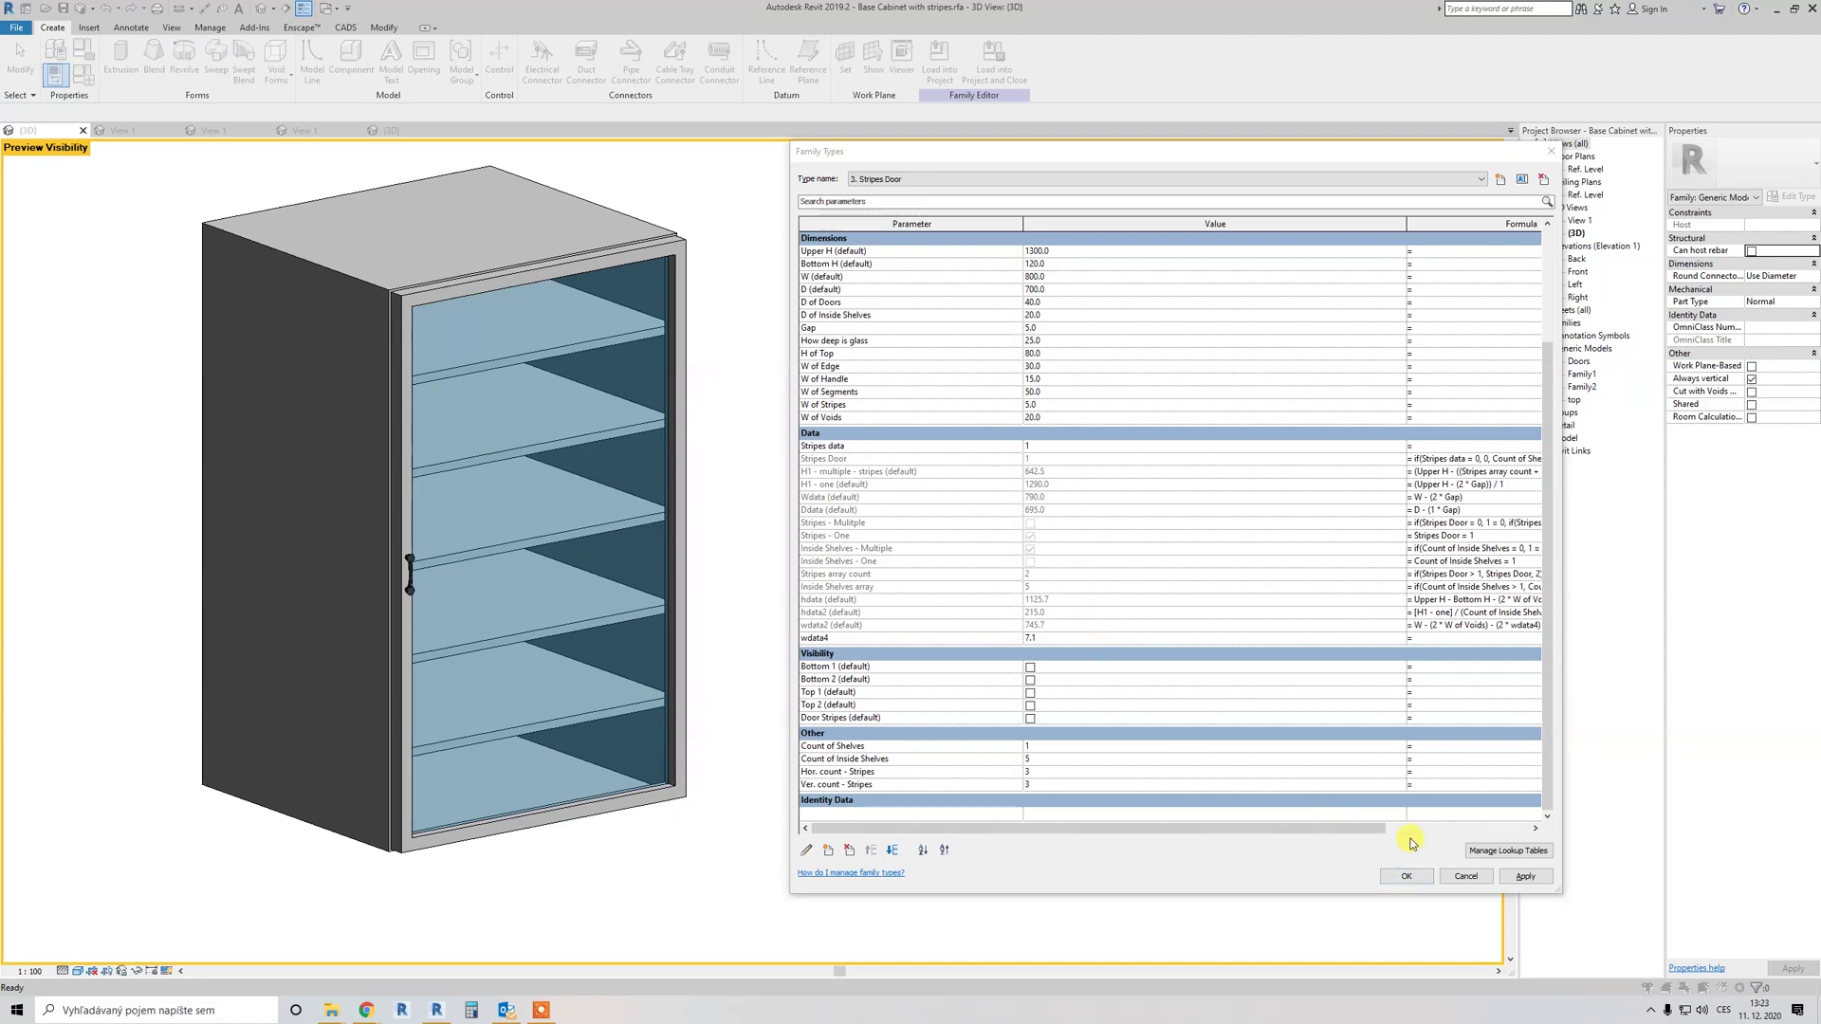
{"action": "left_click", "coordinate": [1405, 875]}
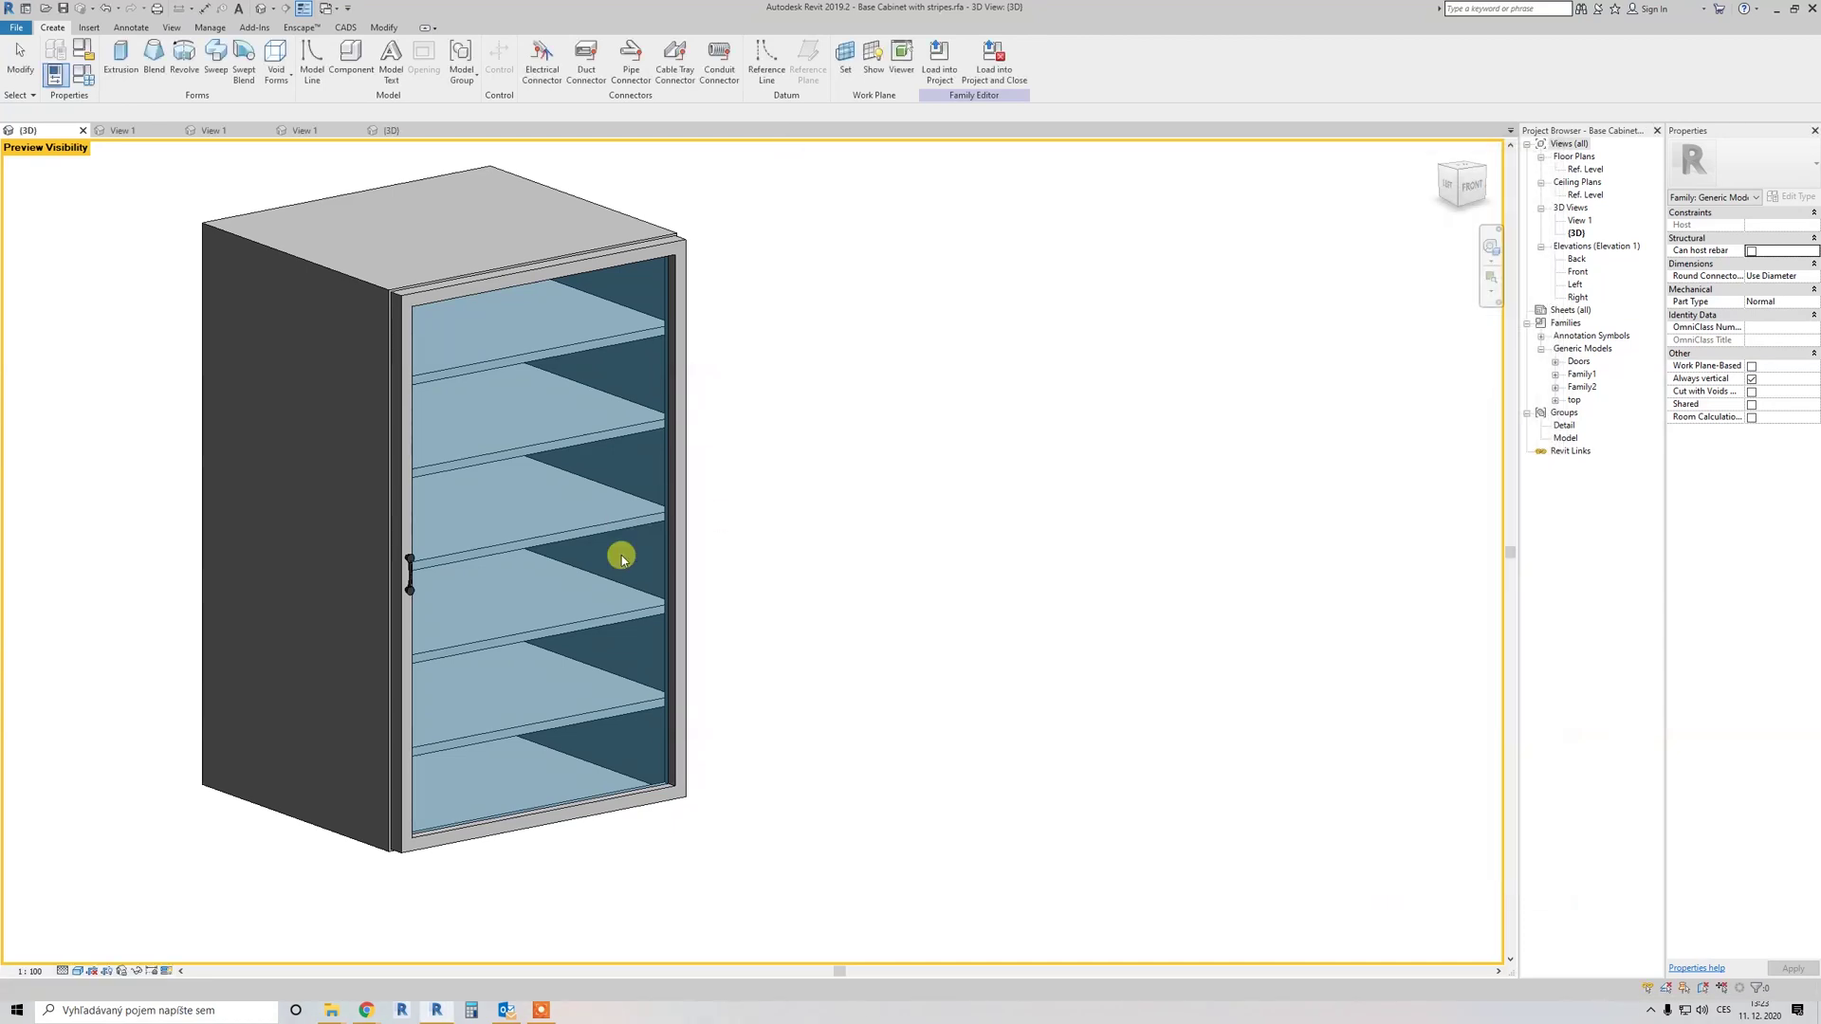
{"action": "left_click", "coordinate": [385, 132]}
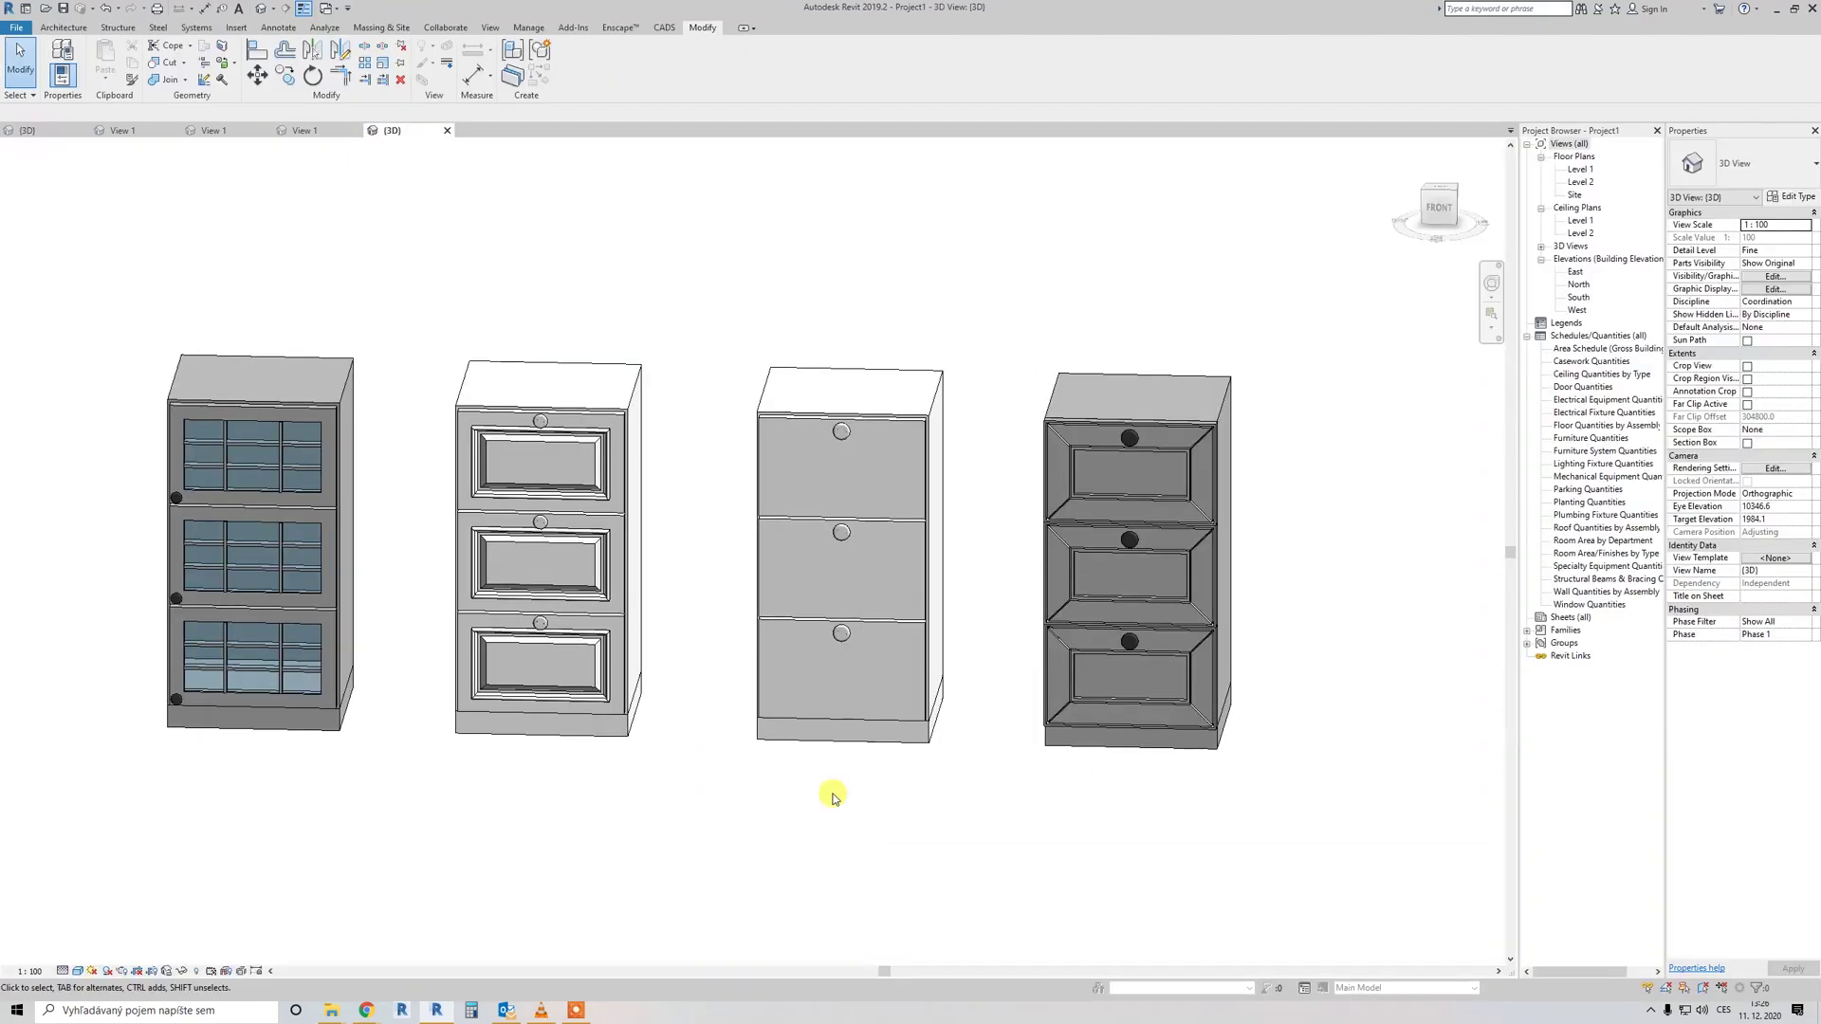